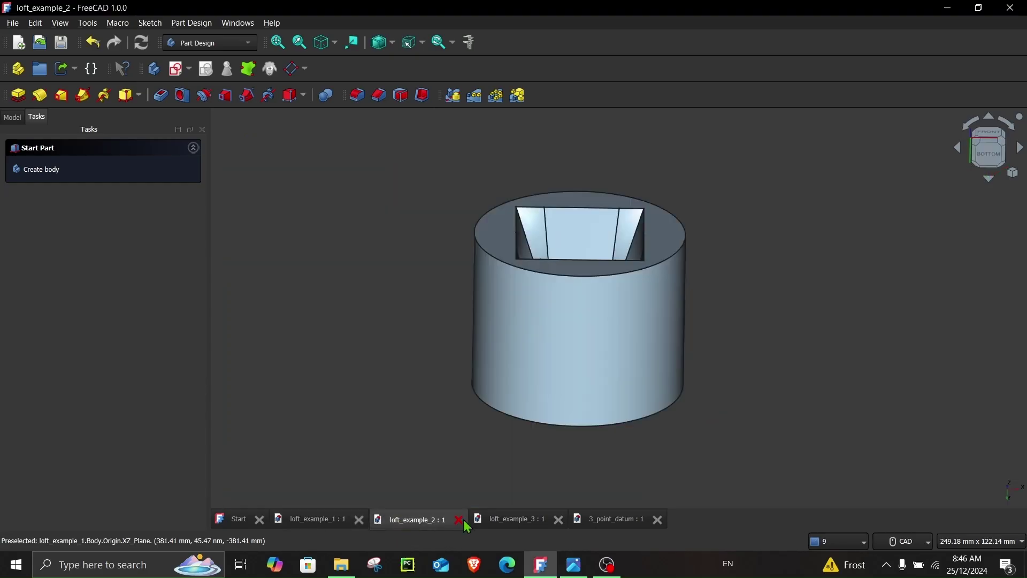
Review the open loft and 3_point_datum example documents and the 3point_datum.JPG reference drawing beside its model
click(474, 523)
click(345, 523)
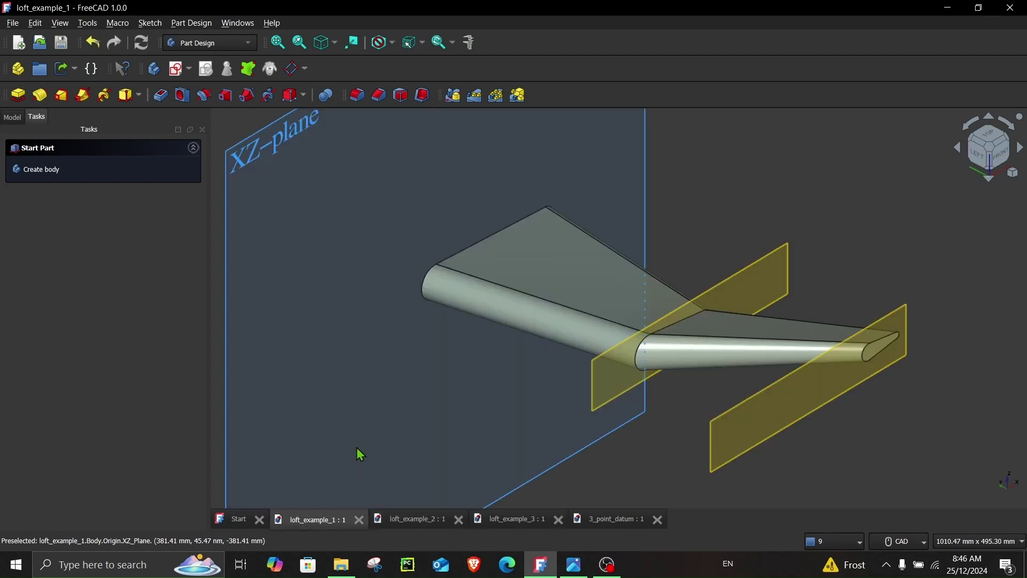
click(614, 520)
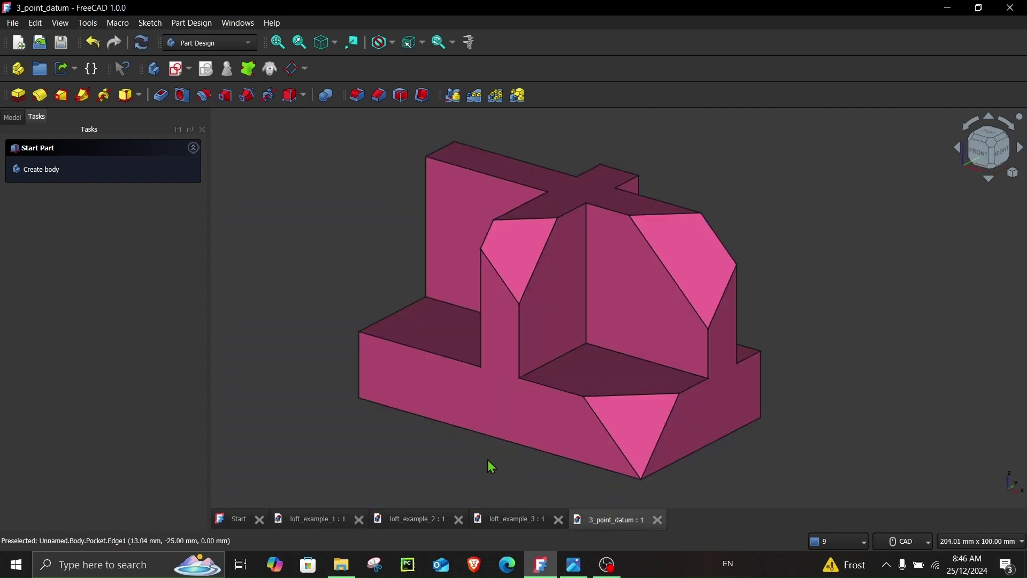
click(573, 565)
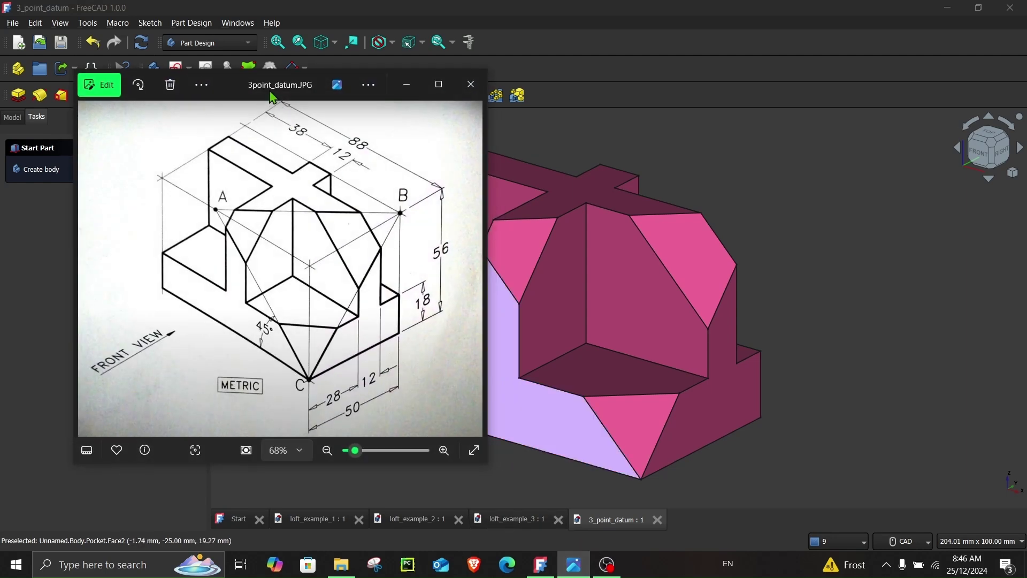
drag(270, 85, 201, 110)
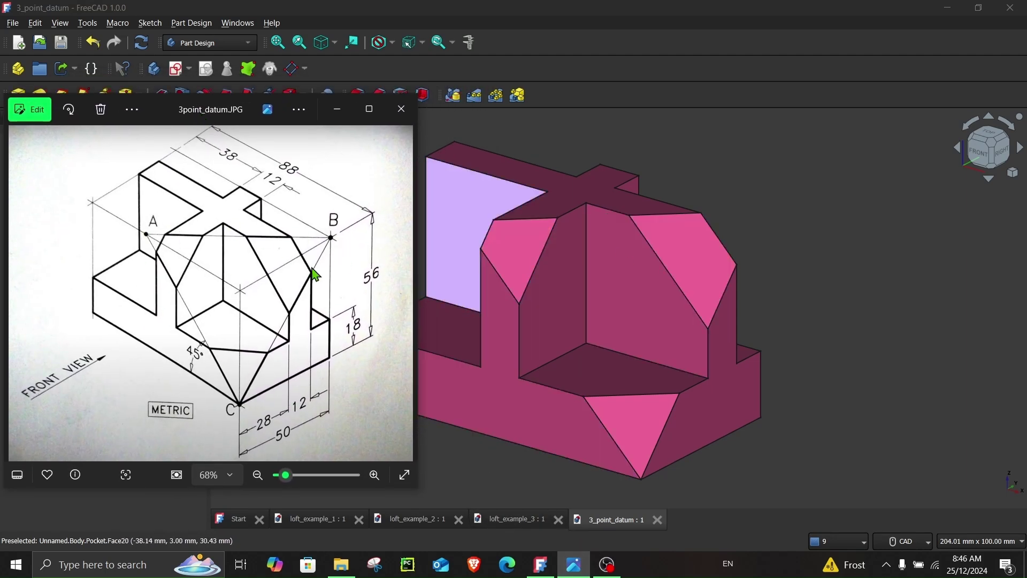
click(337, 108)
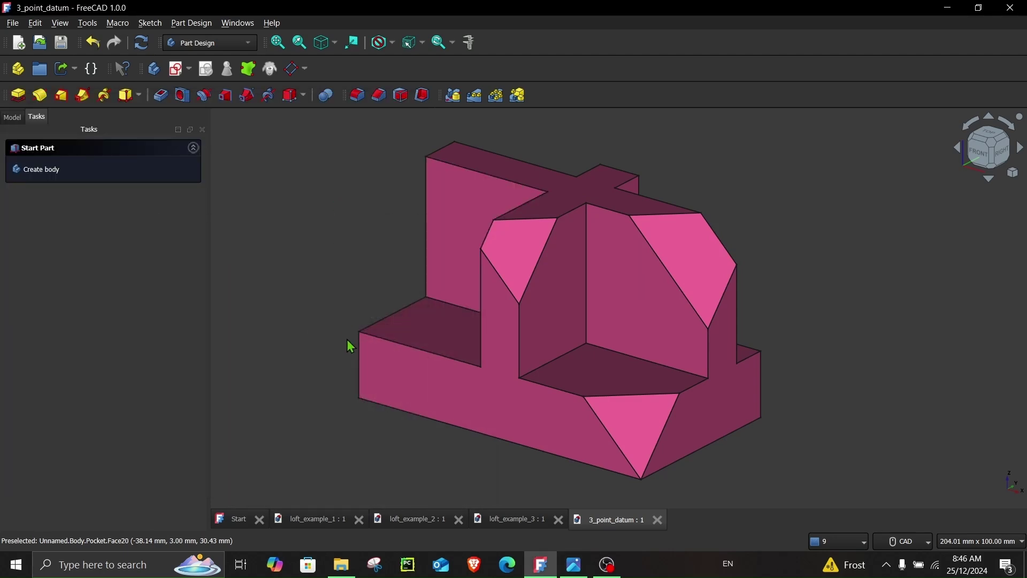
Inspect the two datum planes and the XZ-plane used for the wing in loft_example_1
click(319, 519)
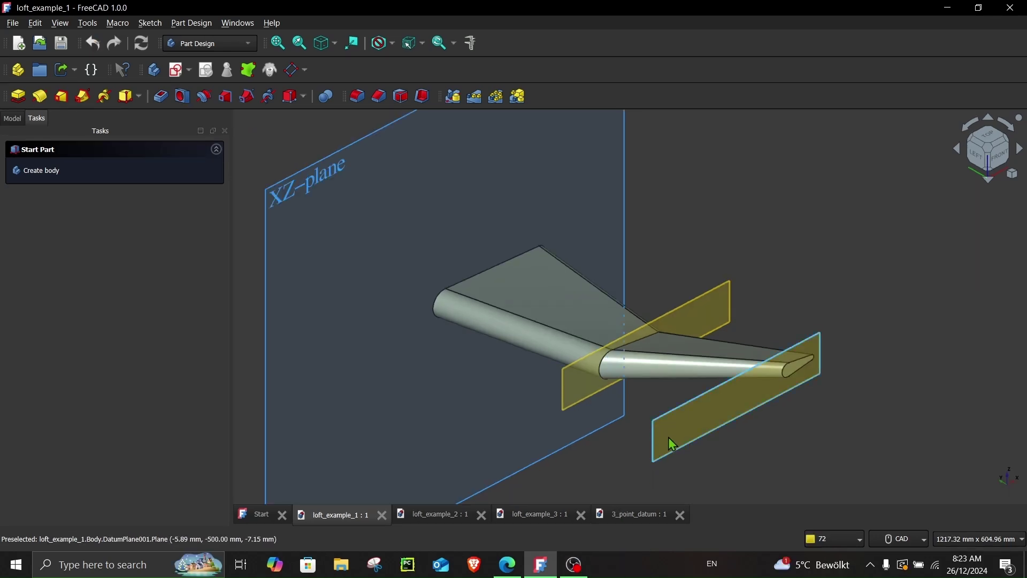
click(671, 444)
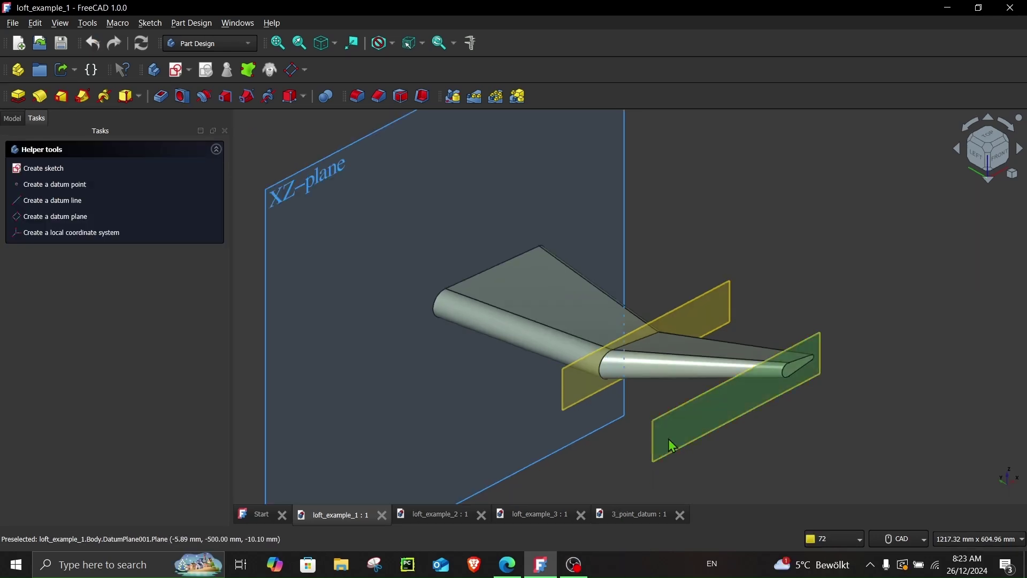
click(685, 310)
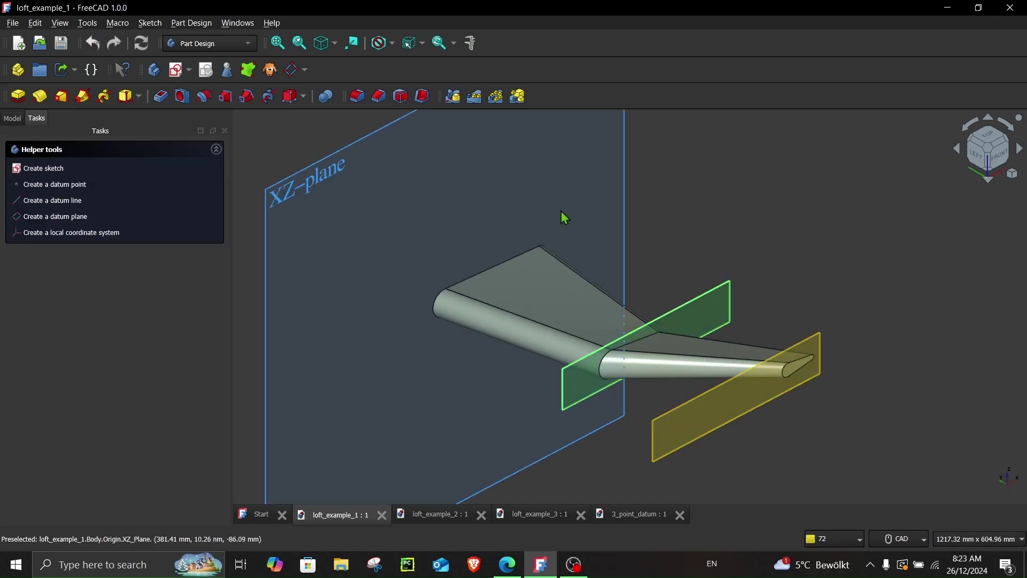
click(619, 221)
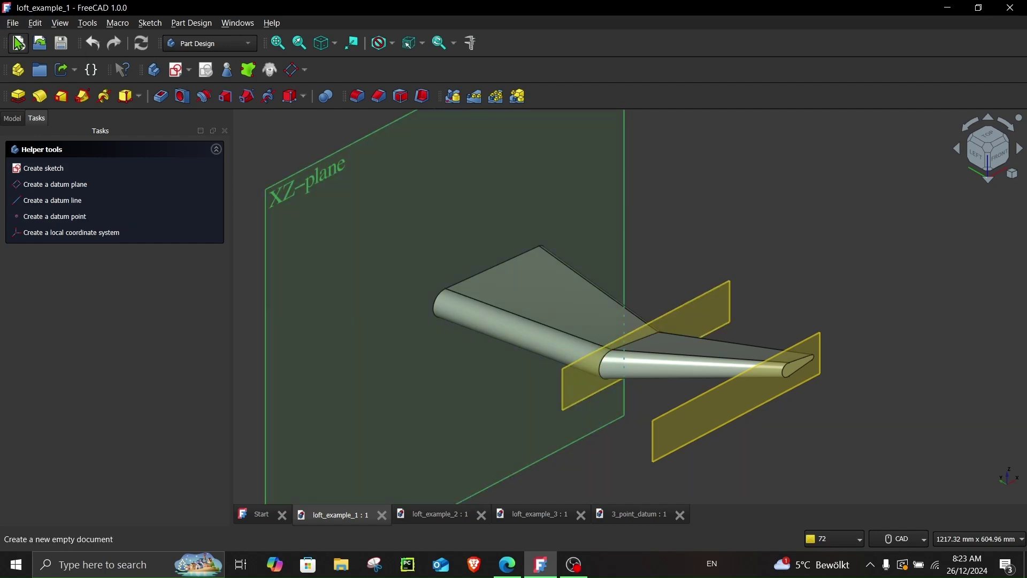
click(692, 229)
Create a new document with a body and start a sketch on the XZ-plane
click(19, 42)
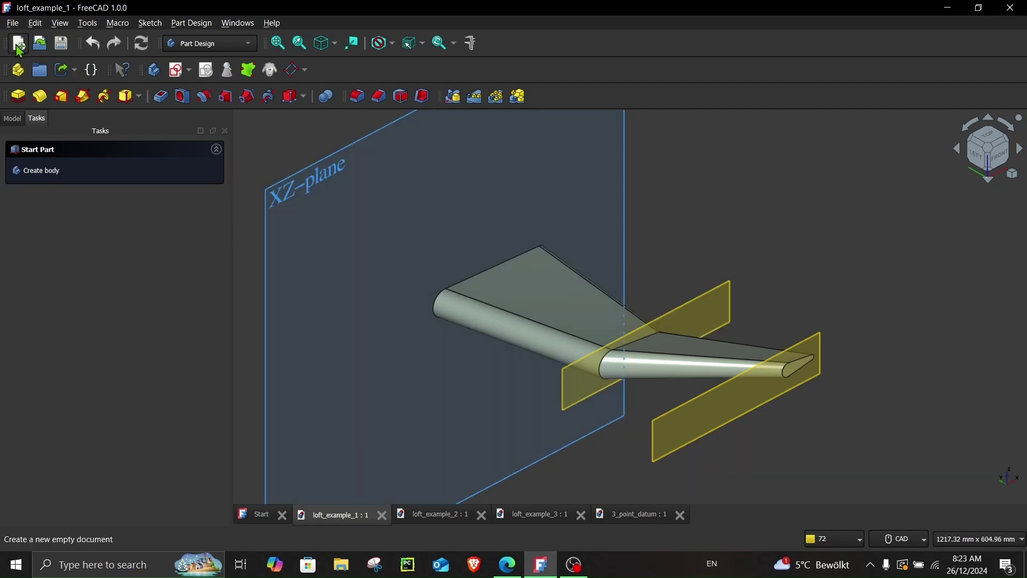
click(39, 174)
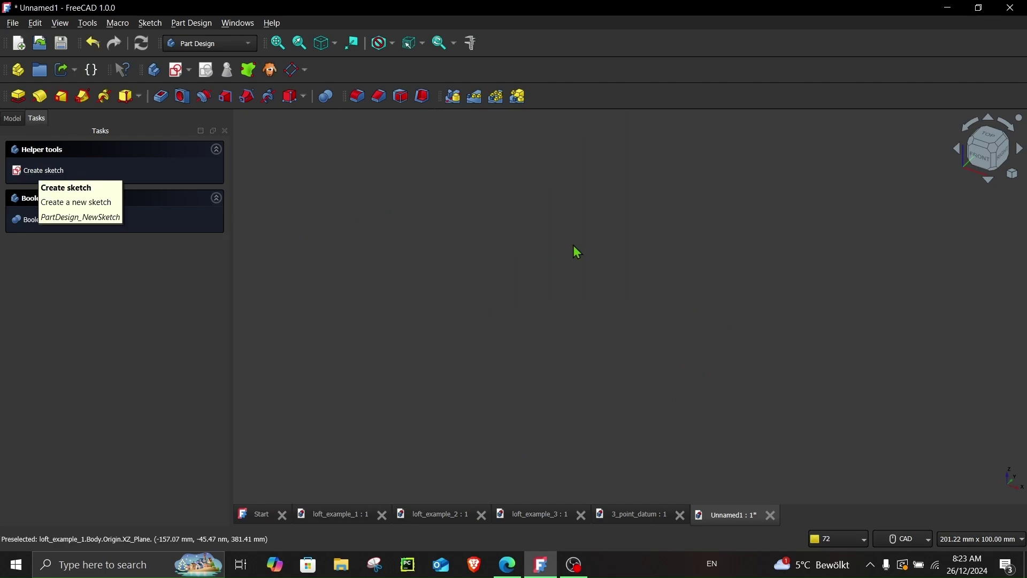
click(46, 169)
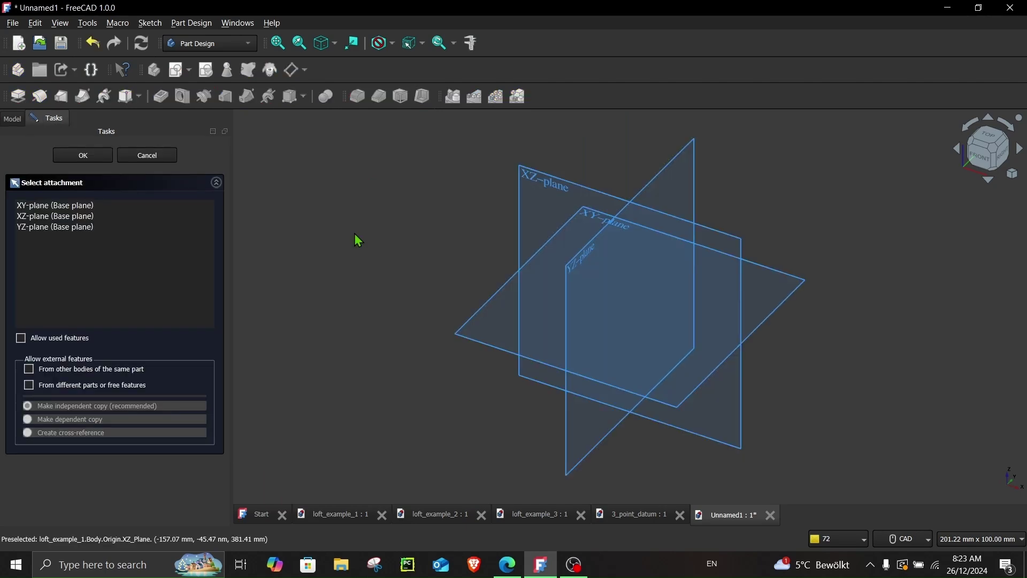
click(727, 234)
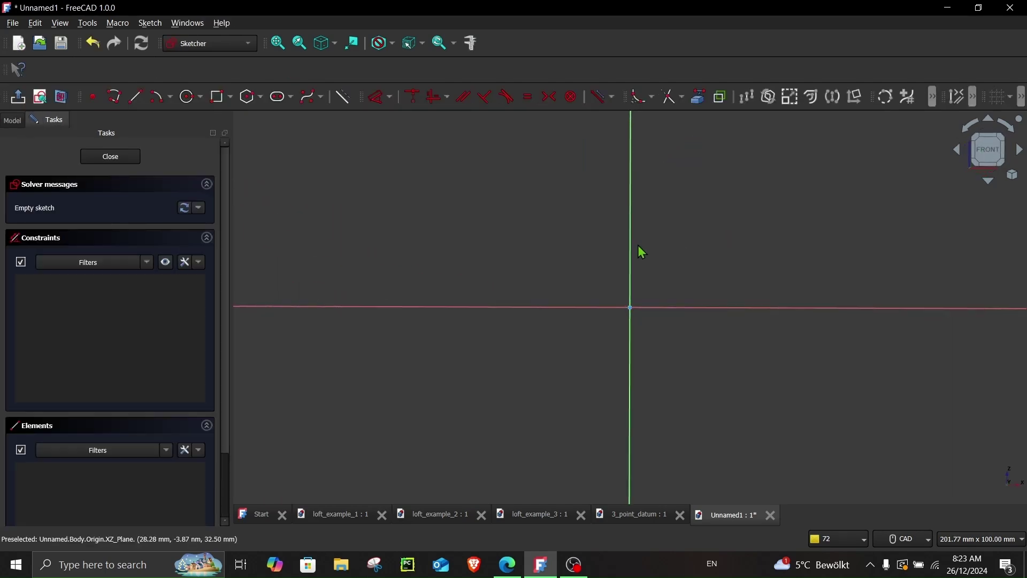
Sketch a roughly horizontal slot around the origin with an end radius of about 25 mm and close the sketch
click(278, 96)
click(486, 261)
click(921, 261)
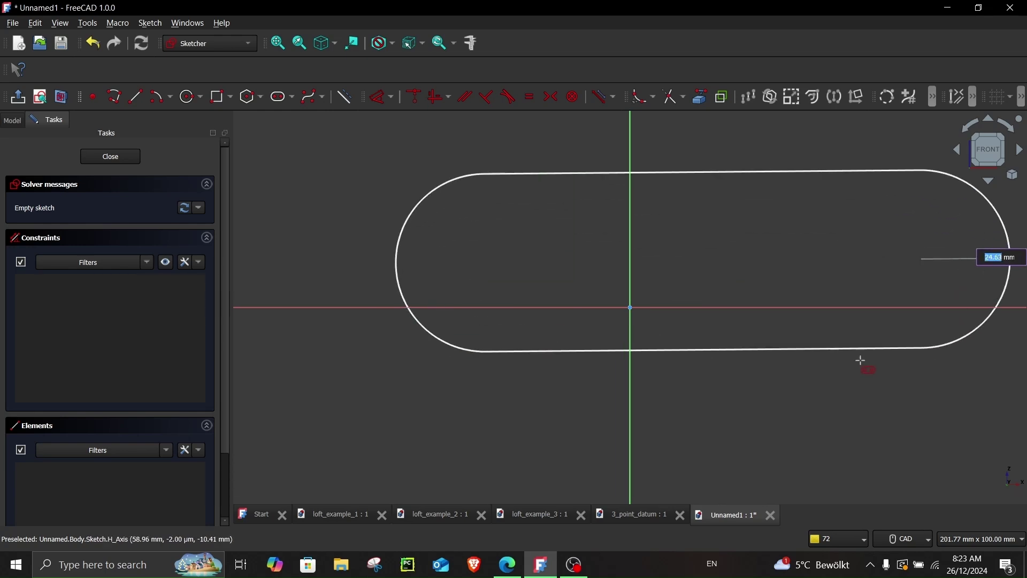
click(111, 156)
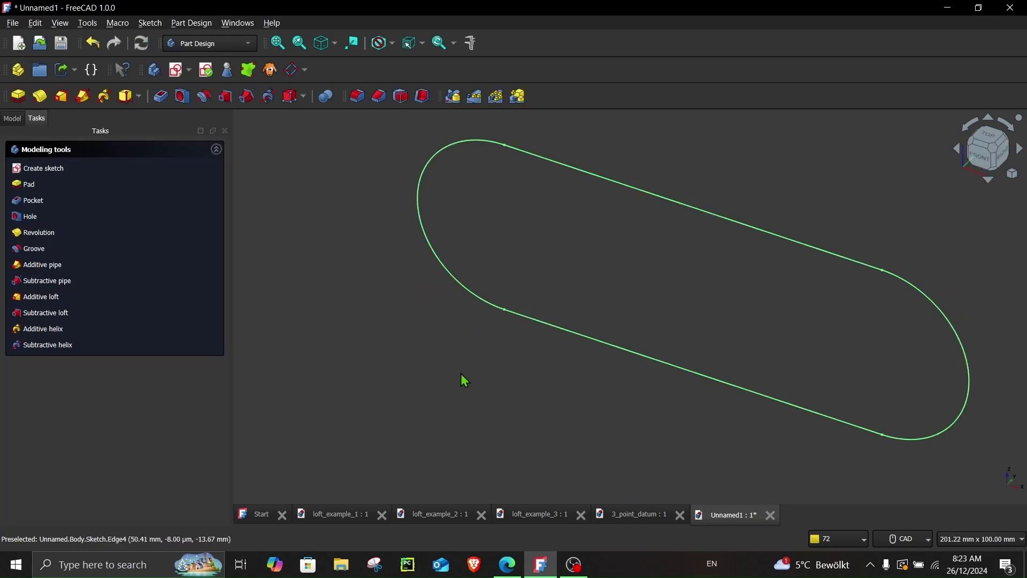
Make the body's origin planes and axes visible together with the slot sketch
click(12, 118)
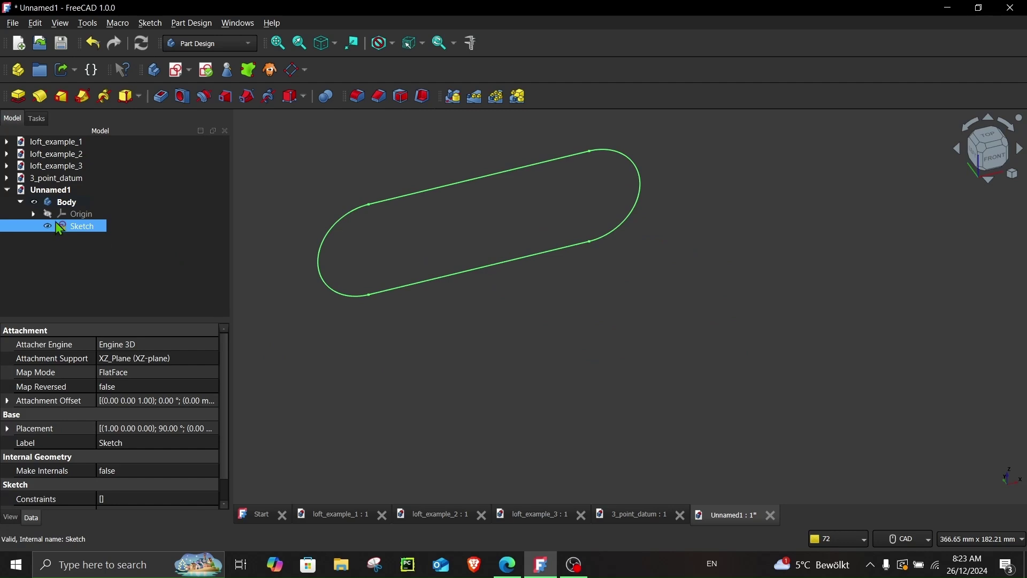
click(75, 214)
key(space)
middle_drag(375, 375, 679, 260)
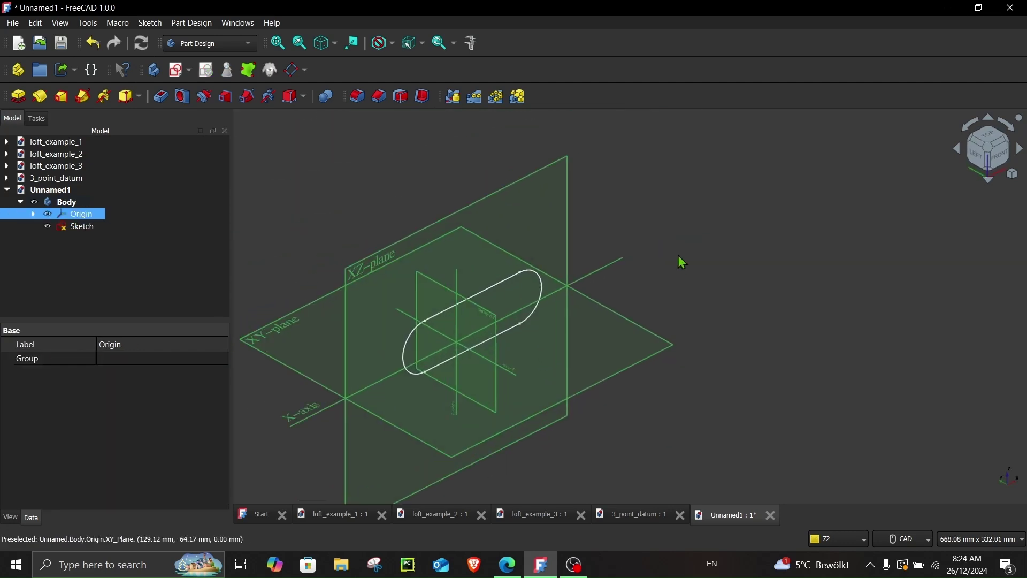
click(681, 274)
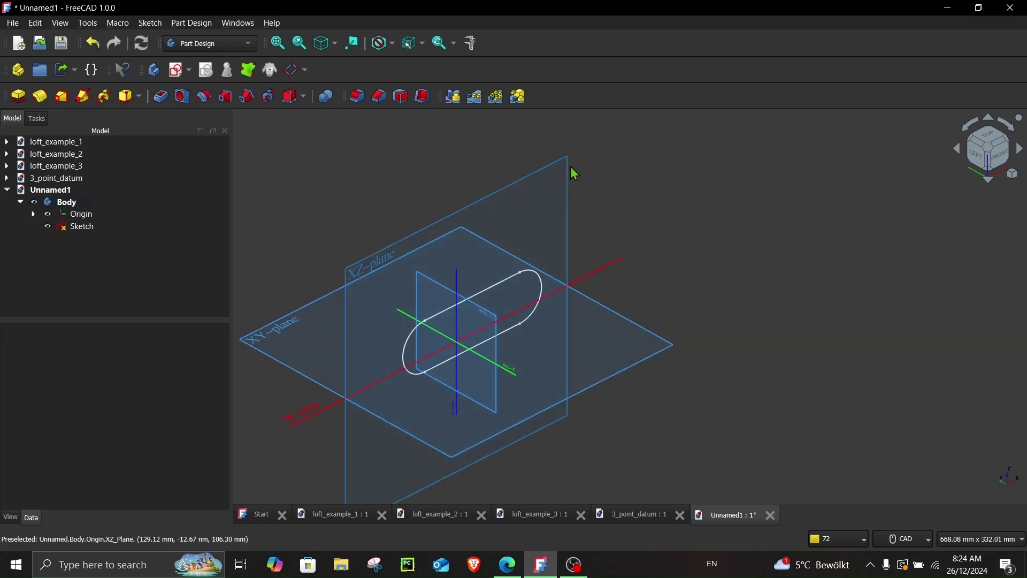
Create a datum plane attached to the XZ-plane in Plane face mode
click(294, 72)
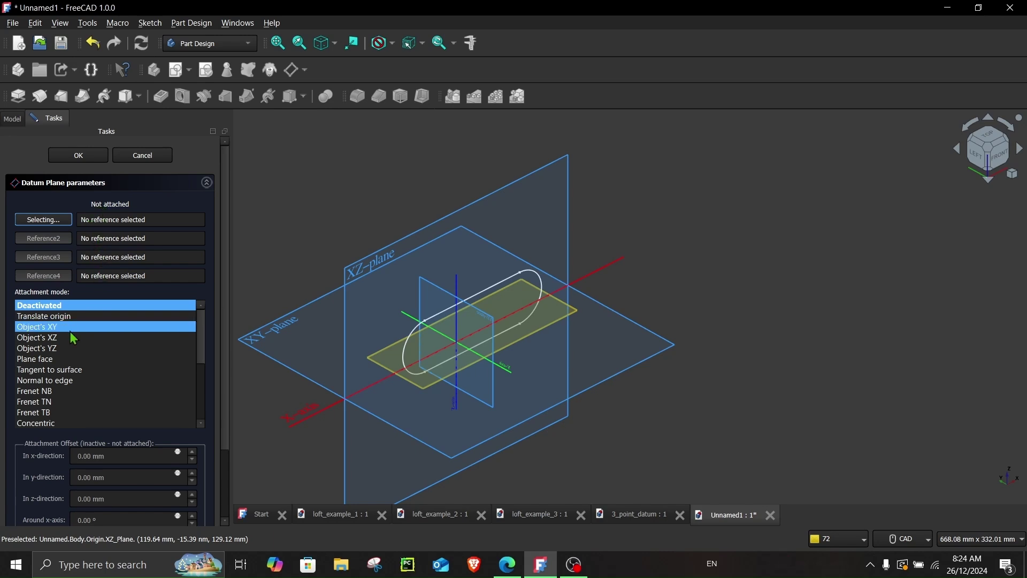
scroll(73, 340, down, 4)
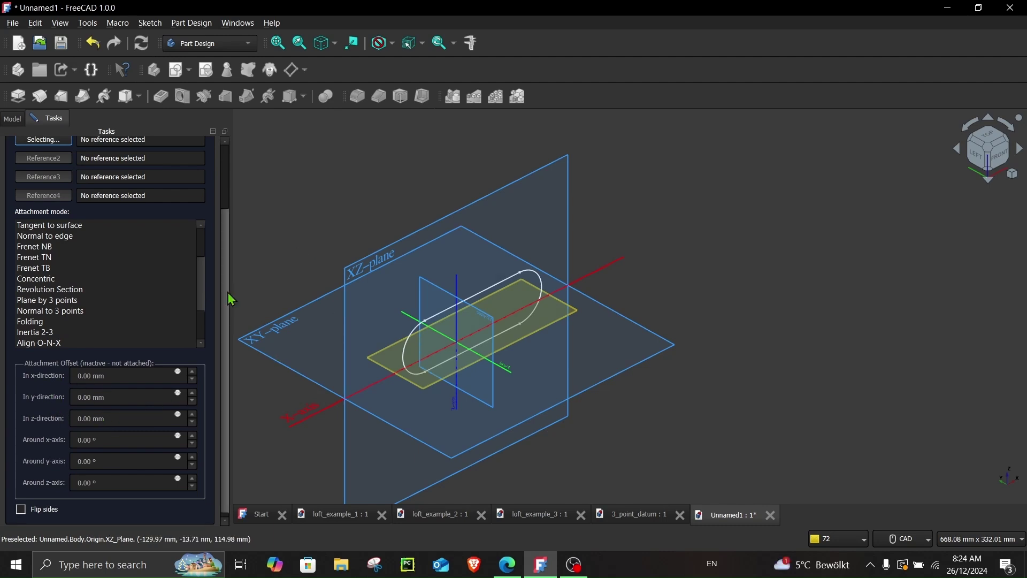
scroll(224, 279, up, 1)
drag(226, 266, 226, 222)
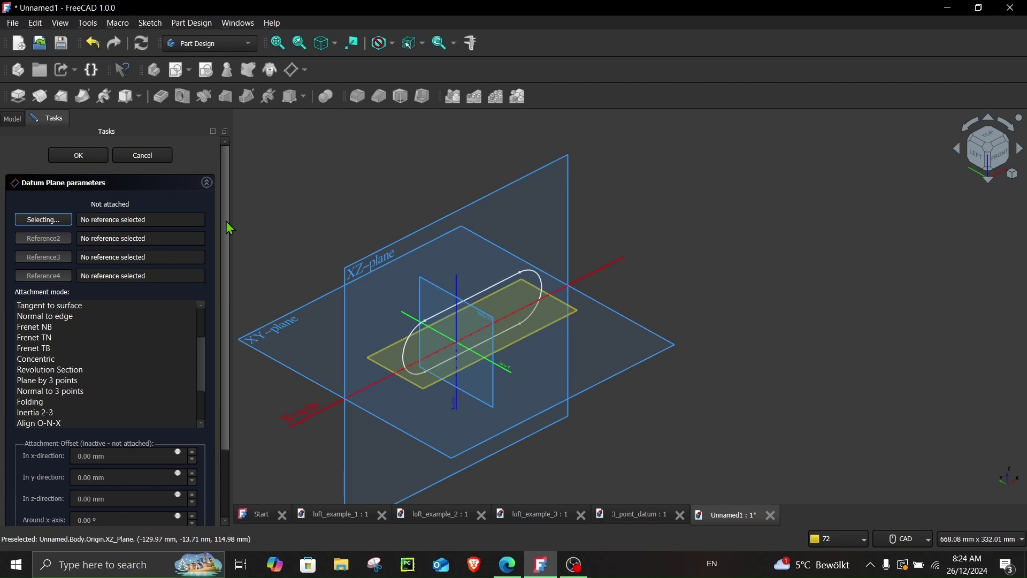
click(526, 175)
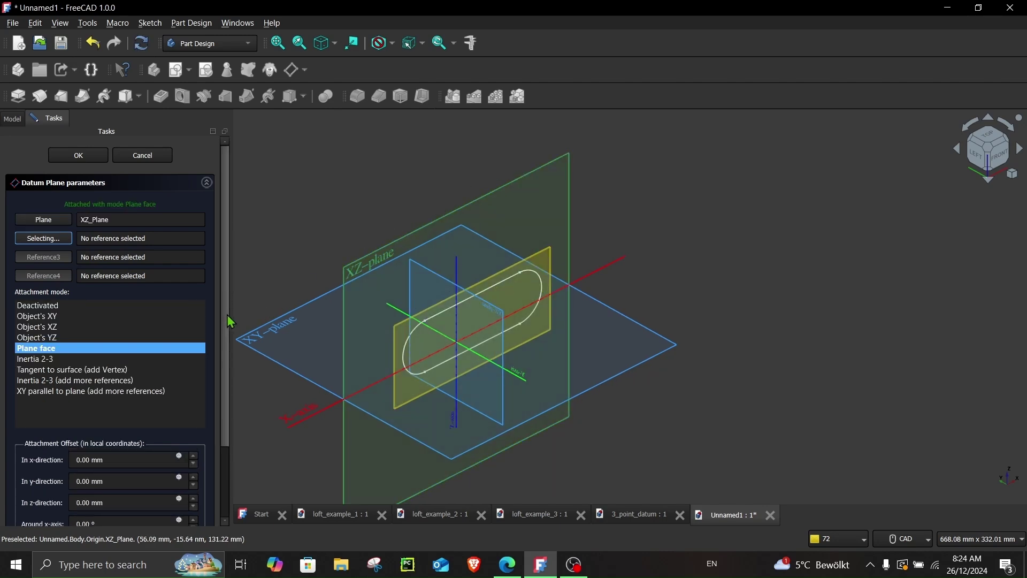
Set the datum plane's attachment offsets to 39 mm in z, 22 mm in y and 13 mm in x
scroll(227, 332, down, 2)
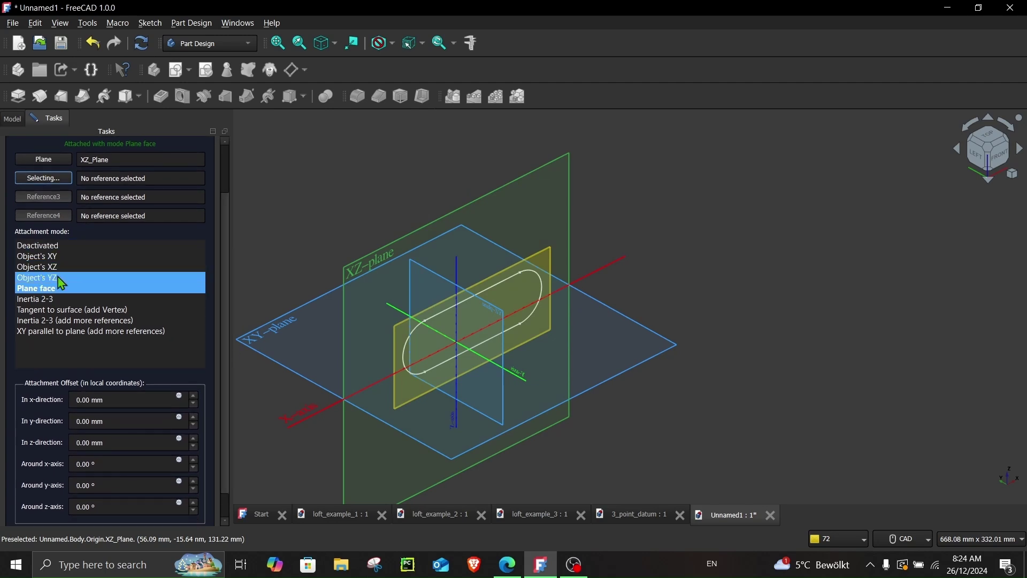
scroll(204, 354, down, 1)
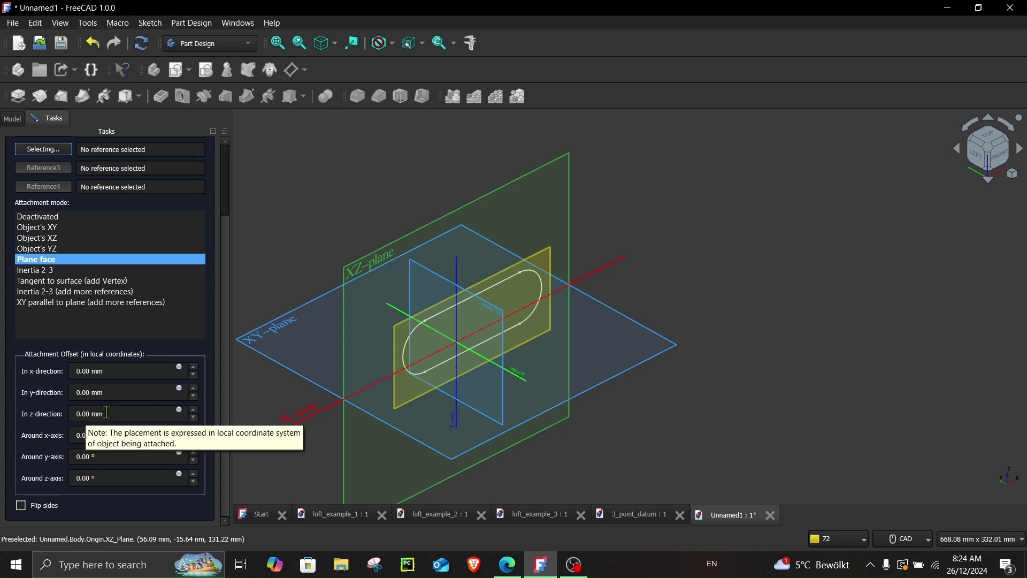
scroll(122, 416, up, 7)
scroll(122, 415, up, 20)
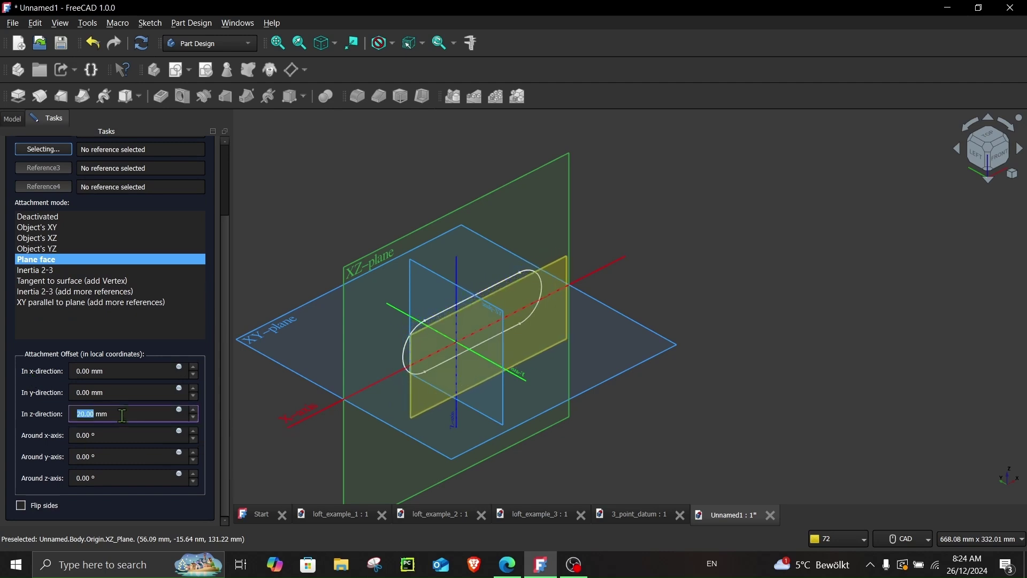
scroll(121, 415, up, 8)
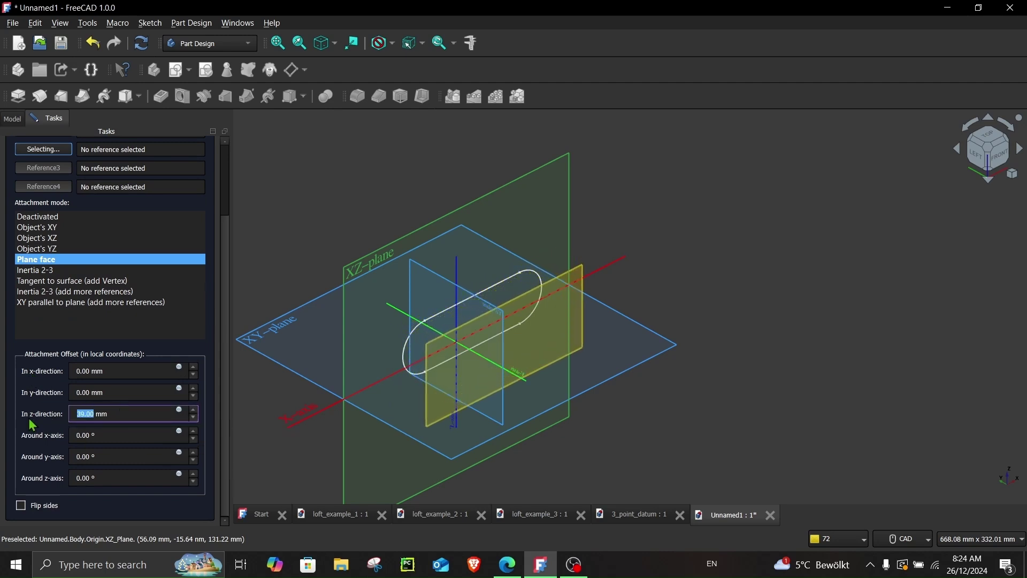
scroll(551, 364, up, 8)
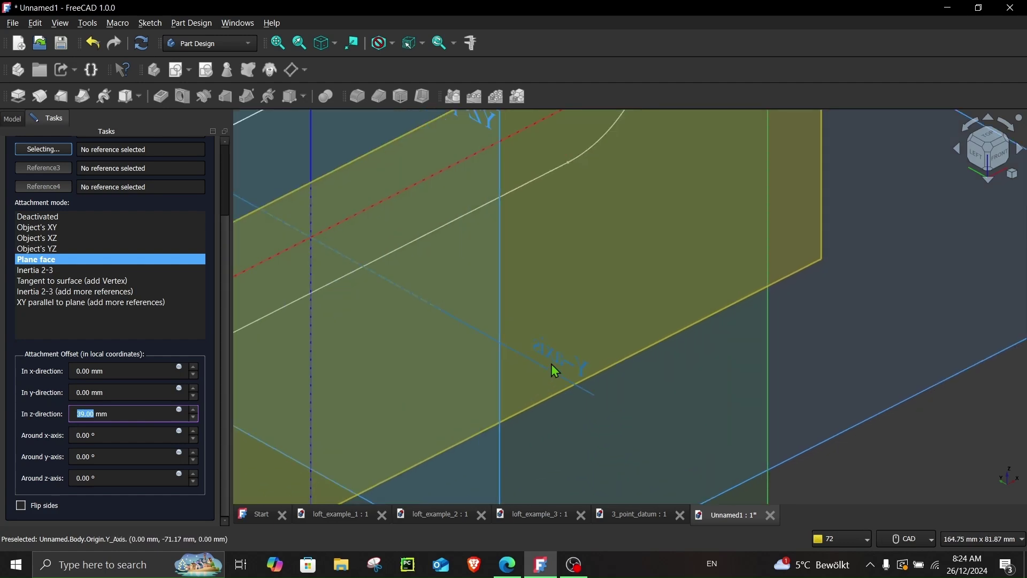
scroll(558, 377, down, 7)
scroll(138, 391, up, 4)
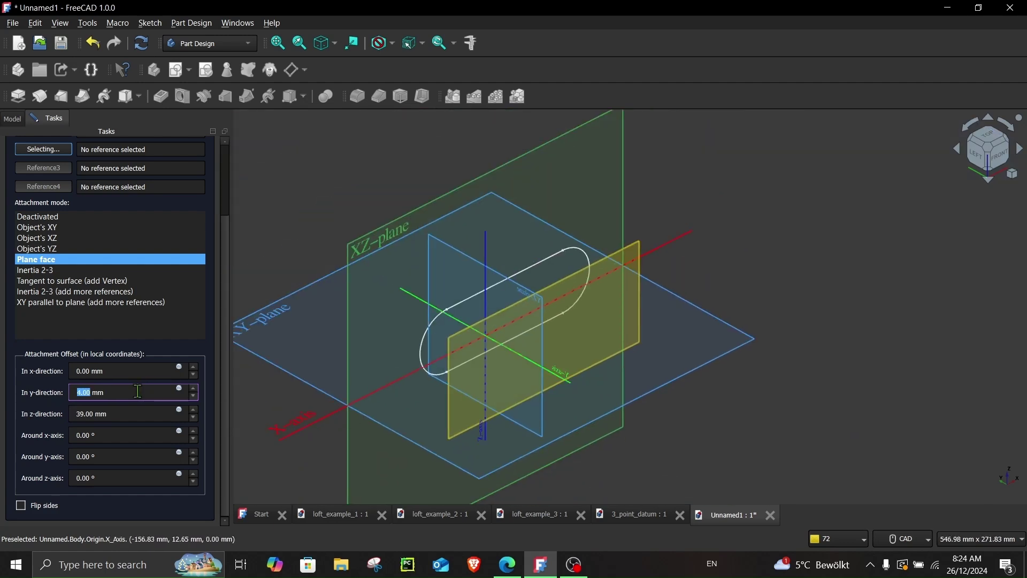
scroll(137, 375, up, 4)
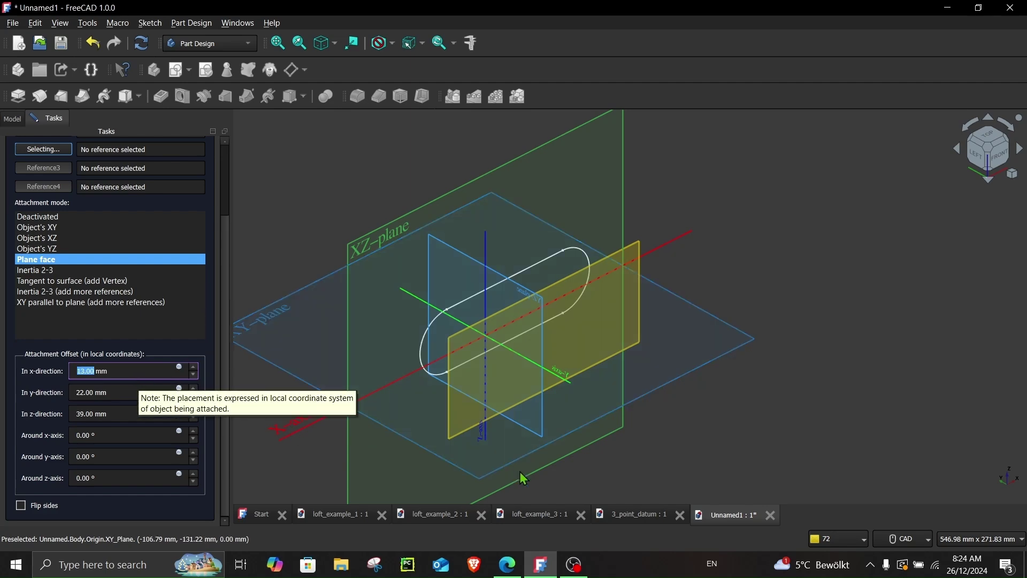
Switch to the browser to read the offset note on the PartDesign Plane wiki page and return to FreeCAD
click(507, 565)
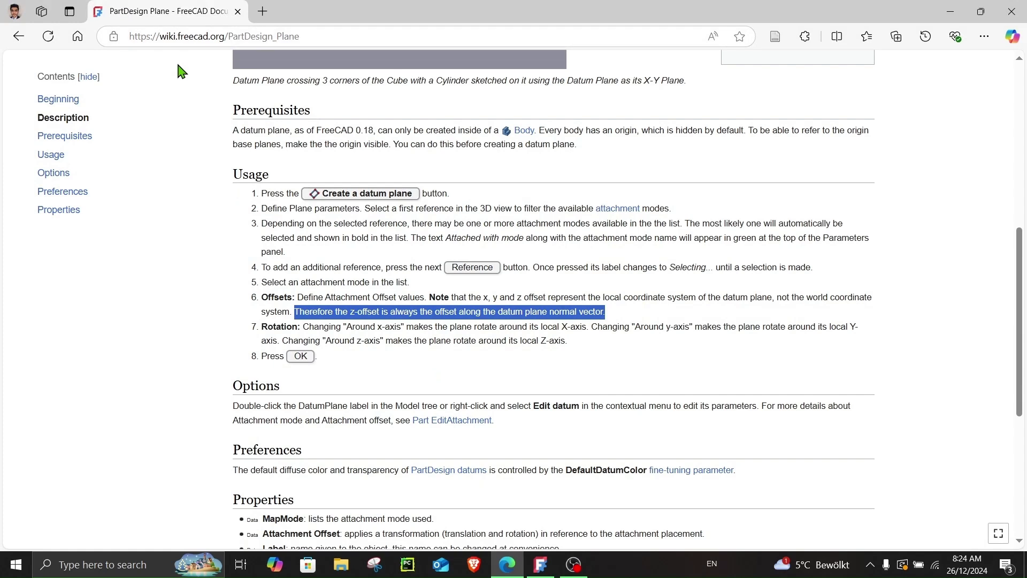
ctrl+scroll(406, 312, up, 1)
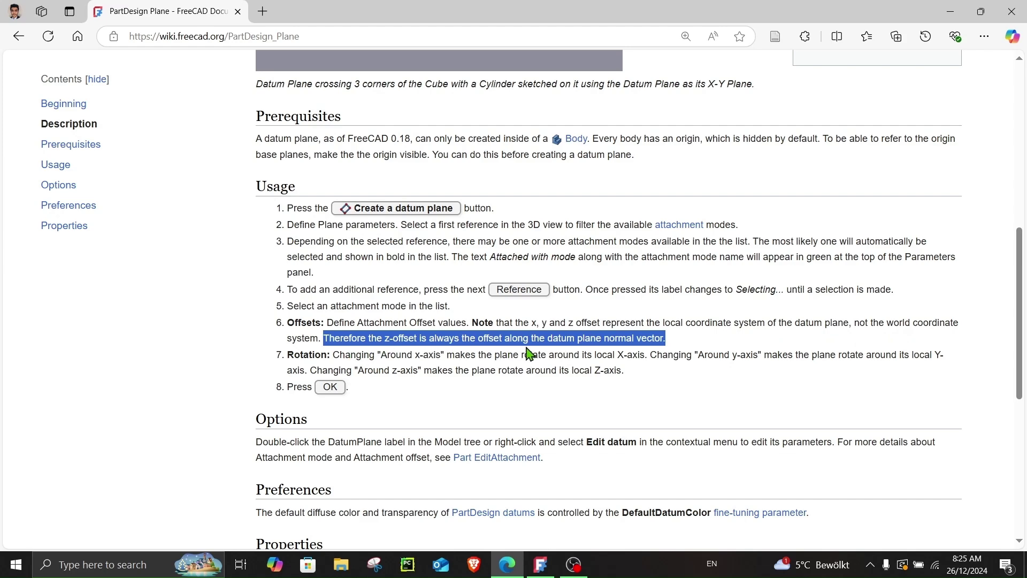
ctrl+scroll(541, 354, down, 1)
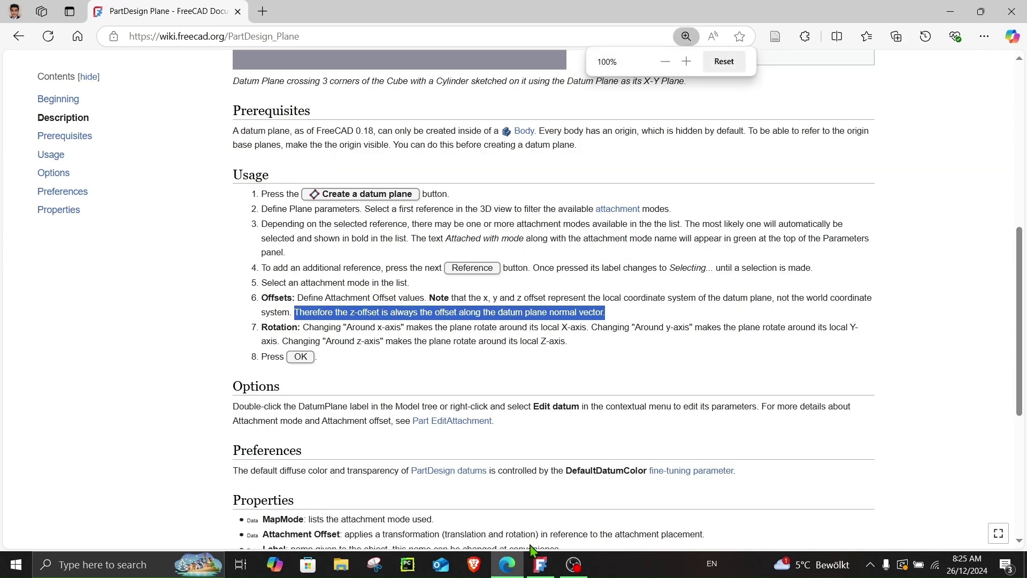
click(540, 564)
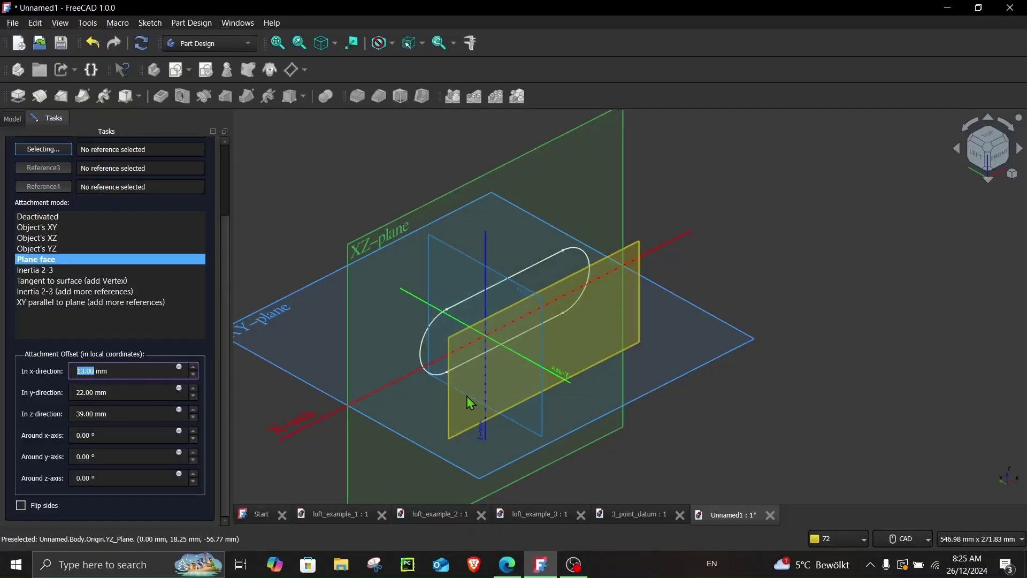
Set the datum plane's z-direction offset to 200 mm
click(115, 418)
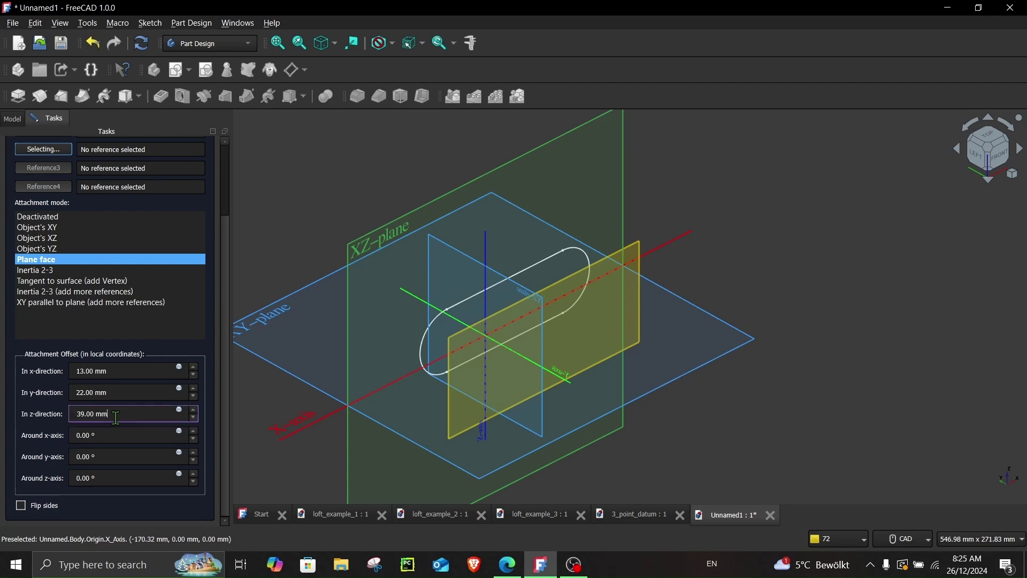
scroll(115, 417, up, 14)
scroll(115, 417, up, 5)
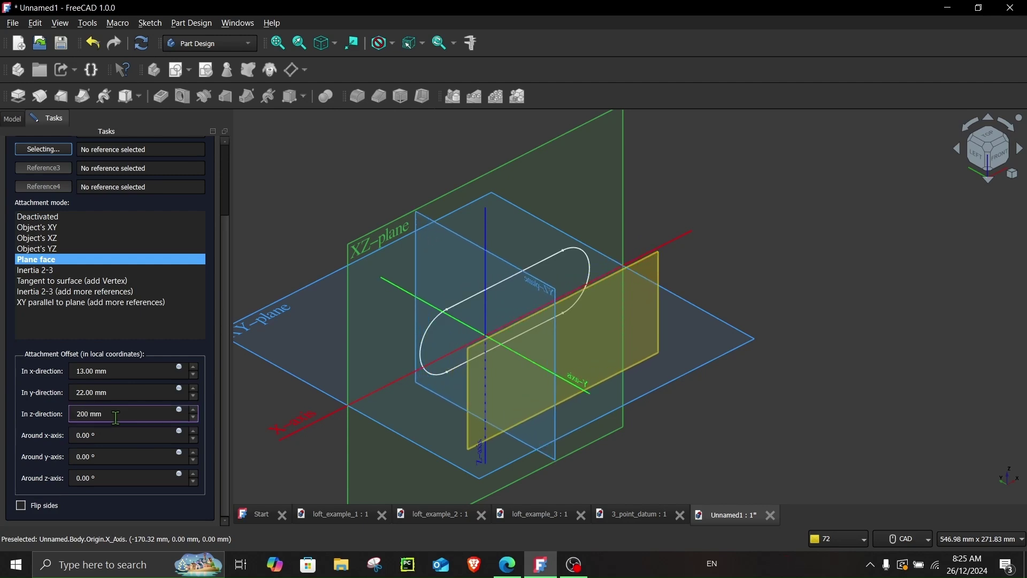
Accept the first datum plane and create a second one on the XZ-plane, offset in the z-direction beyond the first
key(Return)
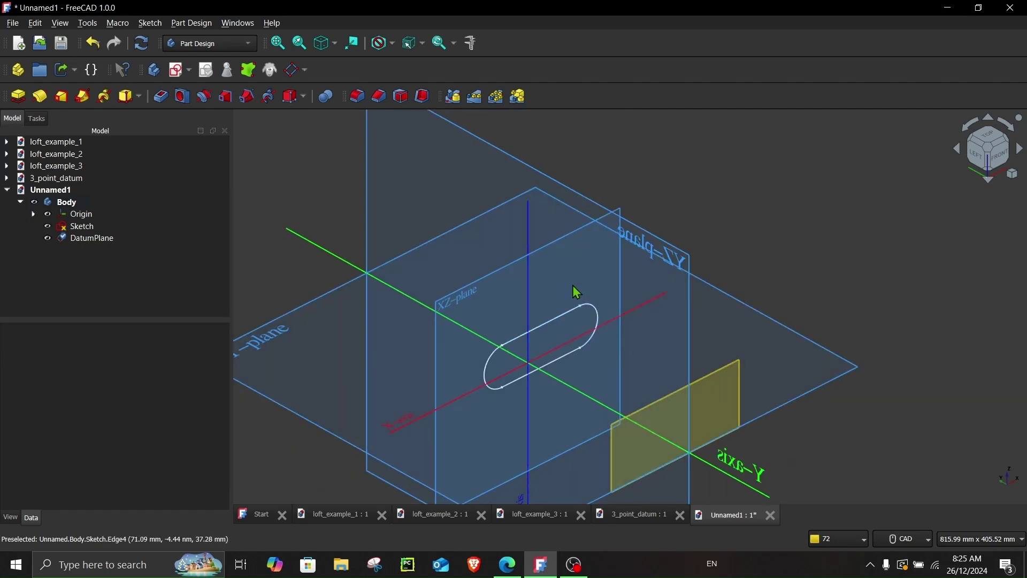
middle_drag(758, 207, 673, 206)
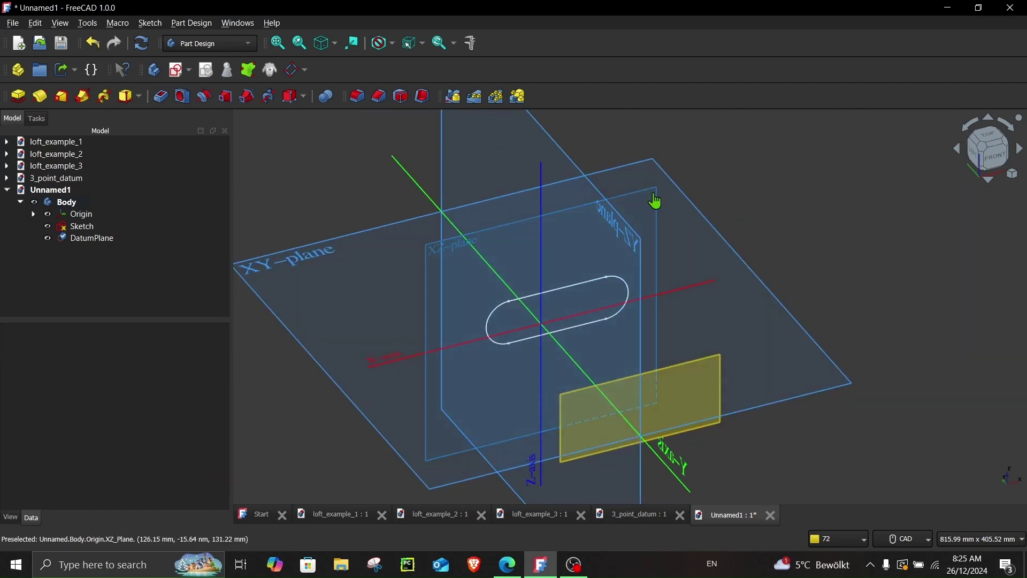
click(656, 201)
click(299, 75)
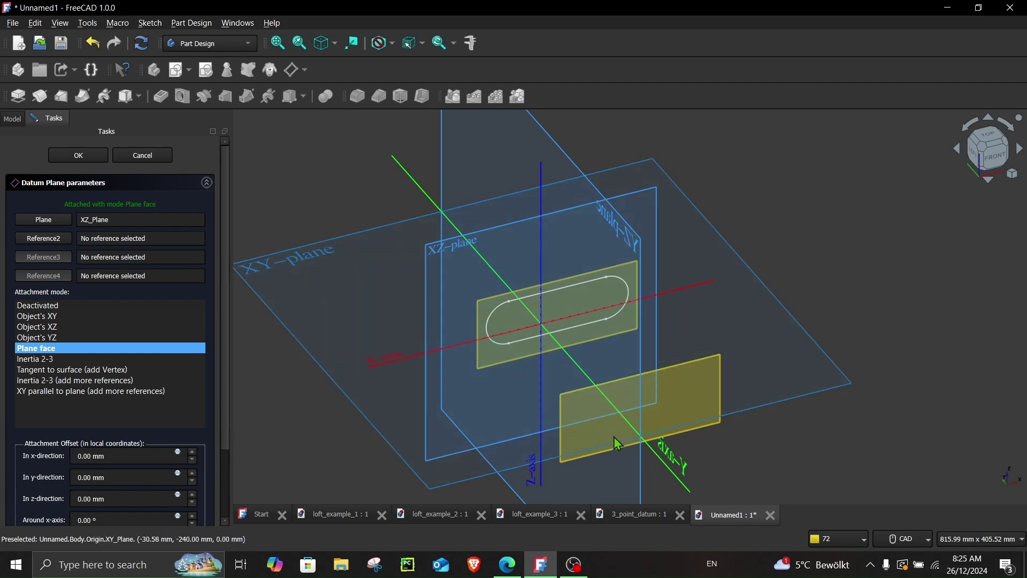
scroll(111, 491, down, 2)
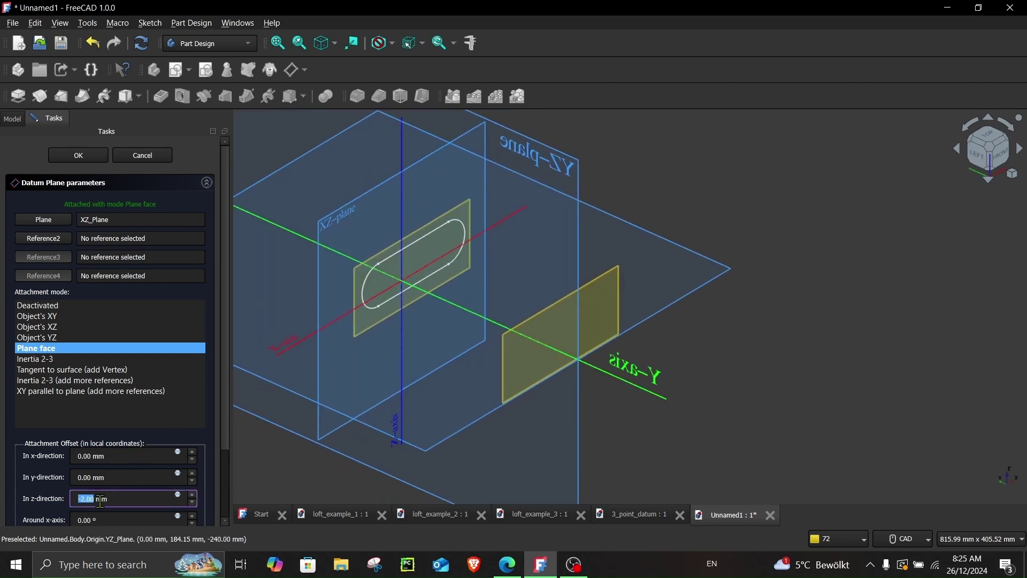
scroll(104, 499, up, 3)
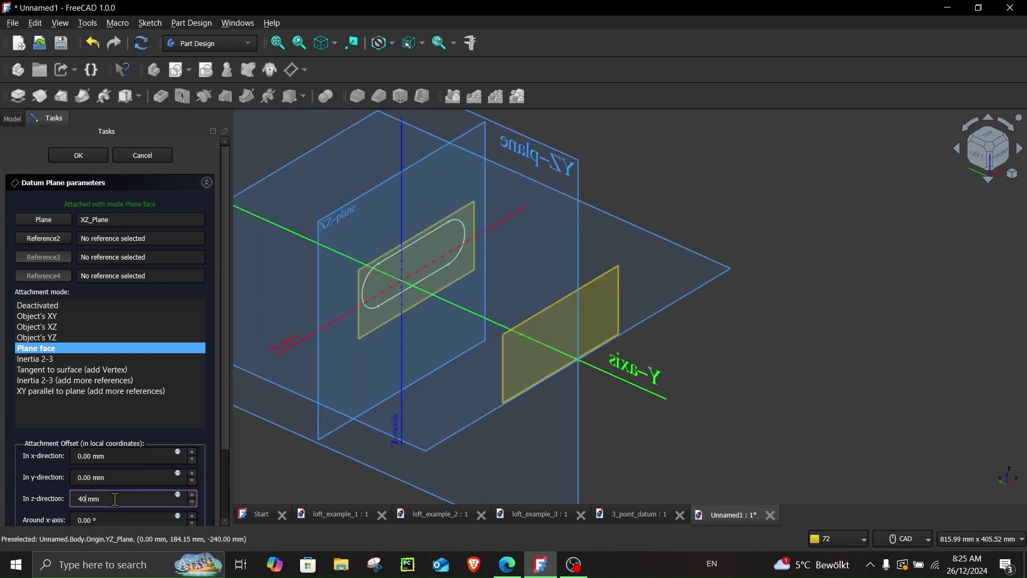
key(Return)
middle_drag(483, 444, 487, 351)
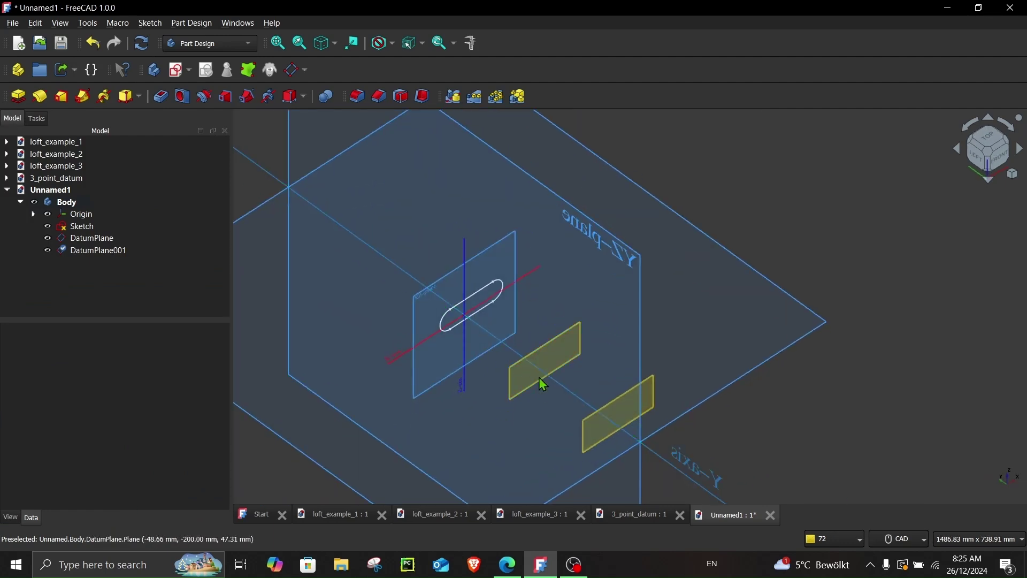
Show the hidden datum plane in the loft_example_2 document and inspect it from the side
click(439, 516)
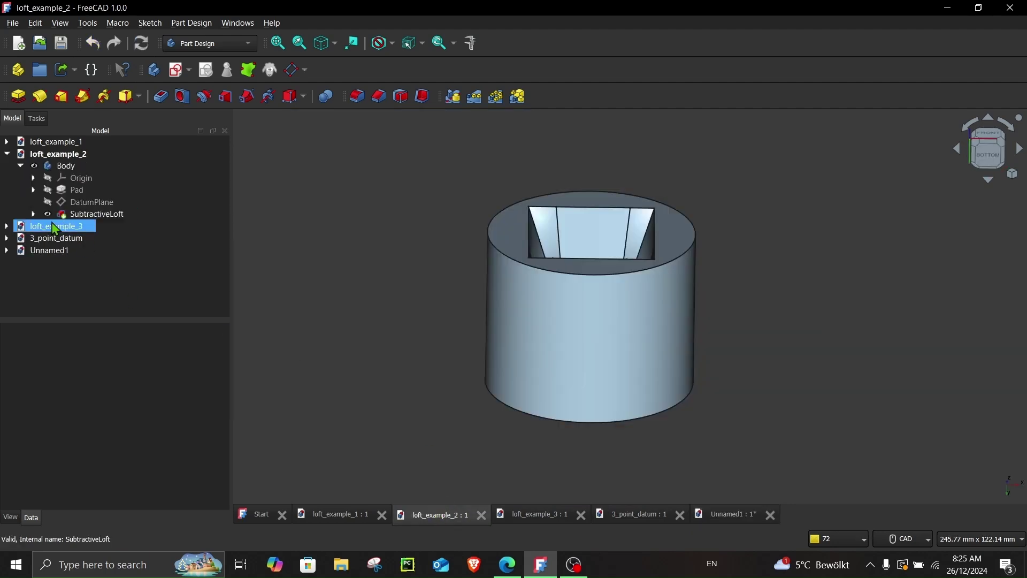
click(91, 202)
key(space)
middle_drag(455, 428, 480, 353)
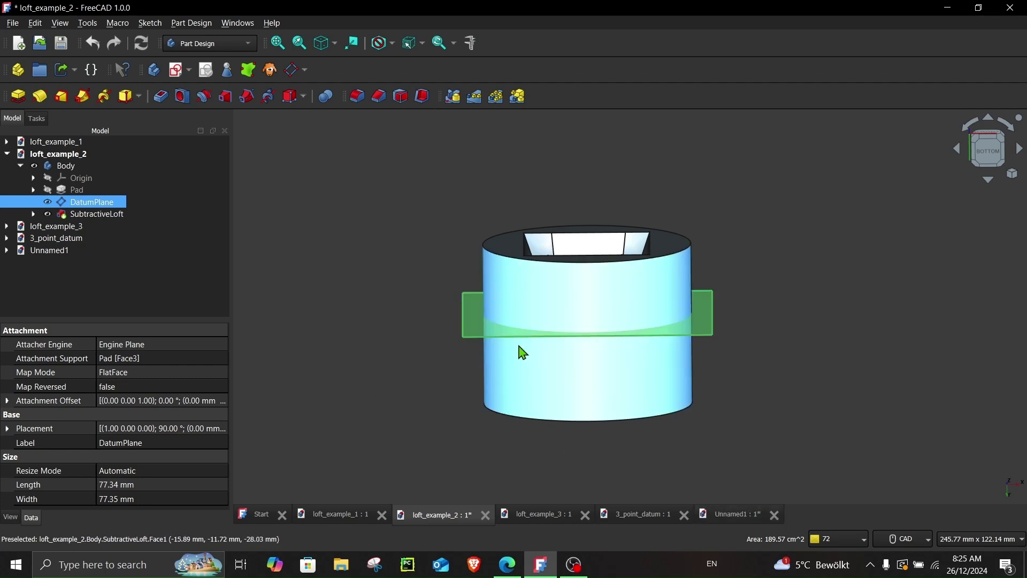
Create a new empty document and start a sketch on its XY-plane
click(18, 43)
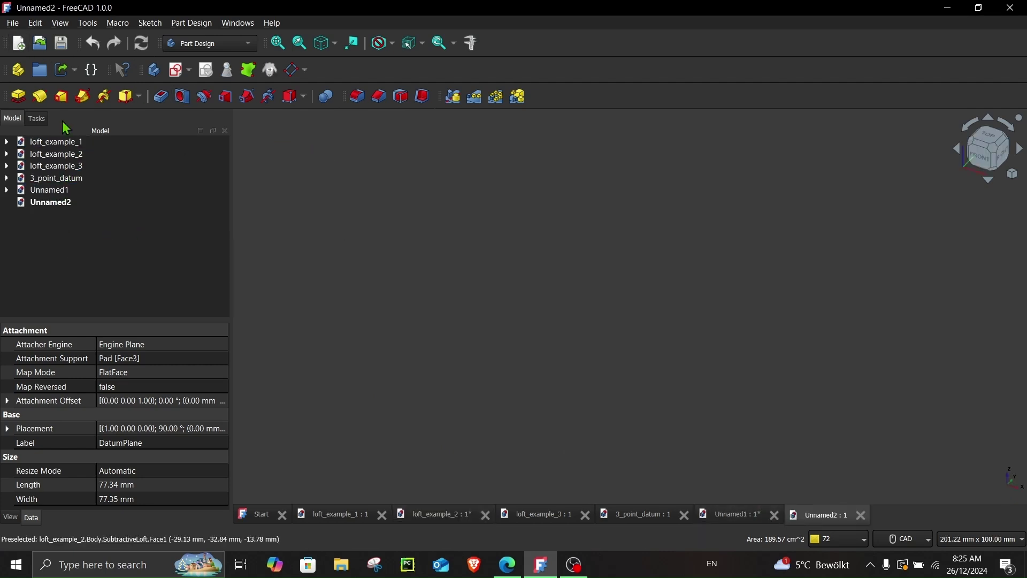
click(19, 43)
click(58, 214)
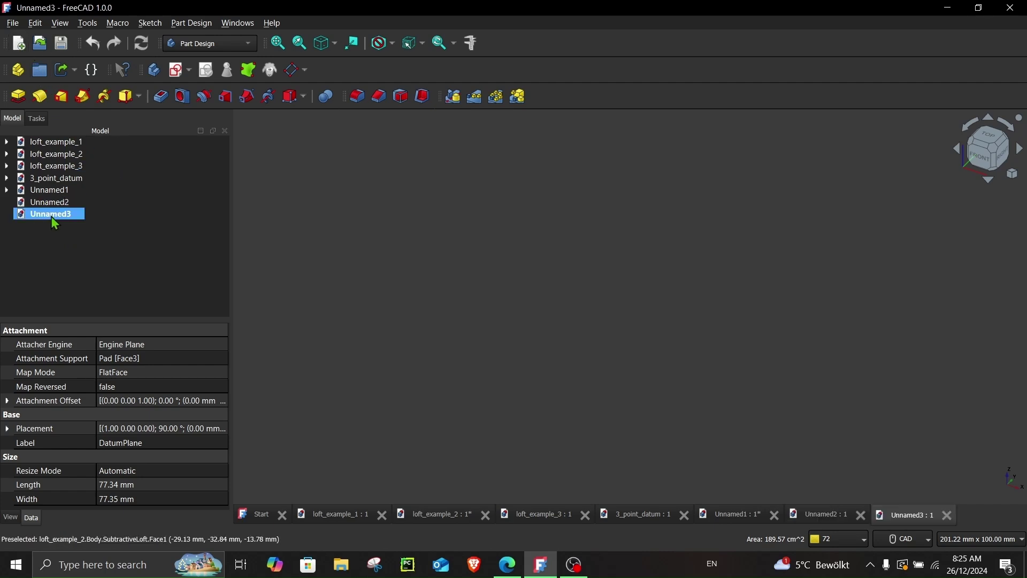
click(50, 217)
click(174, 71)
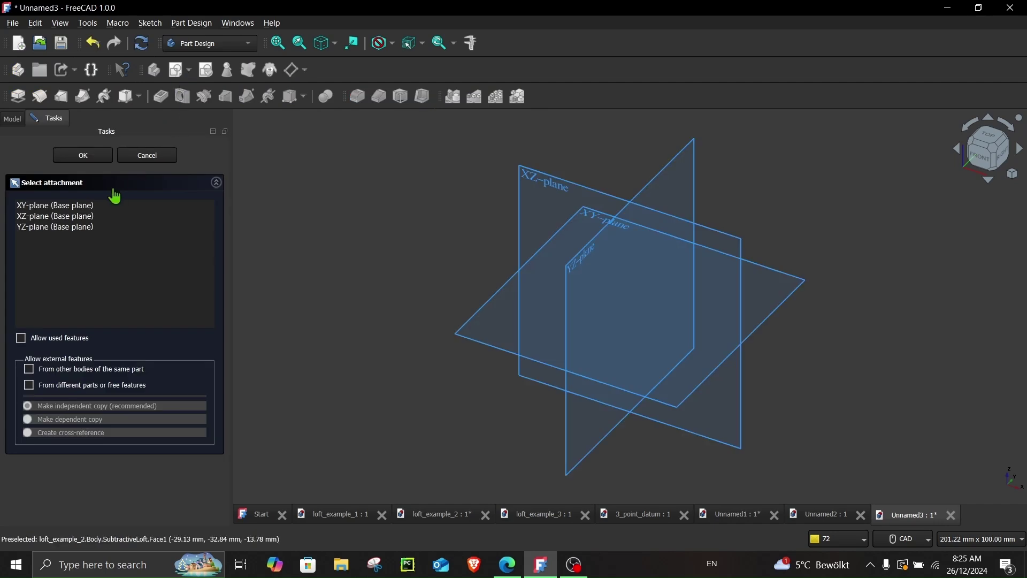
click(497, 342)
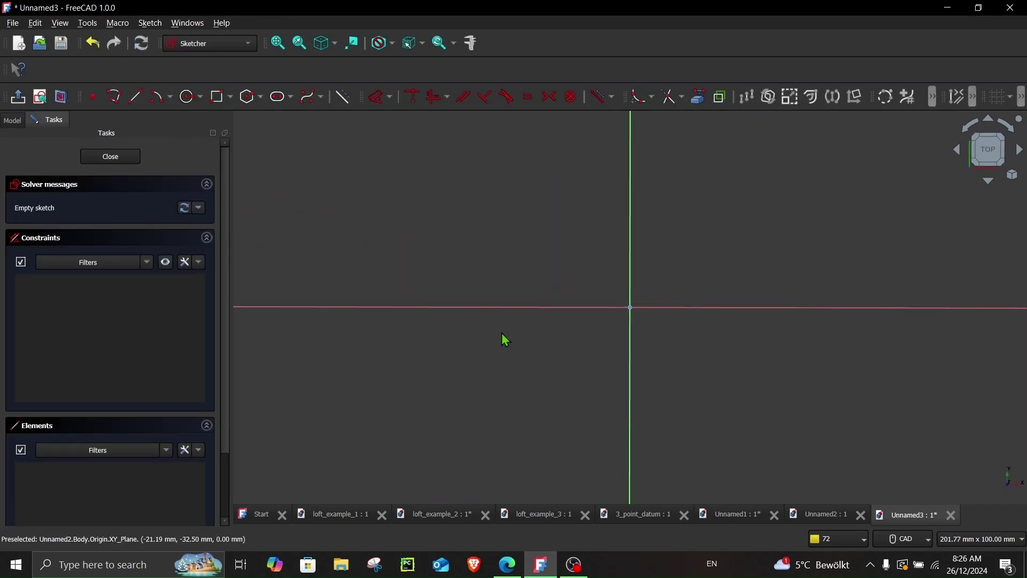
Sketch a circle with a 100 mm diameter centred on the origin and close the sketch
click(190, 98)
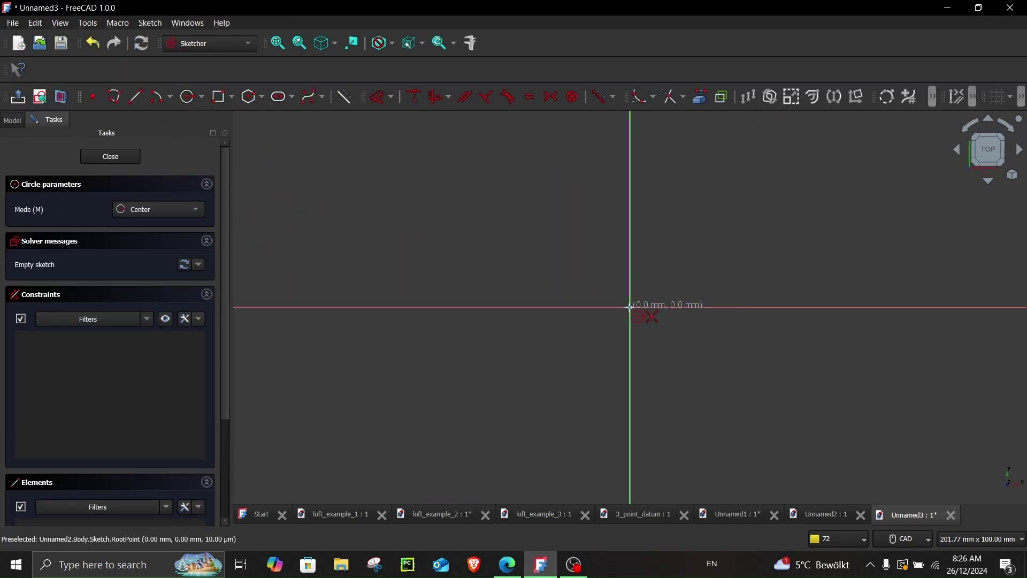
click(629, 307)
text(100)
key(Return)
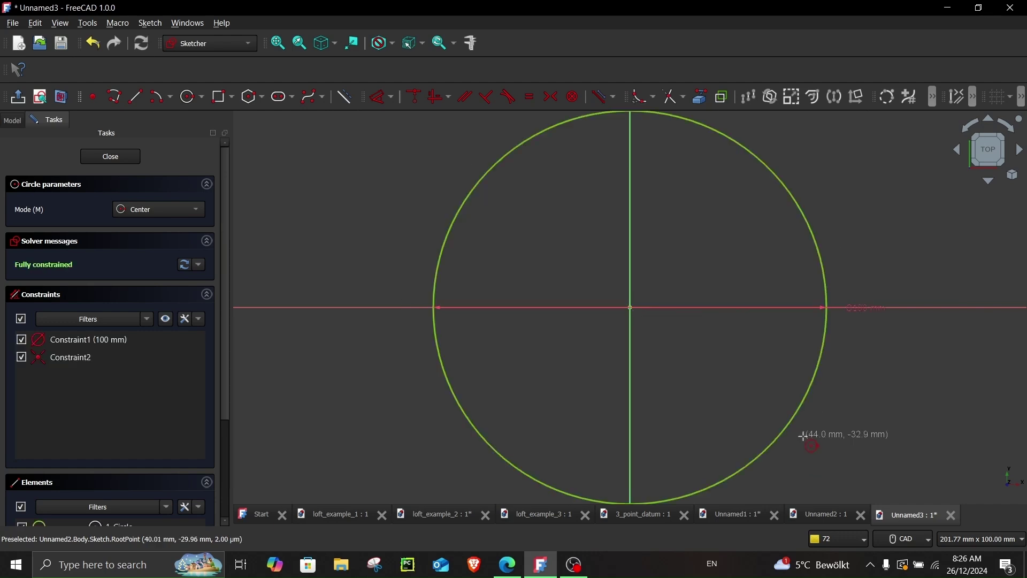
click(12, 119)
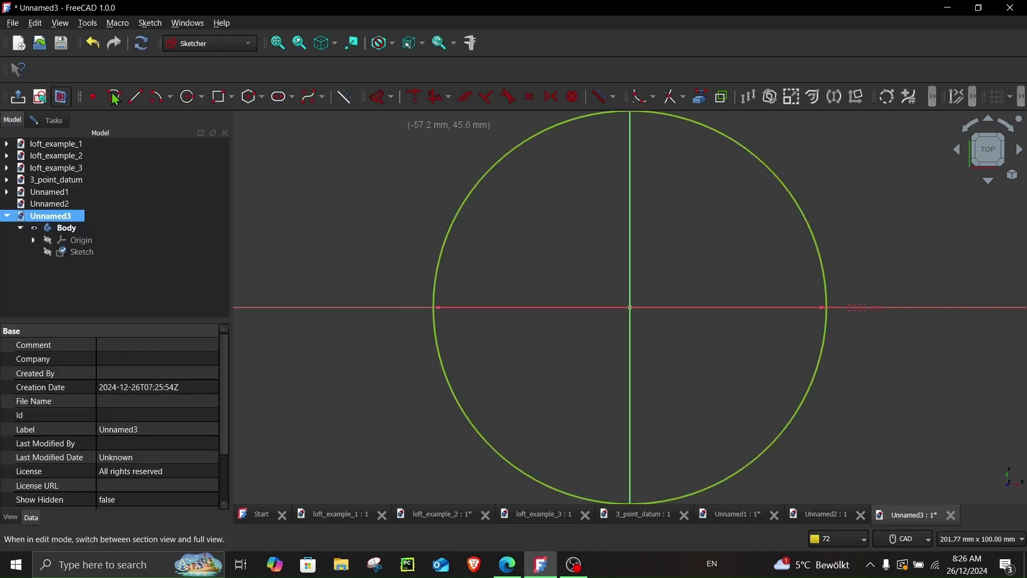
click(51, 120)
click(12, 120)
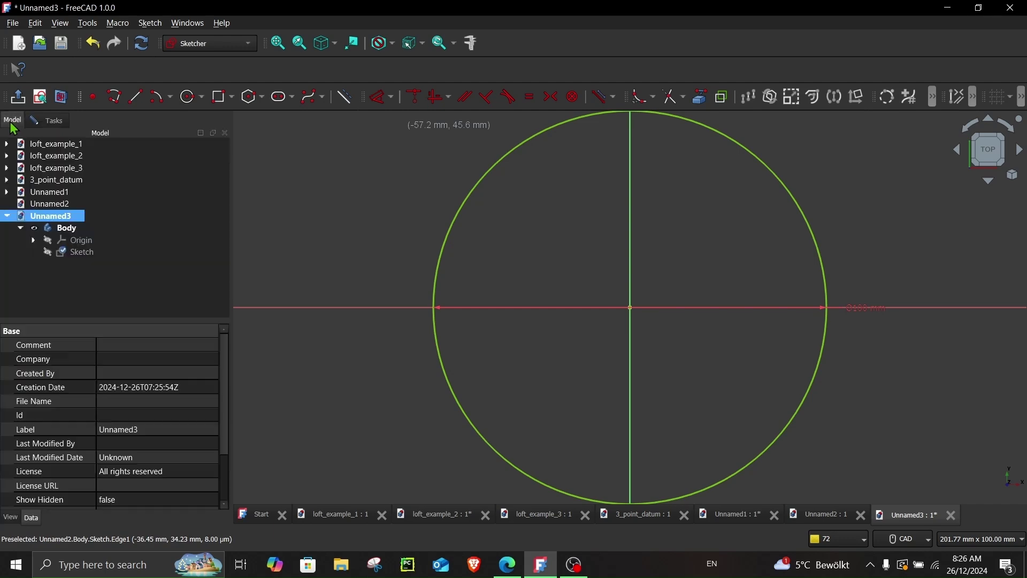
click(218, 96)
click(51, 120)
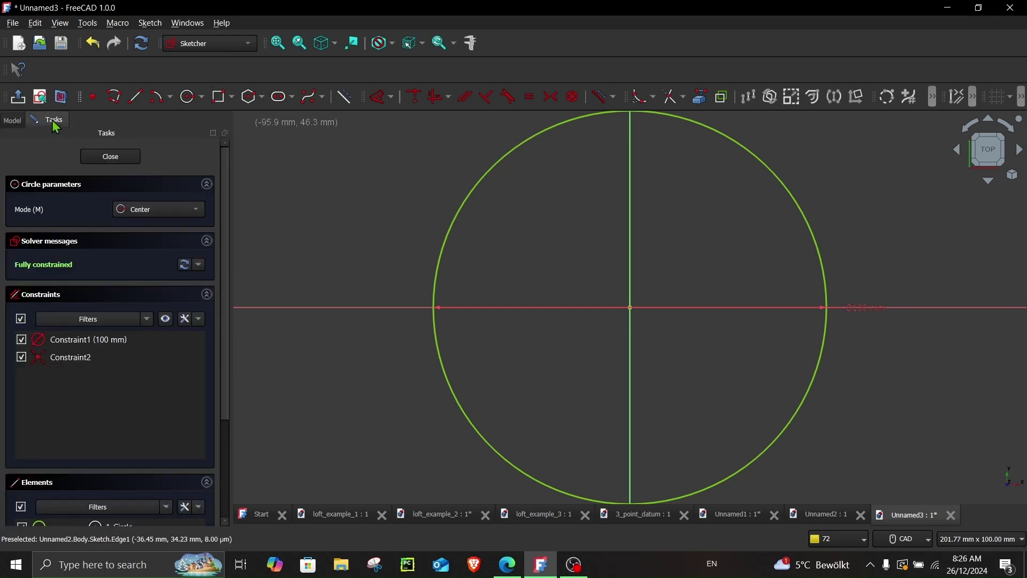
click(98, 153)
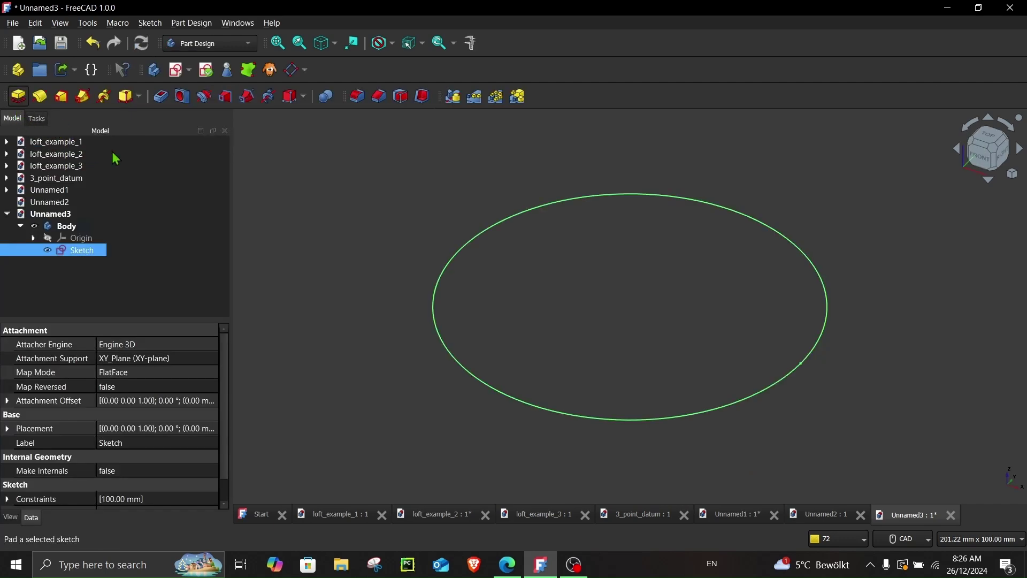
Pad the circle sketch to a length of 100 mm
click(18, 95)
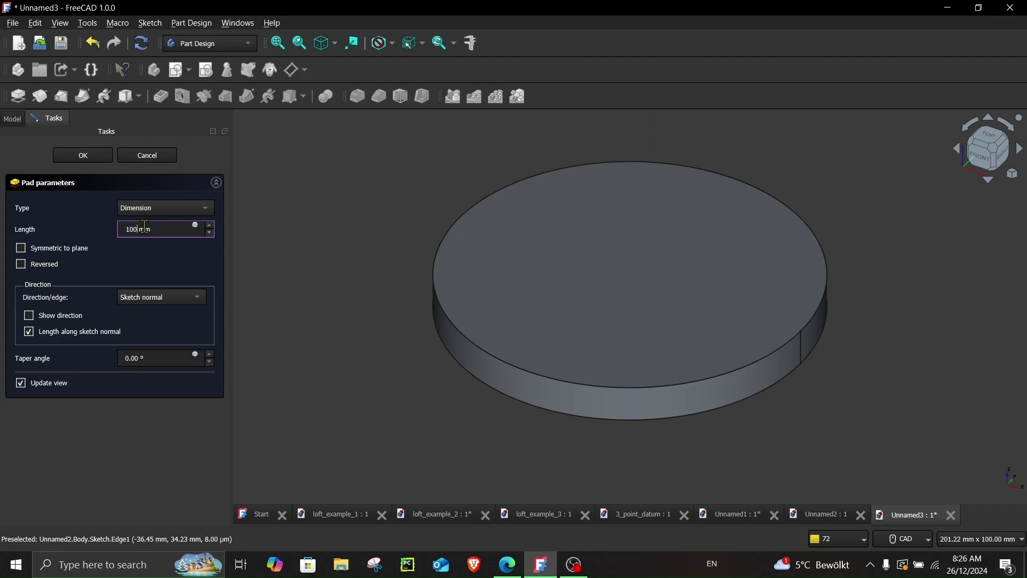
text(100)
key(Return)
scroll(496, 335, down, 5)
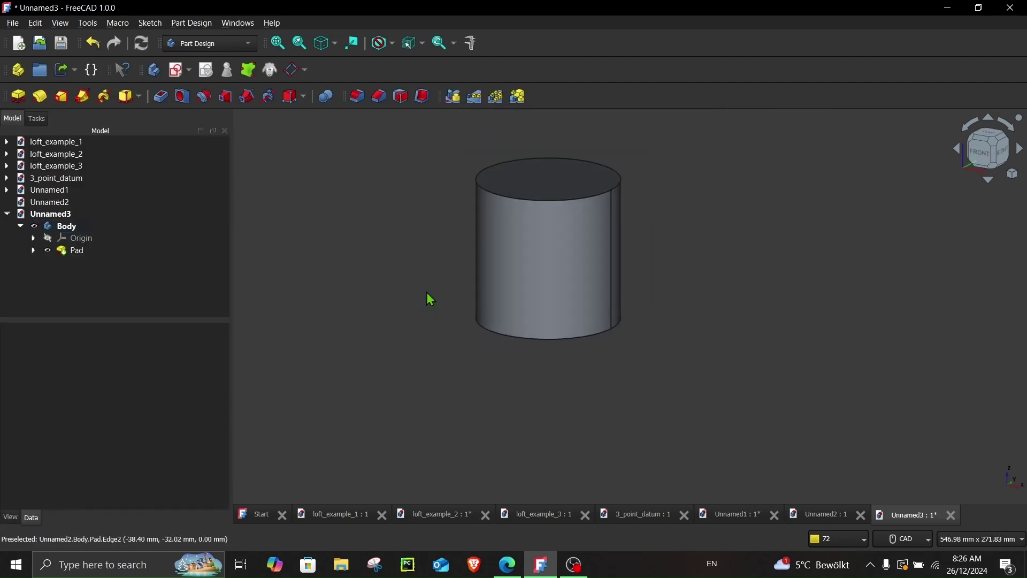
Try to create a datum plane between the cylinder's top and bottom faces using the Inertia 2-3 attachment mode
click(292, 70)
click(544, 262)
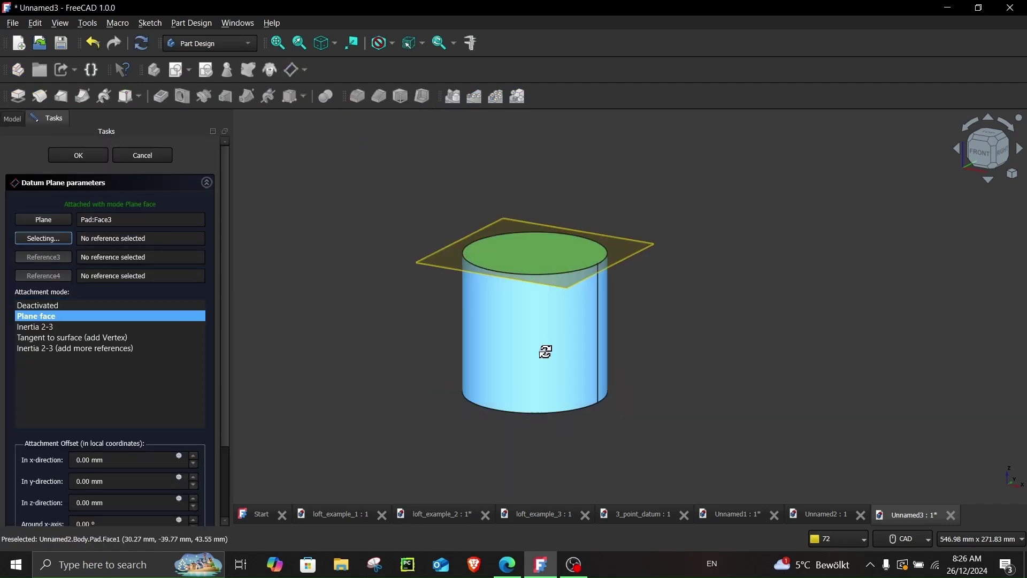
middle_drag(546, 348, 435, 420)
click(544, 442)
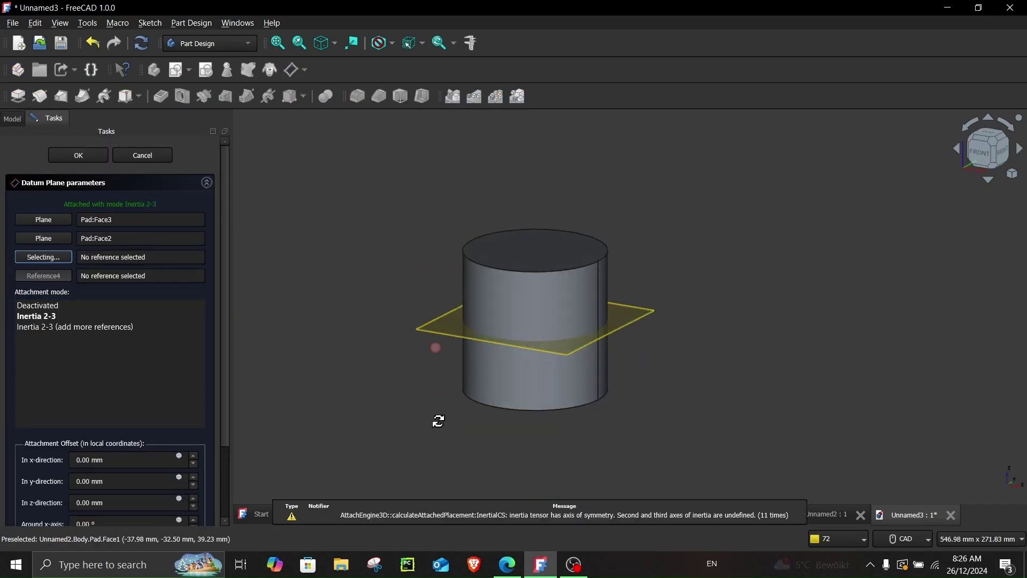
middle_drag(454, 373, 474, 354)
click(53, 319)
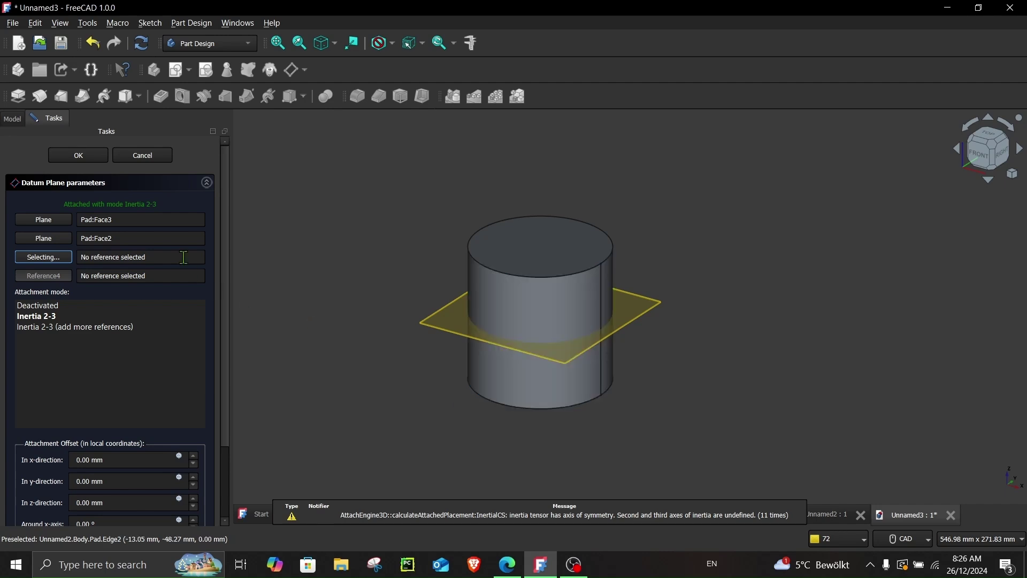
click(149, 157)
Sketch an origin-centred circle with an 80 mm diameter on the cylinder's top face and close the sketch
click(532, 261)
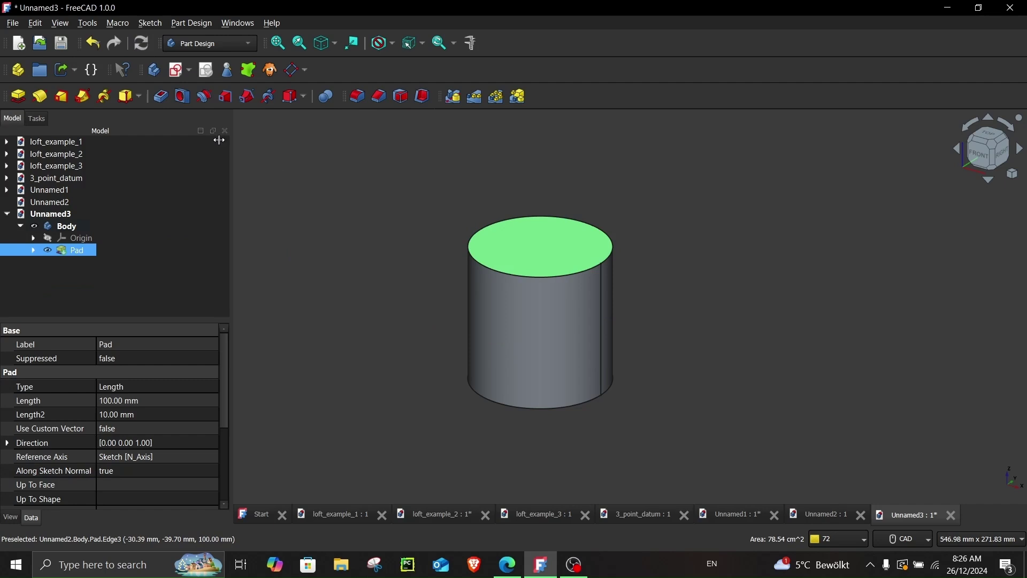
click(176, 70)
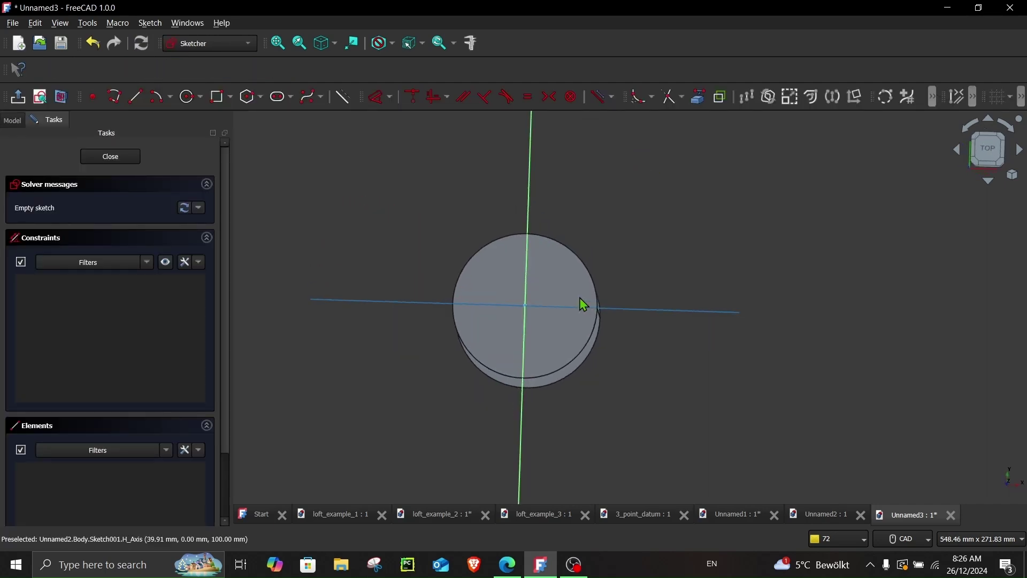
click(187, 97)
click(526, 311)
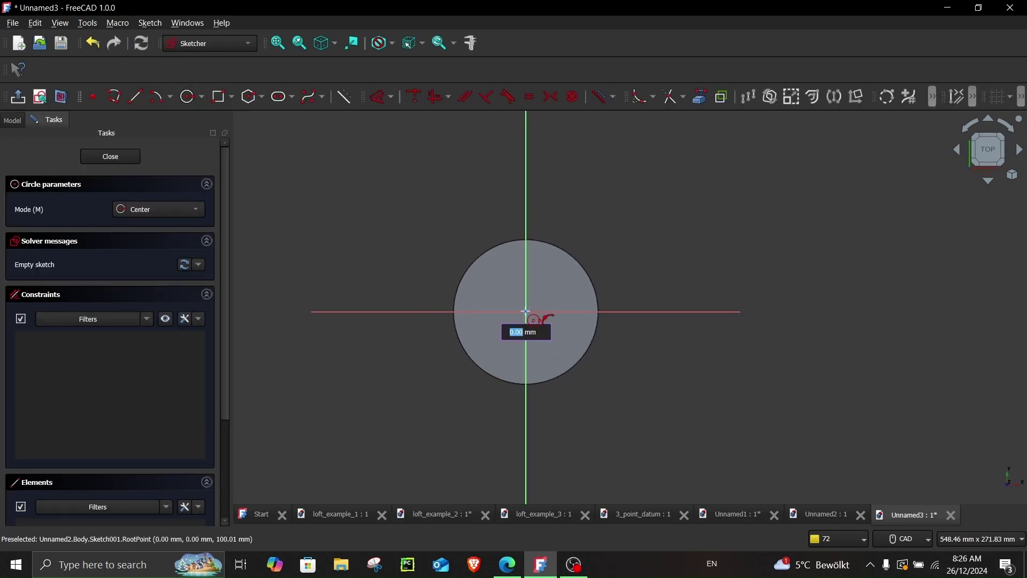
text(80)
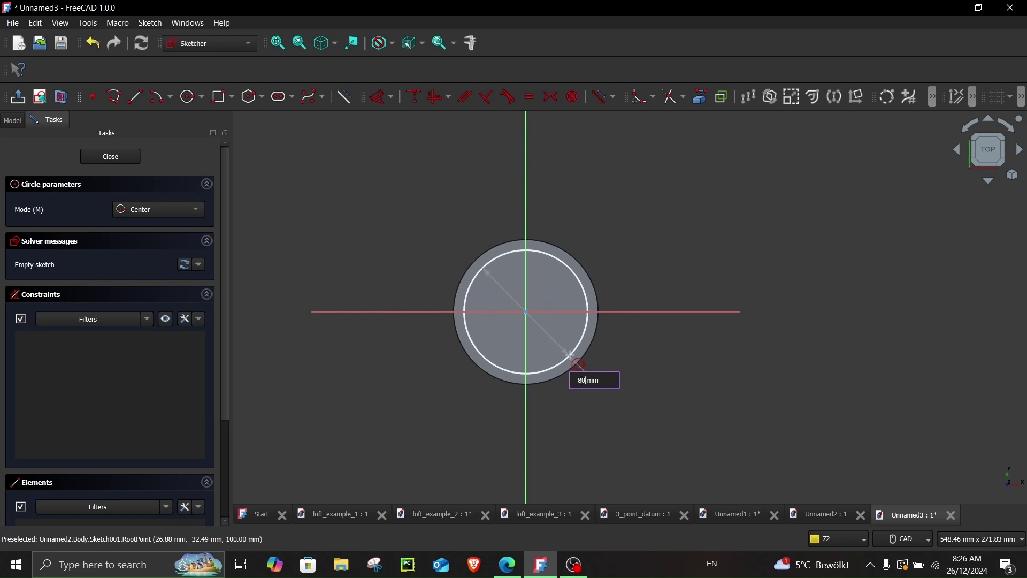
key(Return)
click(111, 158)
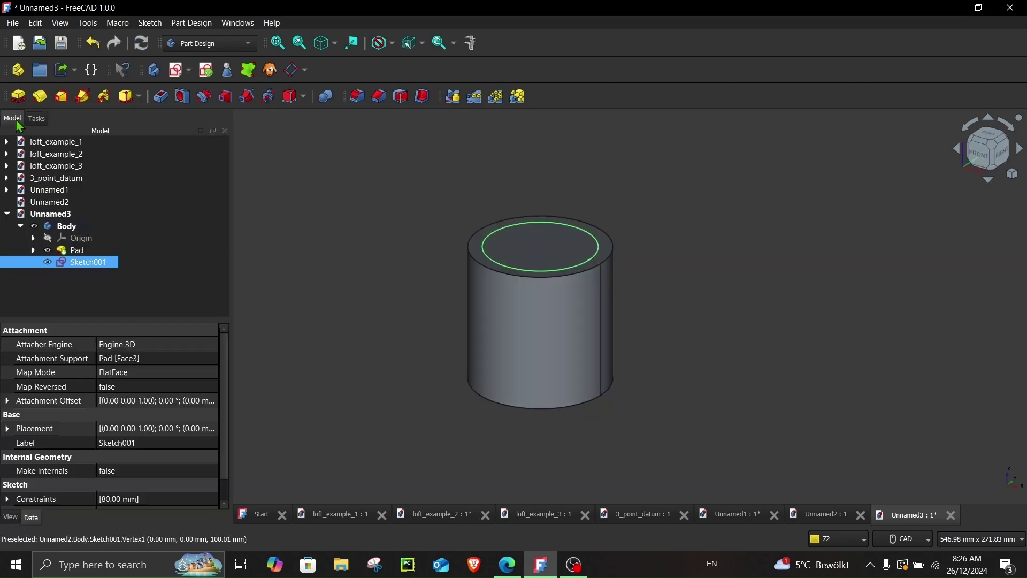
Pocket the inner circle deep into the cylinder, leaving a closed base, and make the pocketed solid semi-transparent
click(161, 96)
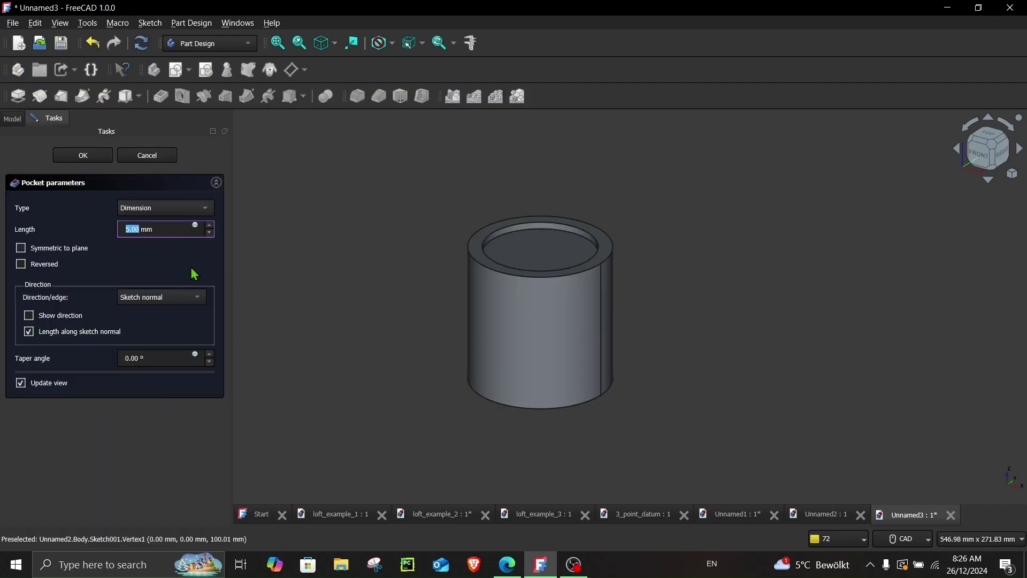
key(Return)
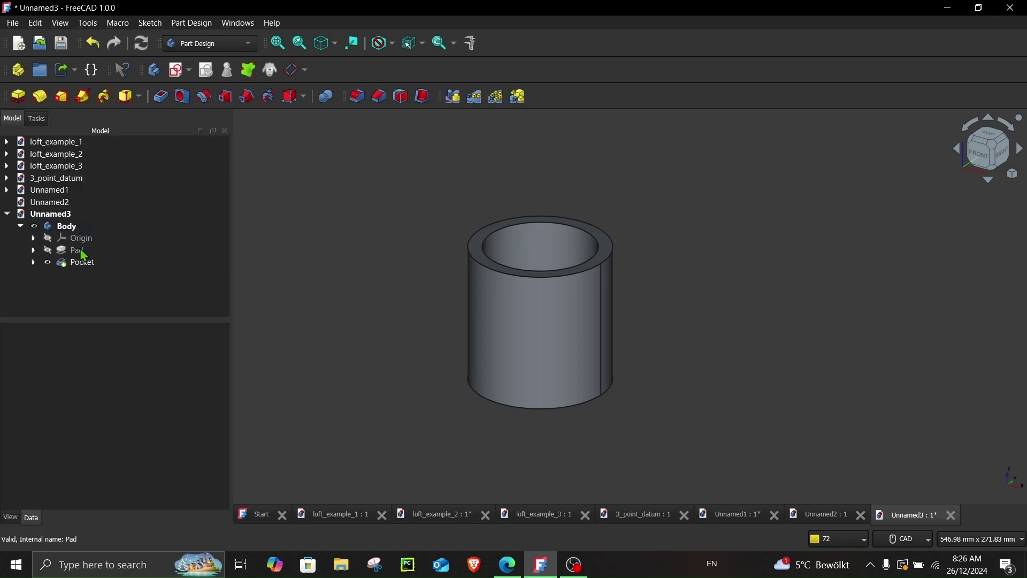
right_click(70, 262)
click(92, 252)
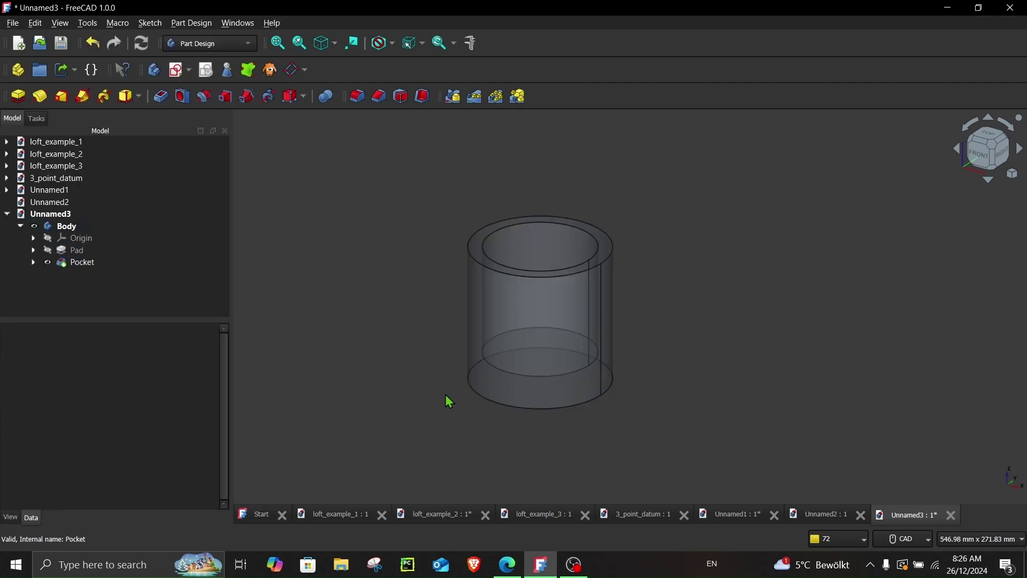
middle_drag(443, 410, 550, 385)
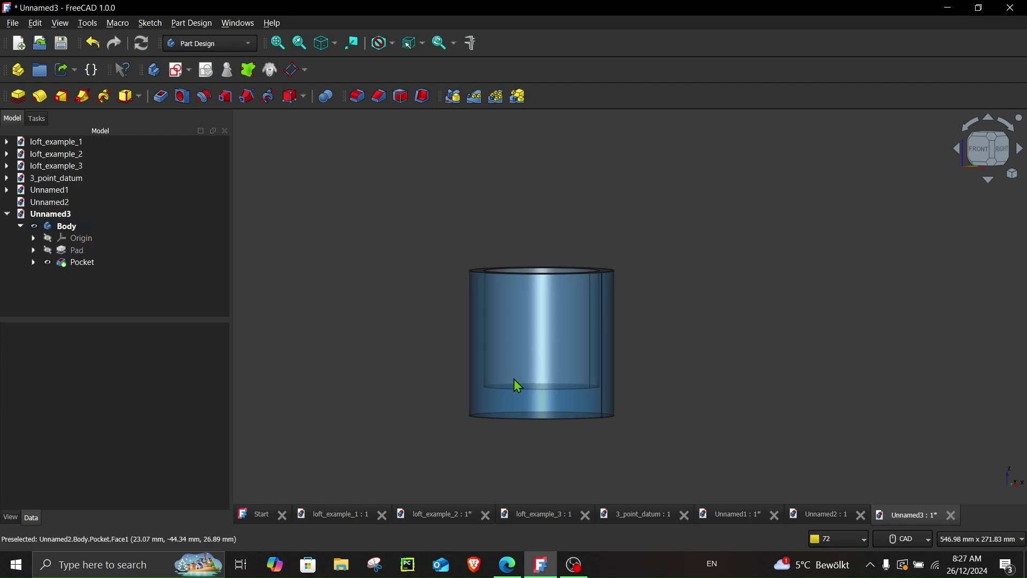
Create a datum plane and reference the pocketed cylinder's top rim face and bottom face, attached with Inertia 2-3 mode
click(289, 72)
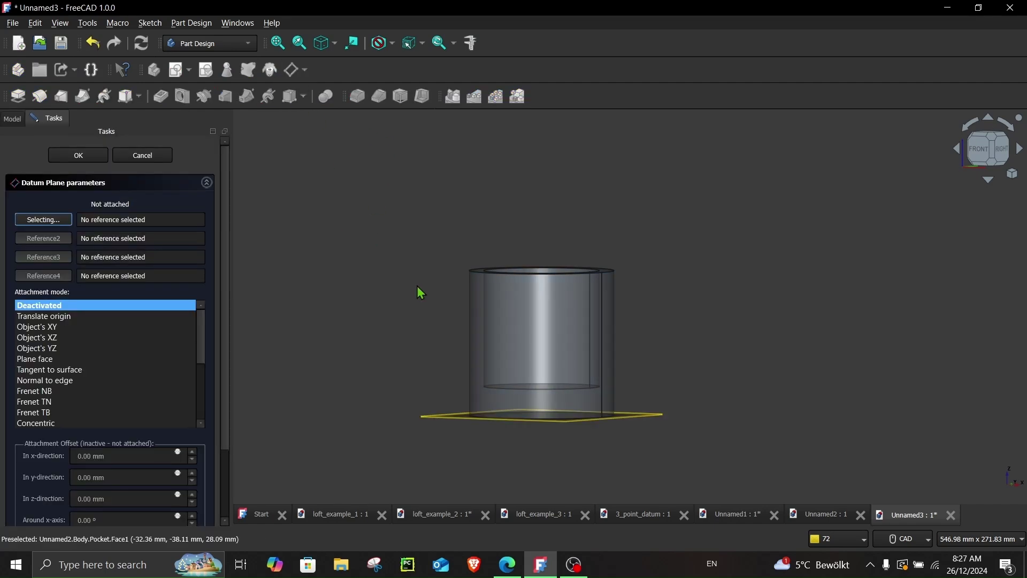
middle_drag(421, 292, 527, 287)
scroll(482, 204, up, 2)
click(476, 203)
scroll(518, 262, up, 3)
click(554, 412)
scroll(553, 412, down, 3)
middle_drag(553, 410, 537, 382)
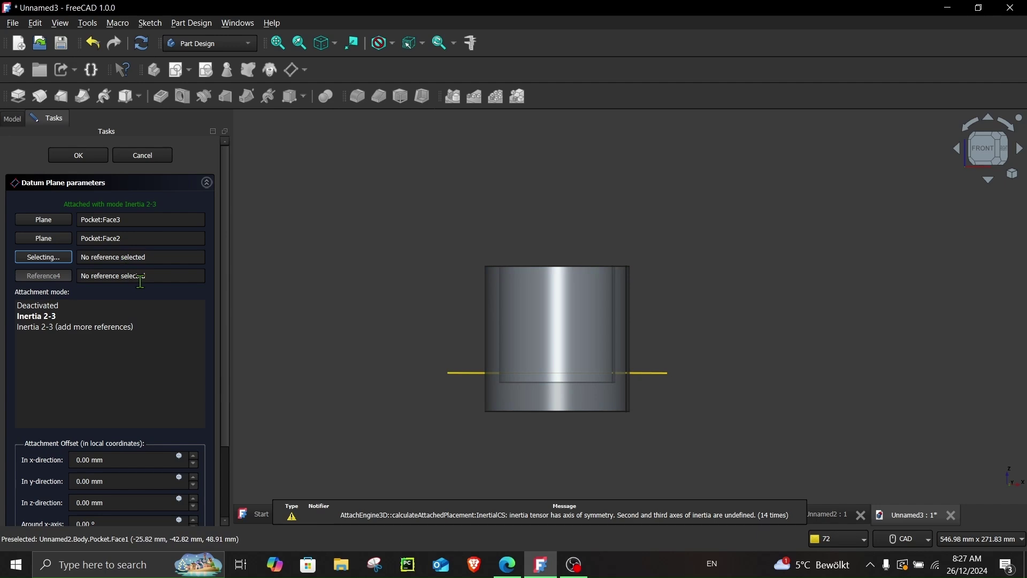
Clear both face references and attach the datum plane to only the cylinder's bottom face with the Plane face mode
triple_click(128, 239)
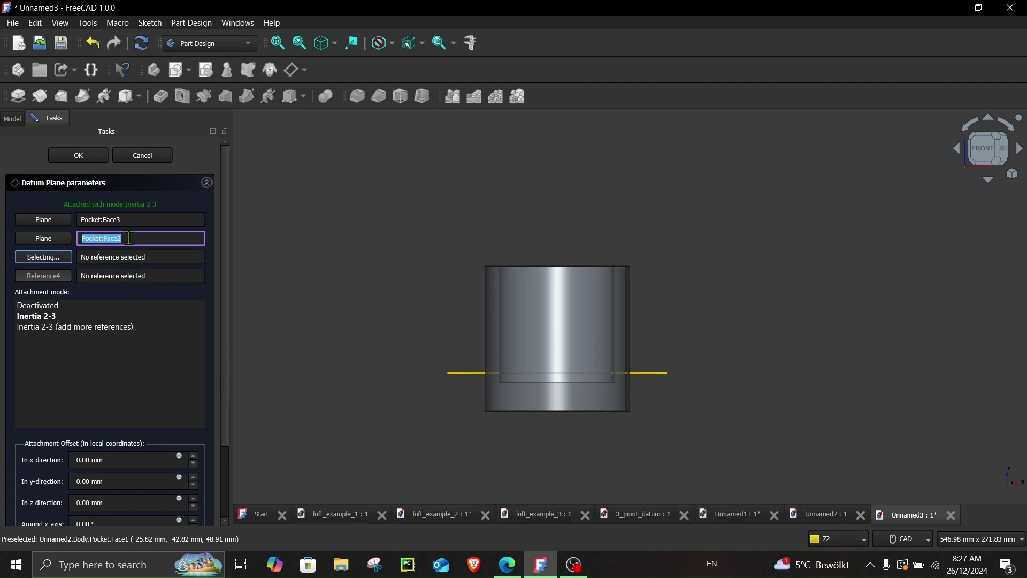
key(BackSpace)
triple_click(128, 220)
key(BackSpace)
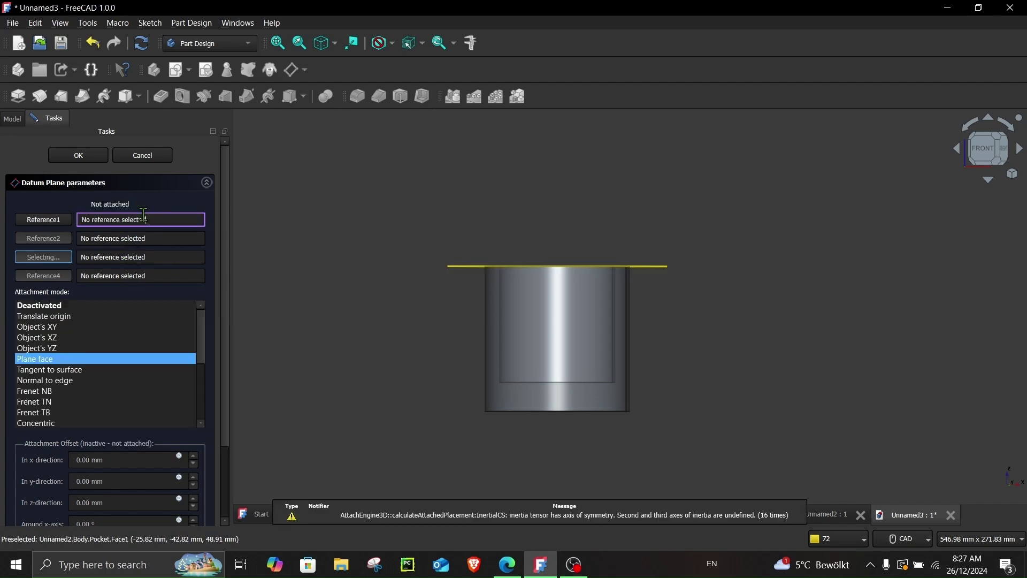
middle_drag(377, 387, 567, 425)
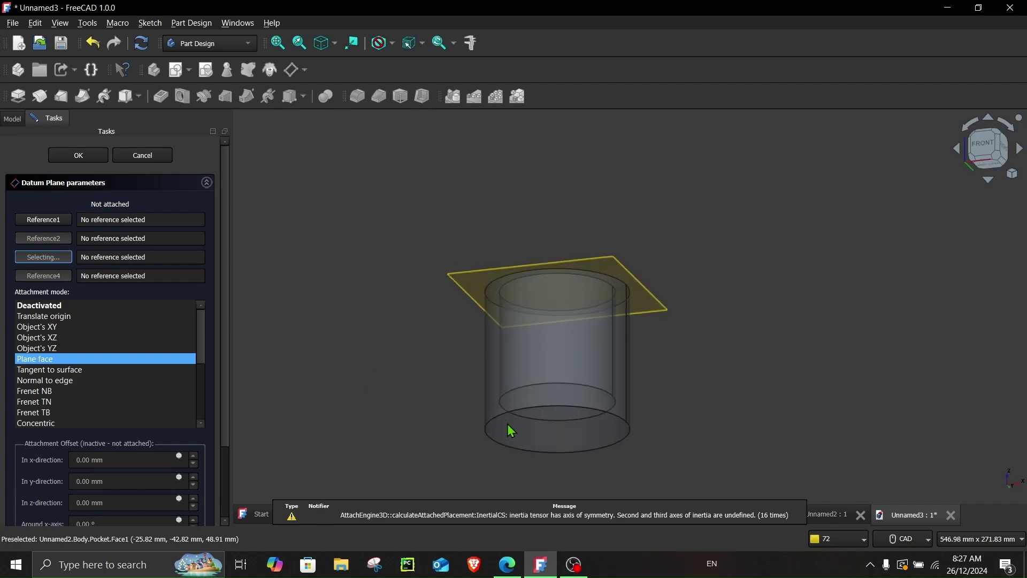
click(585, 448)
middle_drag(422, 334, 425, 361)
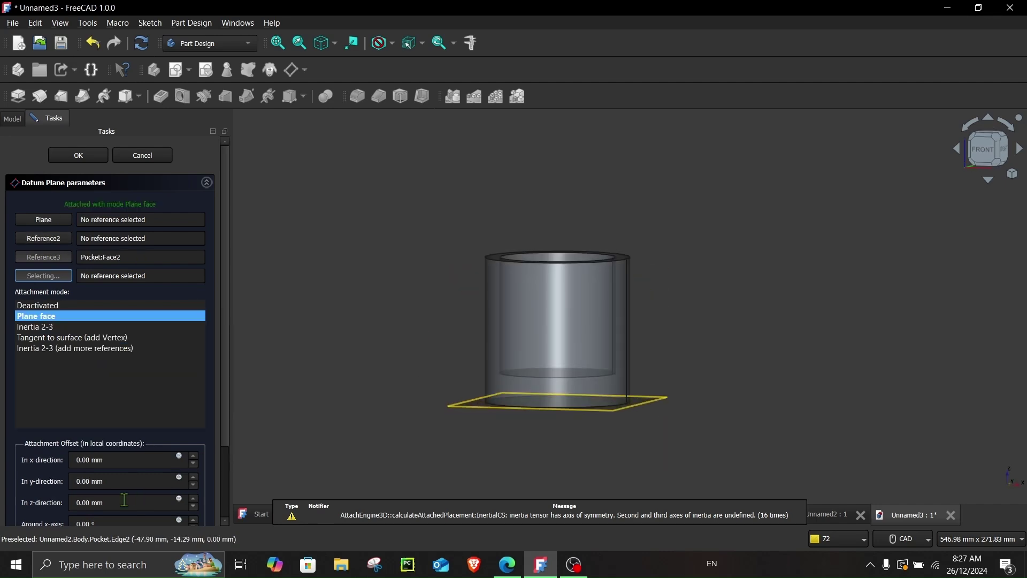
Try a -5 mm z-direction offset, flip the datum plane's sides and set the z-direction offset to 50 mm
scroll(122, 503, down, 5)
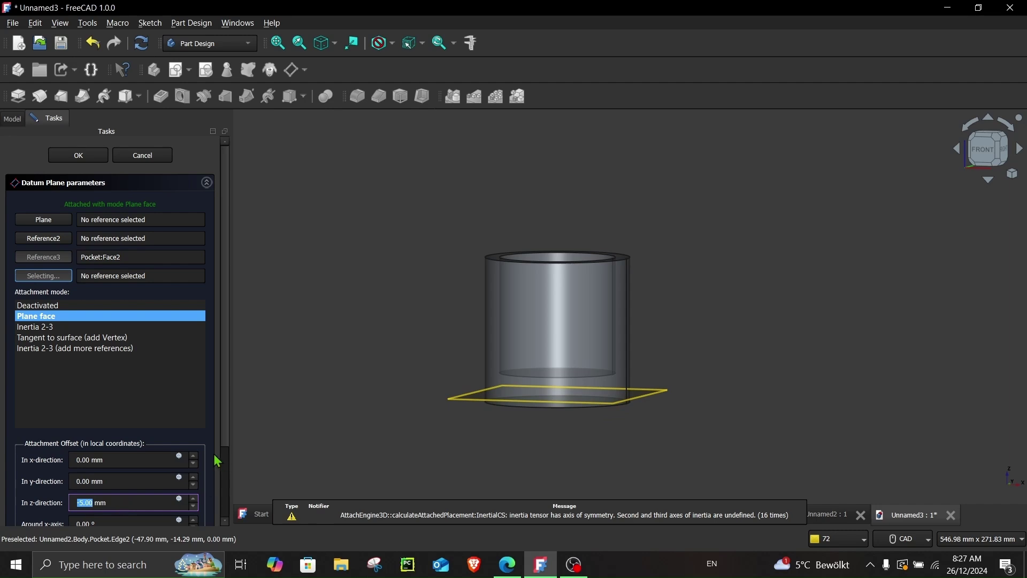
scroll(227, 430, down, 3)
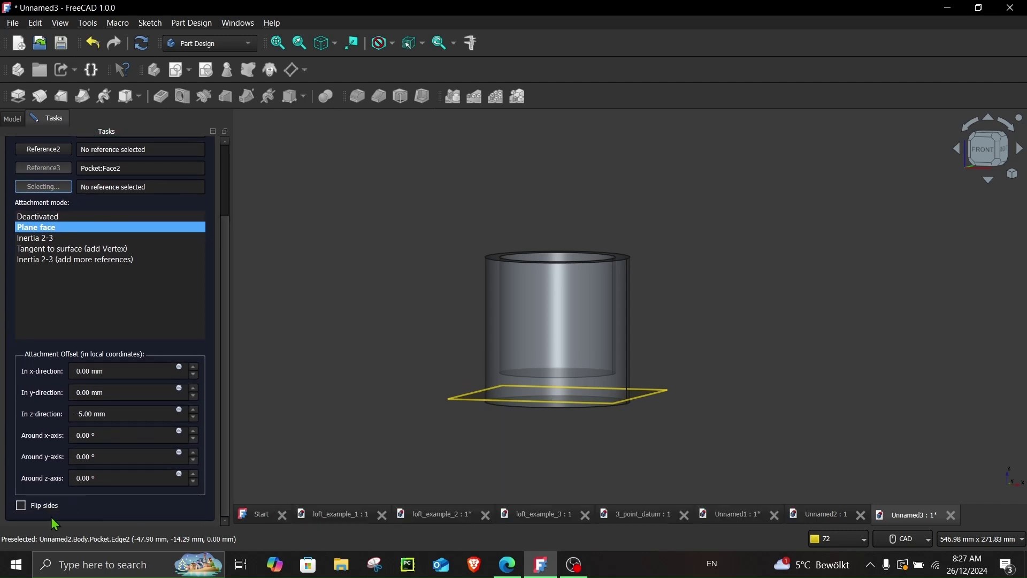
click(47, 506)
double_click(130, 417)
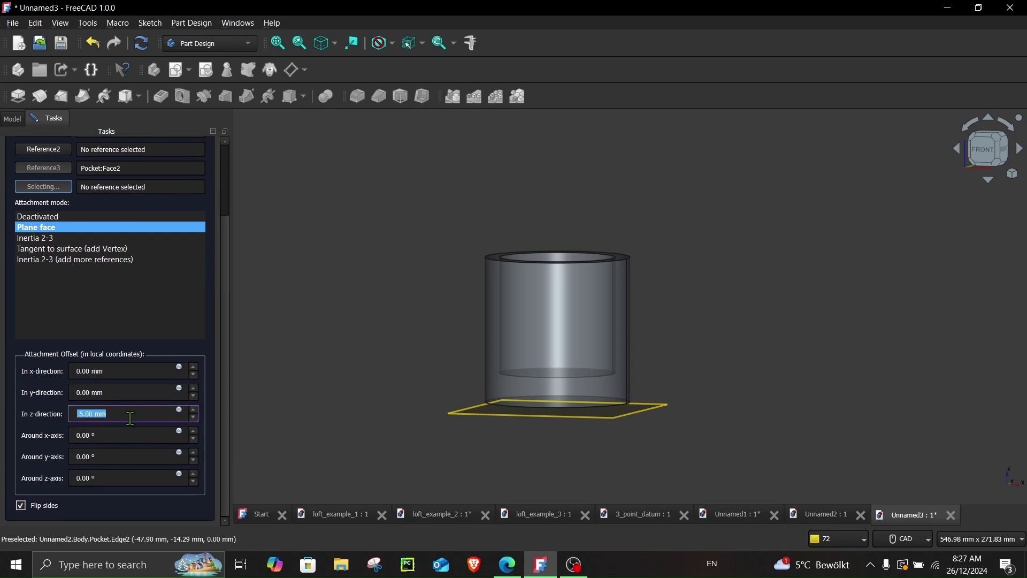
text(50)
click(130, 394)
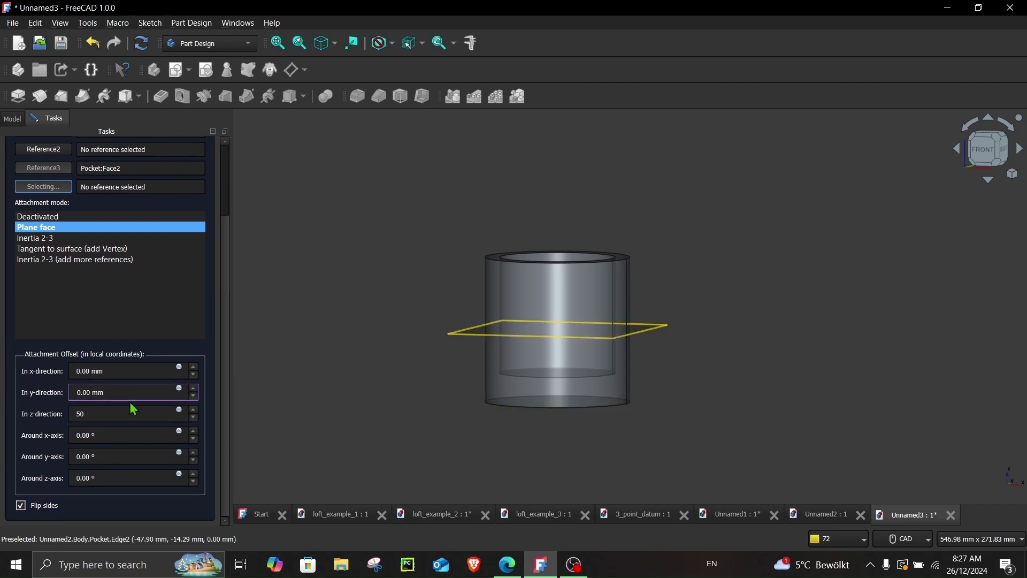
Replace the z-direction offset with the expression Pad.Length/2mm and accept the datum plane
click(126, 421)
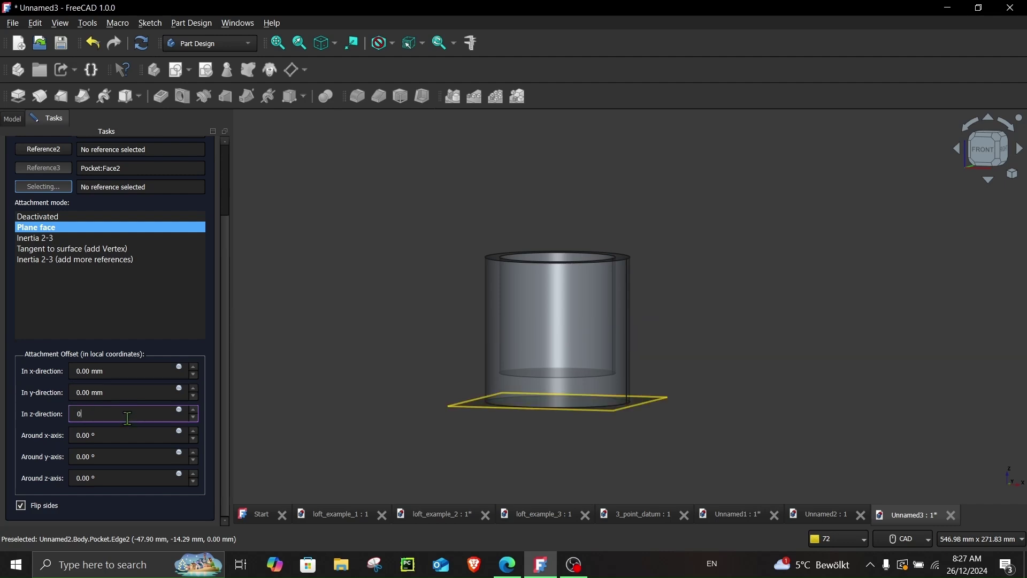
click(180, 410)
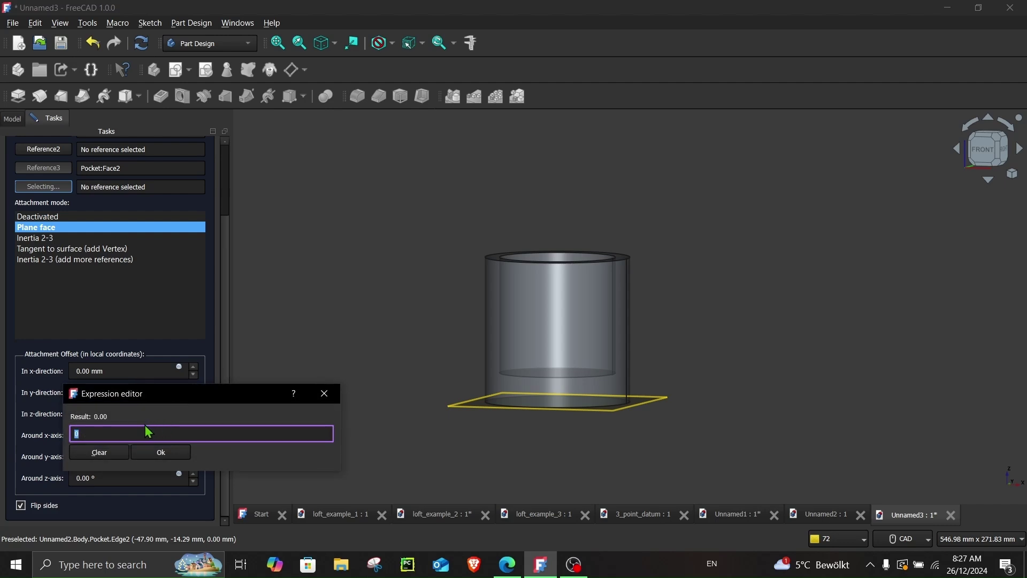
text(Pad.l)
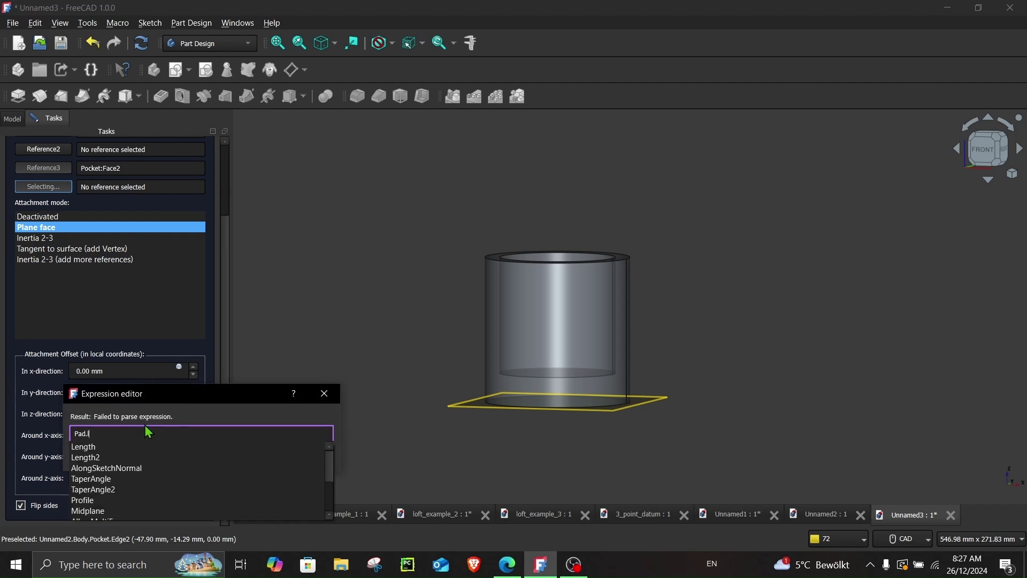
text(en)
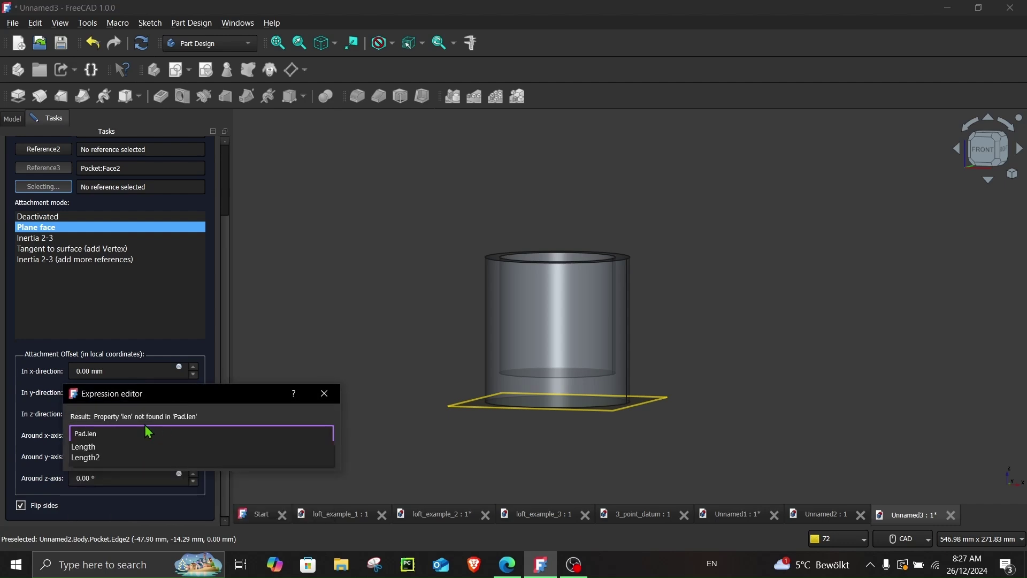
click(99, 446)
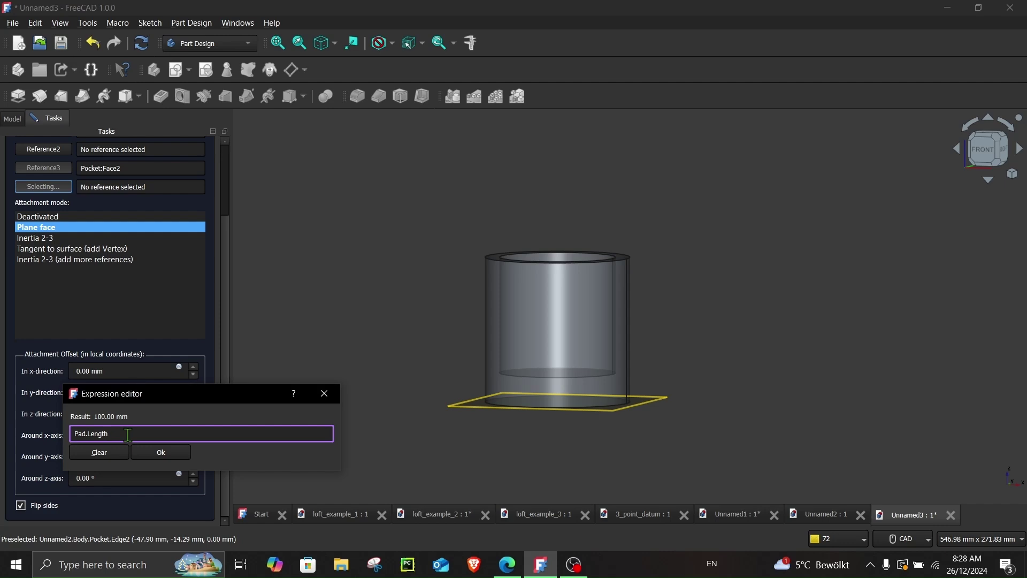
text(/2)
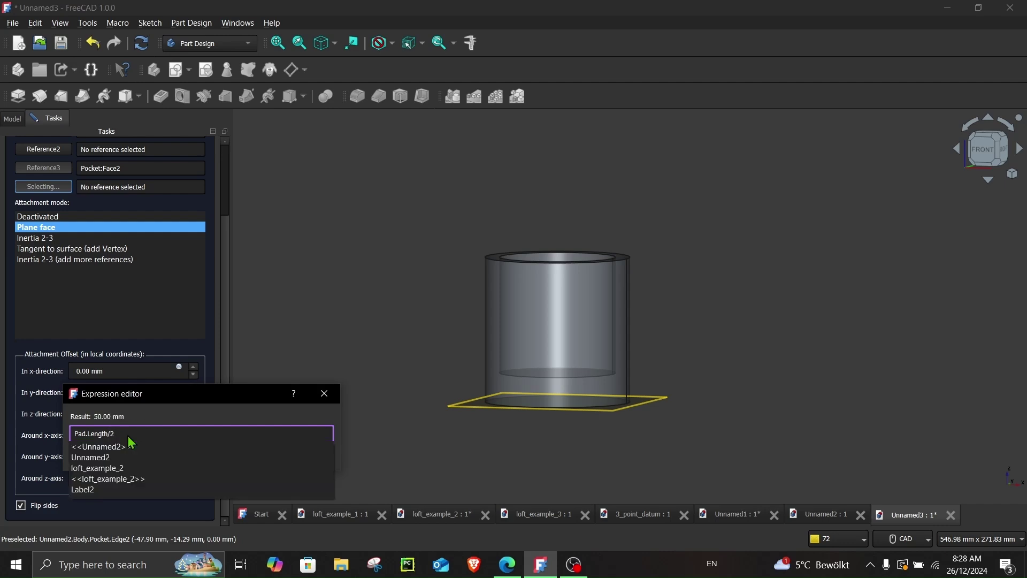
text(mm)
click(151, 451)
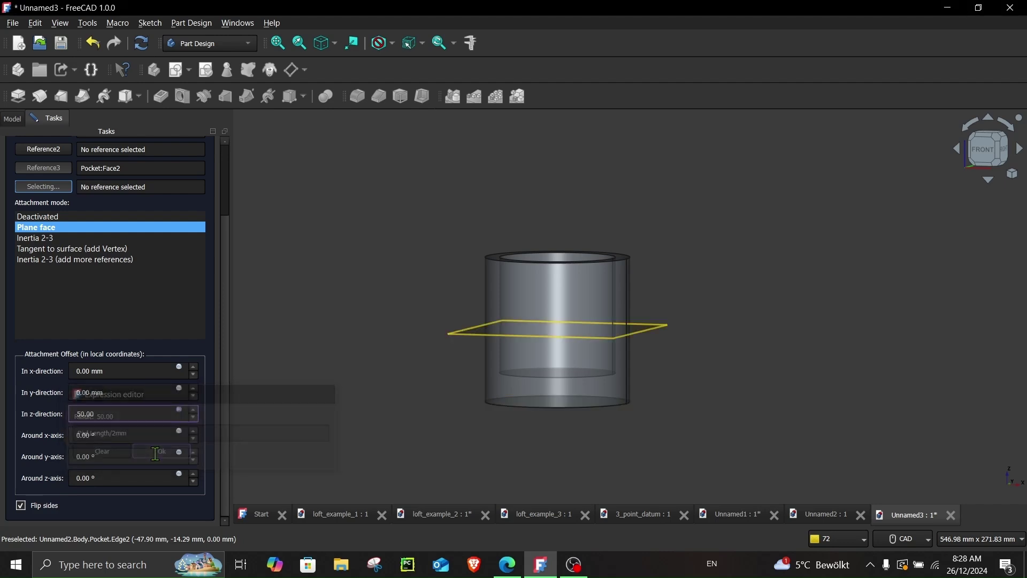
middle_drag(473, 399, 535, 341)
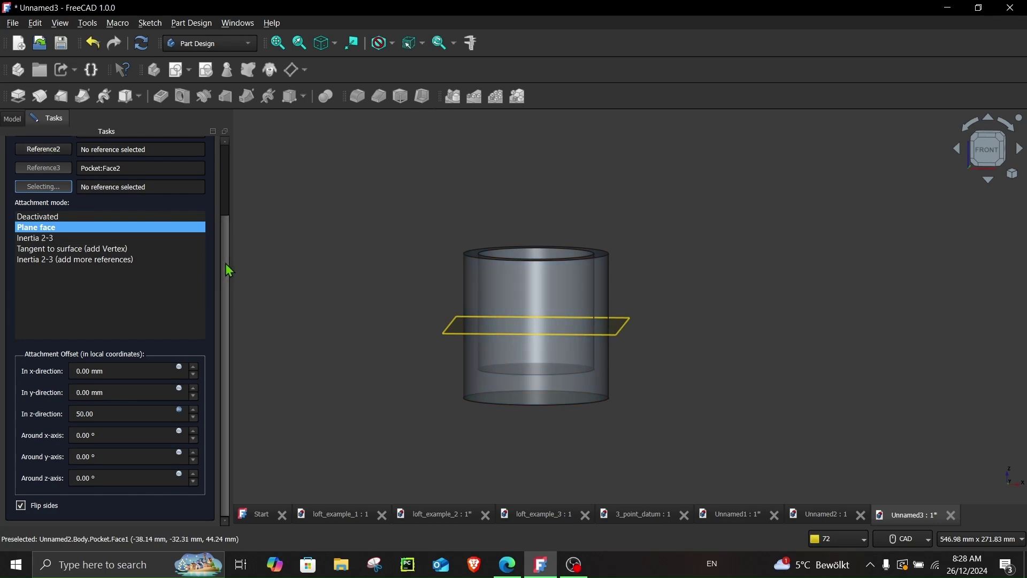
scroll(226, 264, up, 3)
click(81, 156)
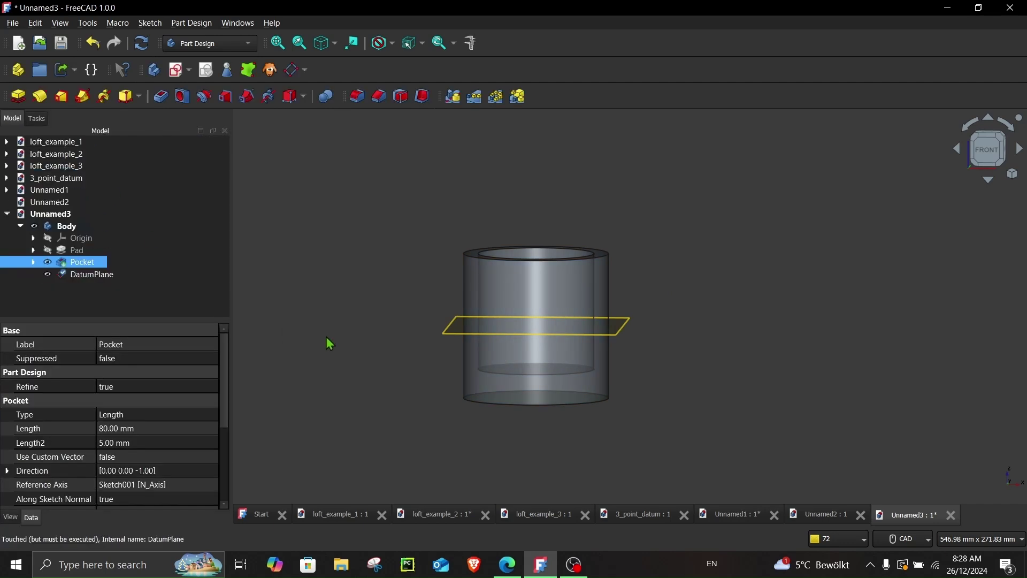
Change the pad's length to 50 mm and look at the solid and datum plane from the front
right_click(79, 250)
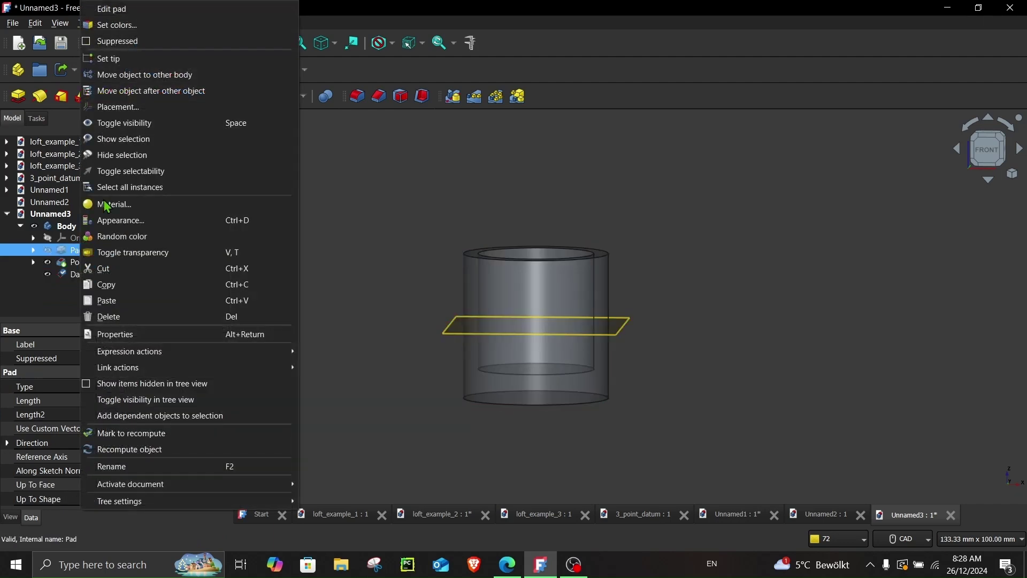
click(172, 10)
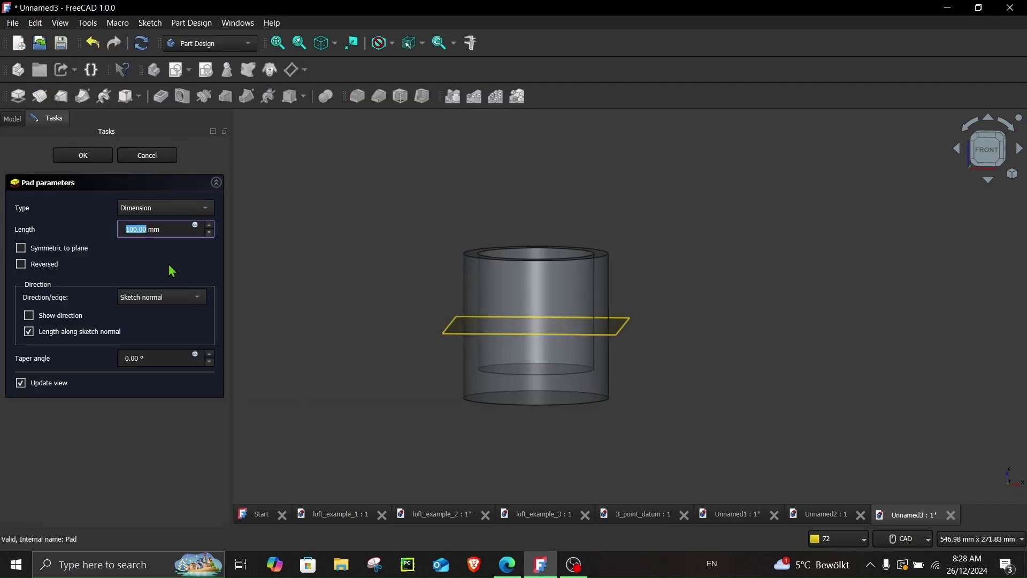
text(50)
key(Return)
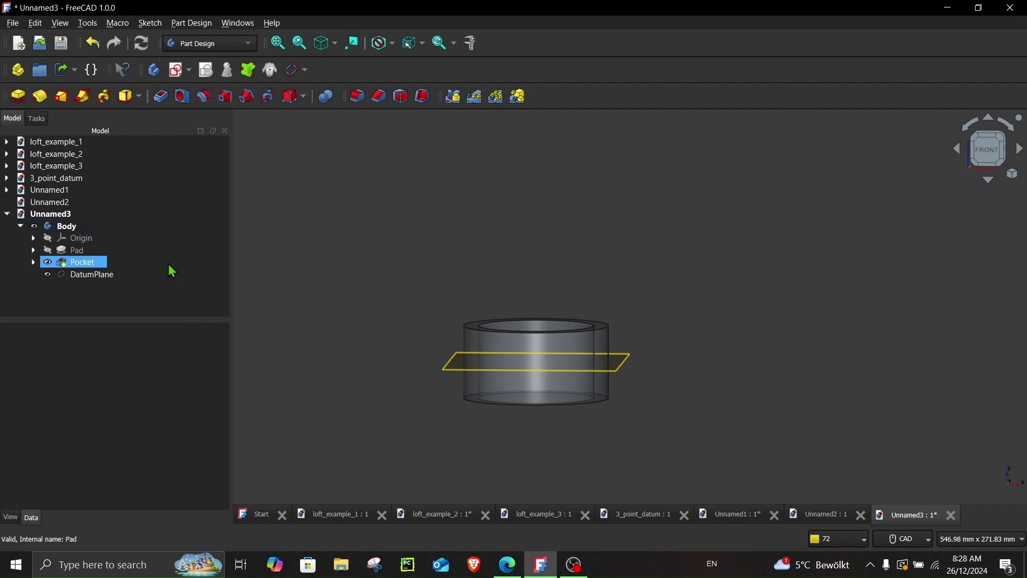
click(168, 264)
key(1)
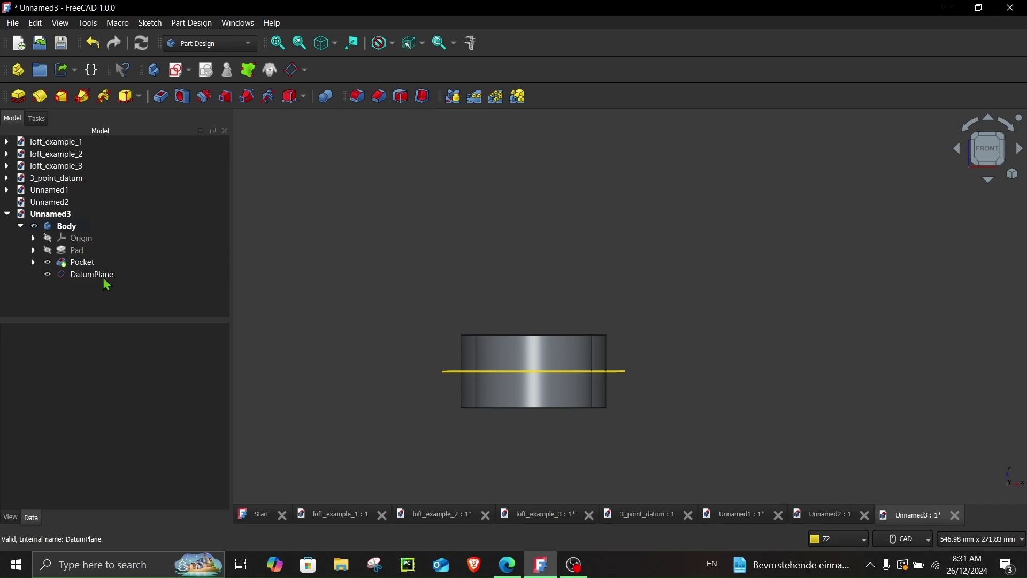
Try a 52 mm z-direction offset for the datum plane by editing its Pad.Length expression, and cancel the edit
right_click(102, 276)
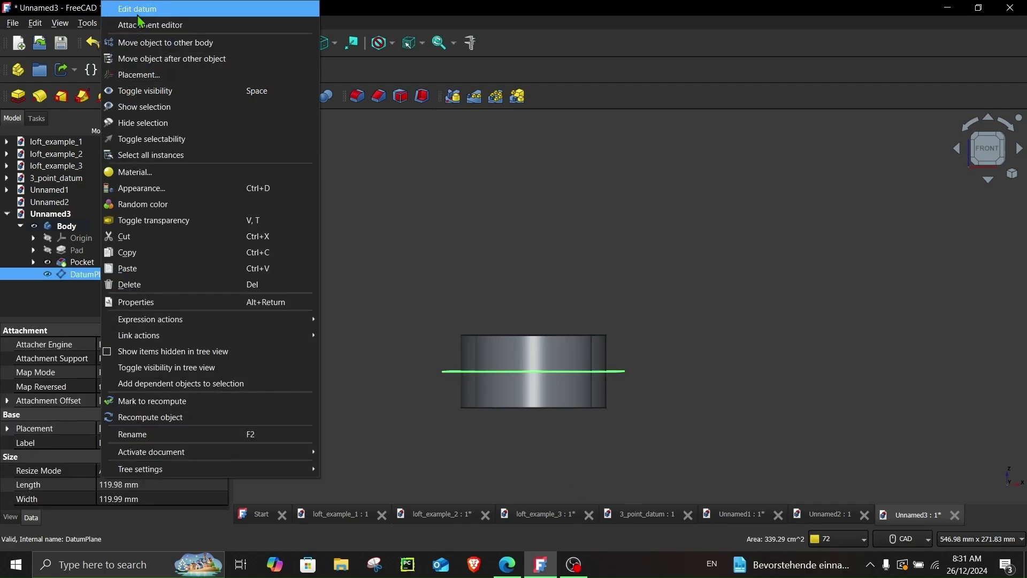
click(160, 7)
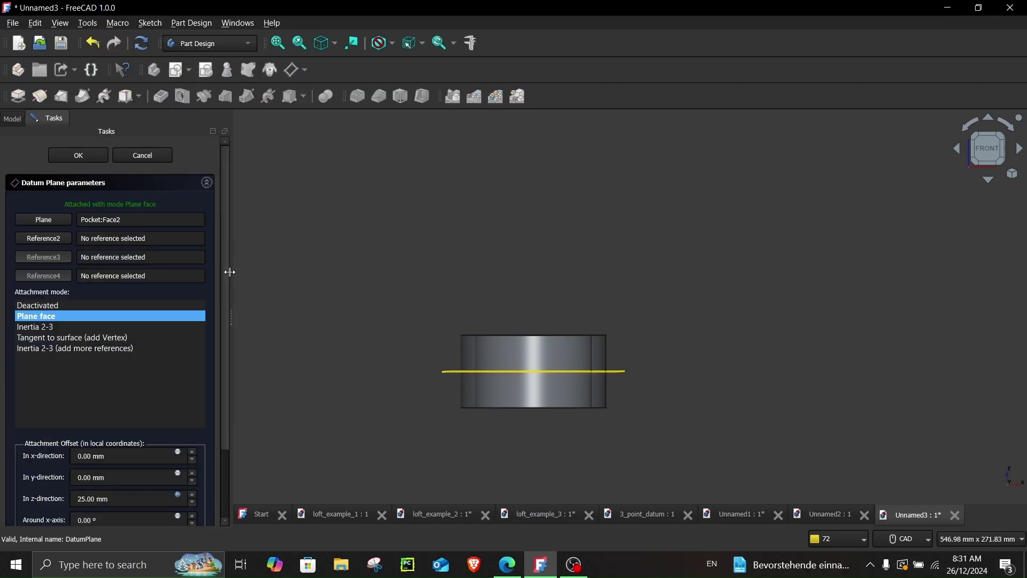
scroll(226, 319, down, 3)
click(178, 411)
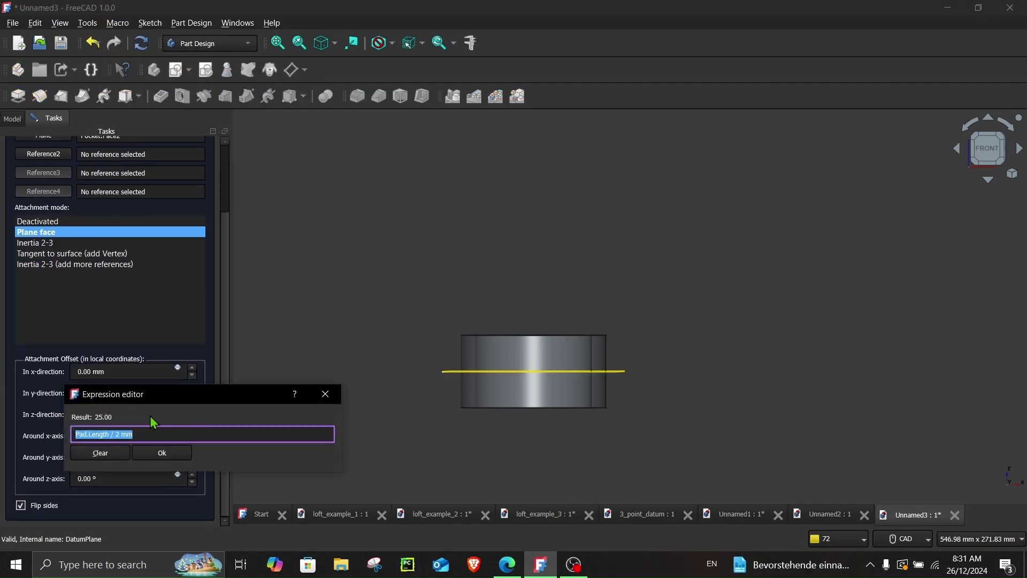
click(125, 434)
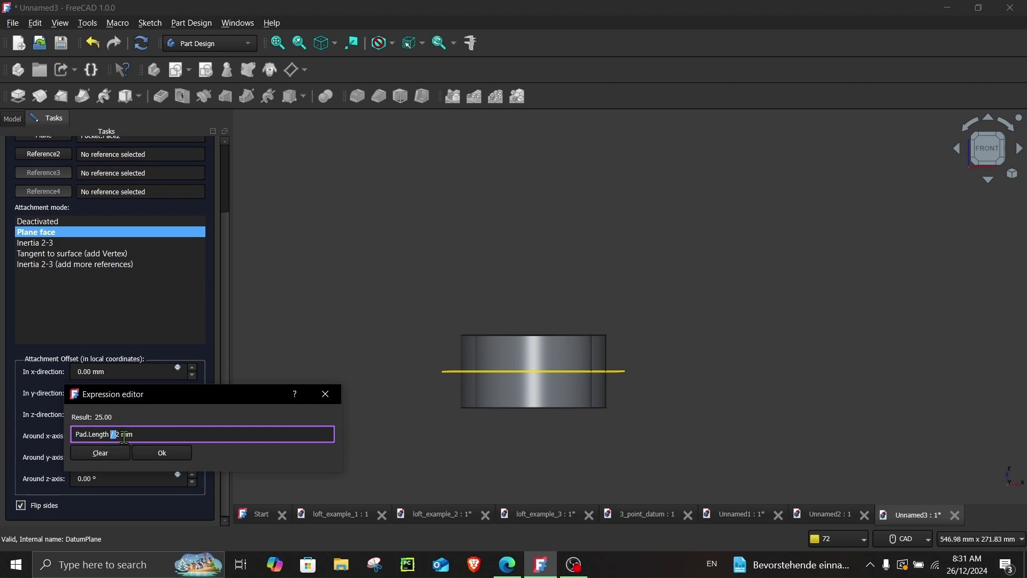
click(155, 453)
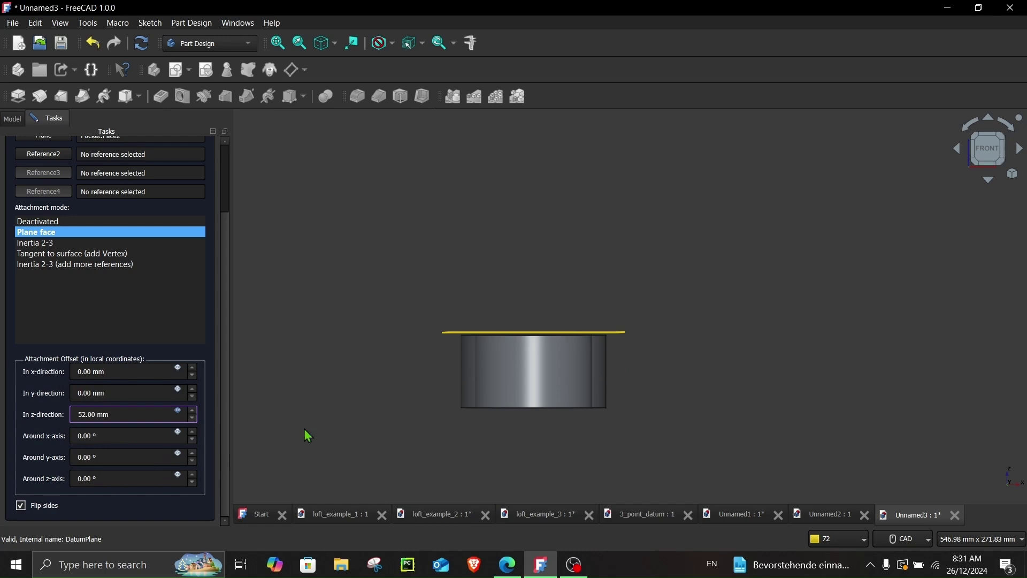
drag(224, 412, 220, 313)
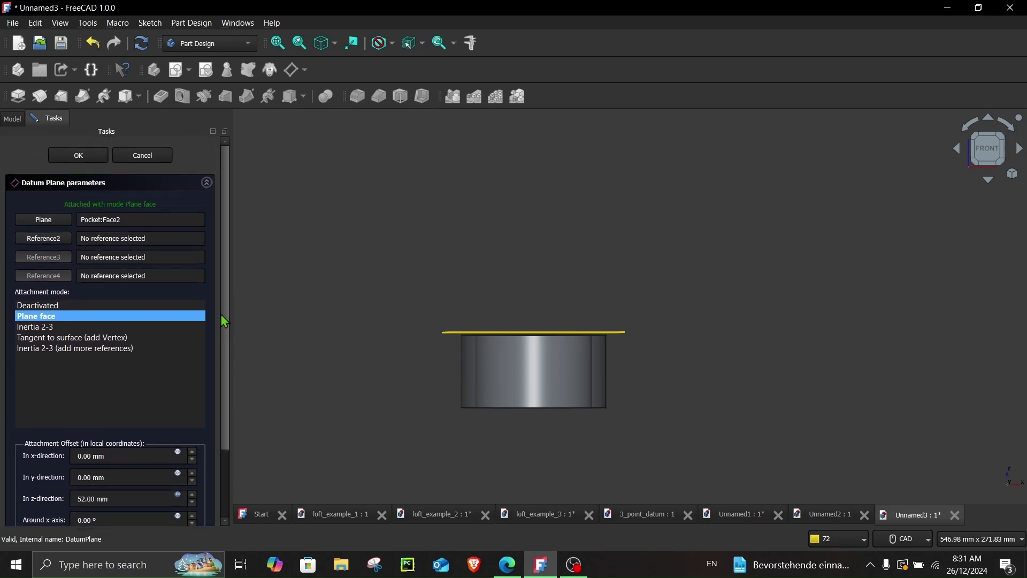
click(145, 159)
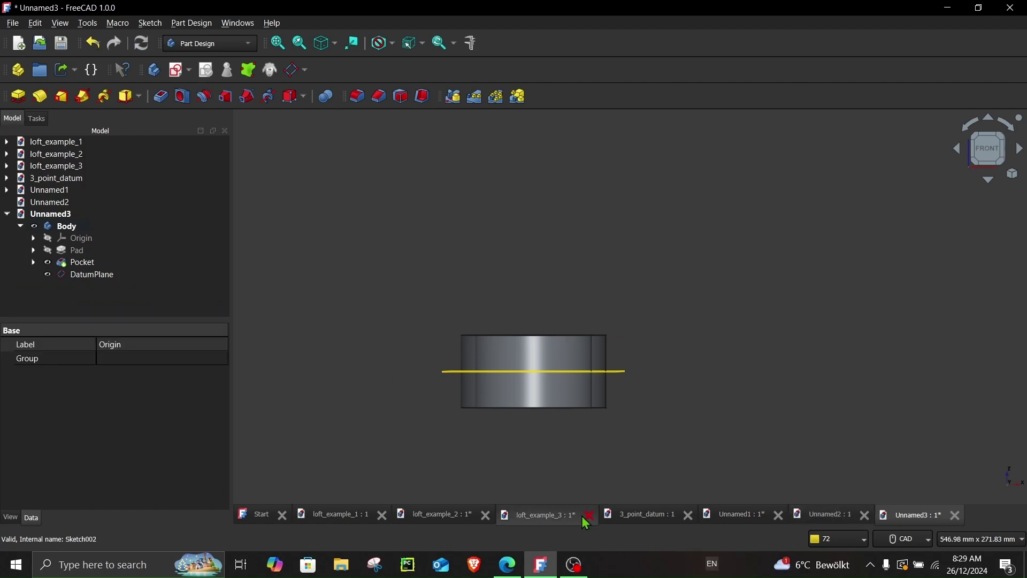
Show the origin planes in loft_example_3 to examine the loft's sketch positions, and view the 3_point_datum model
click(561, 514)
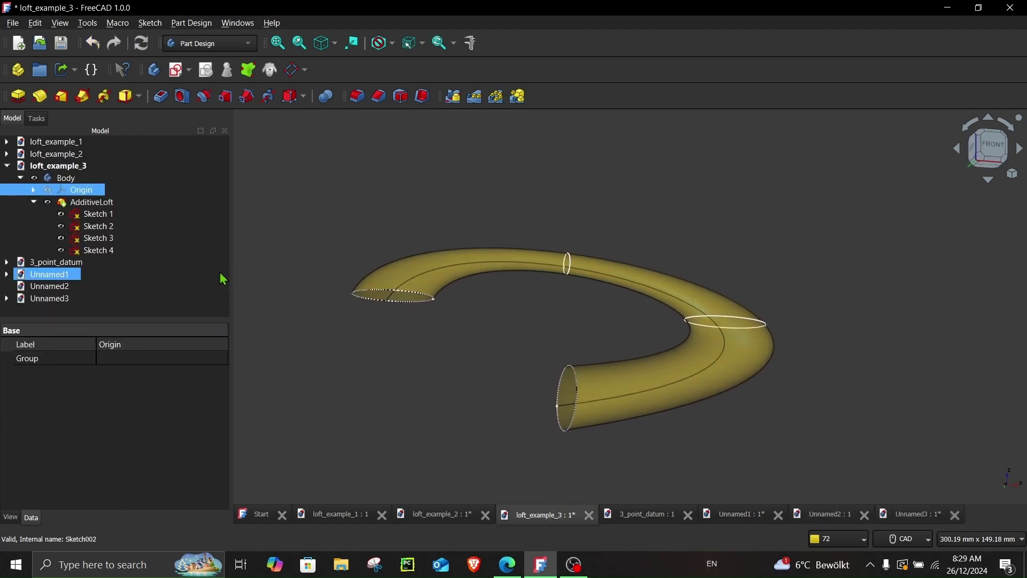
click(48, 189)
mouse_move(407, 316)
middle_down()
mouse_move(543, 362)
mouse_move(614, 403)
mouse_move(527, 390)
mouse_move(509, 364)
mouse_move(488, 392)
mouse_move(583, 369)
mouse_move(555, 363)
mouse_move(537, 374)
mouse_move(582, 337)
mouse_move(606, 367)
mouse_move(537, 394)
mouse_move(452, 369)
mouse_move(583, 367)
middle_up()
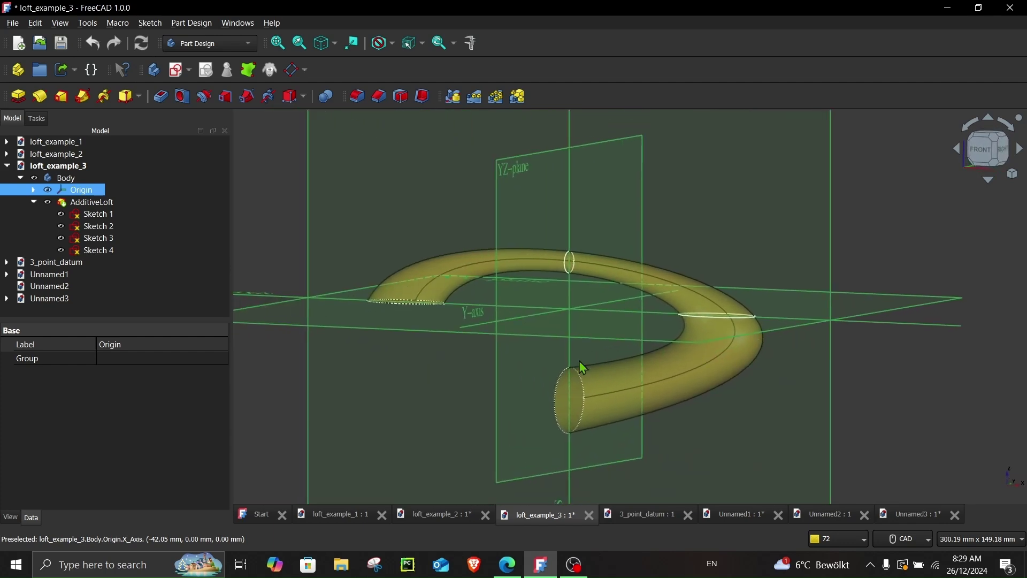
click(644, 517)
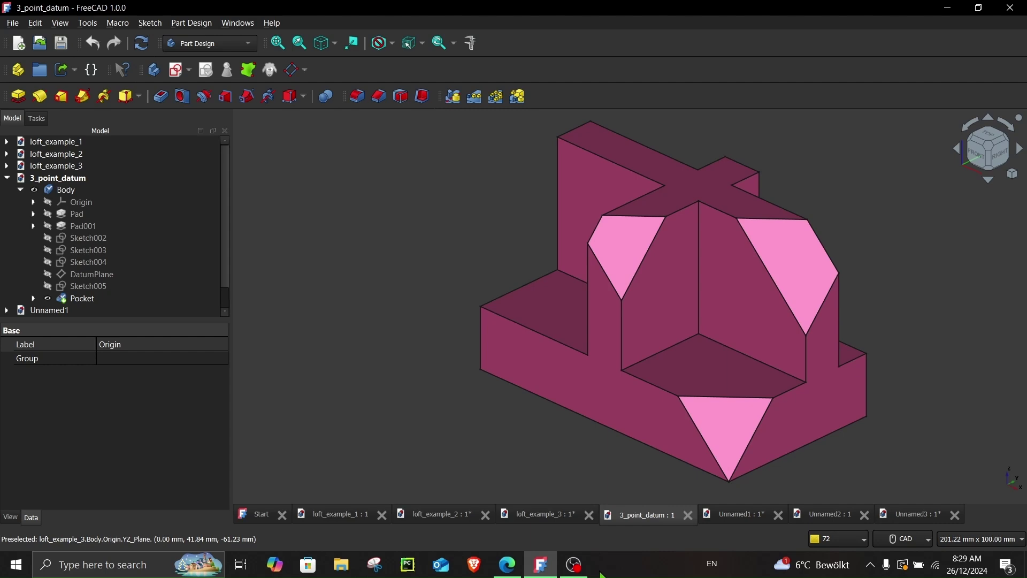
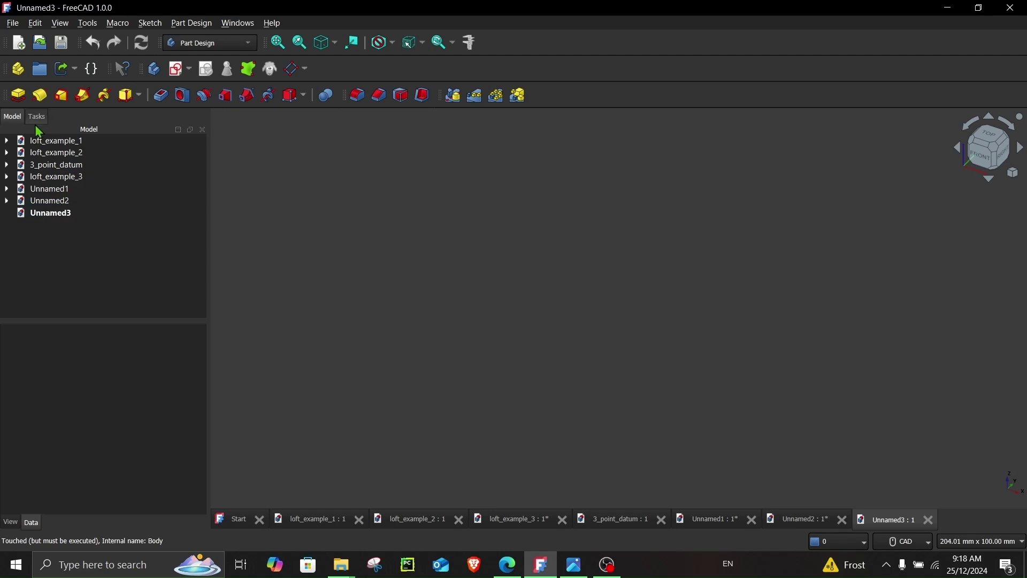
Start a sketch on the XY plane of the new document, consulting the 3point_datum.JPG drawing for the base dimensions
click(36, 119)
click(48, 175)
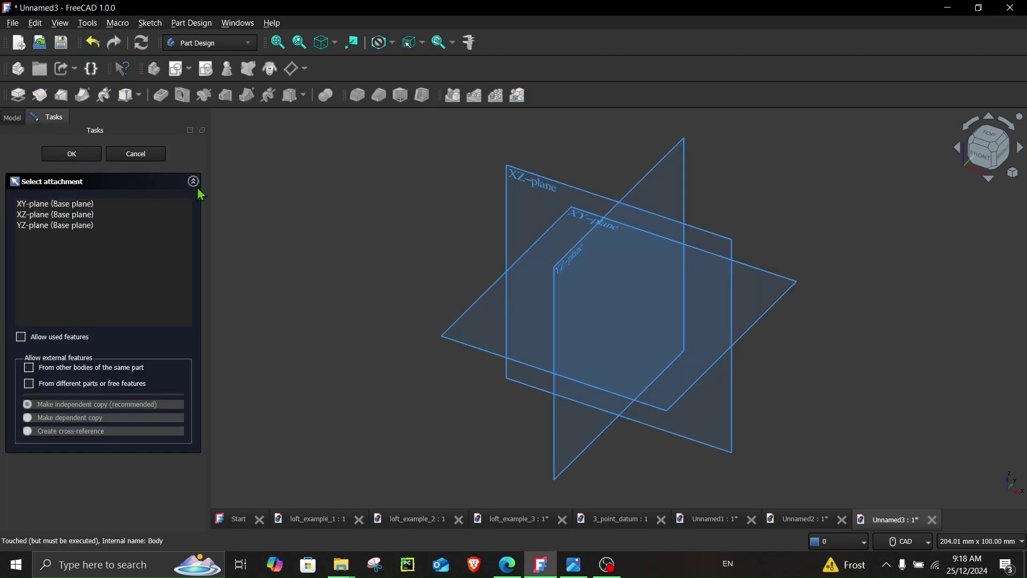
click(574, 564)
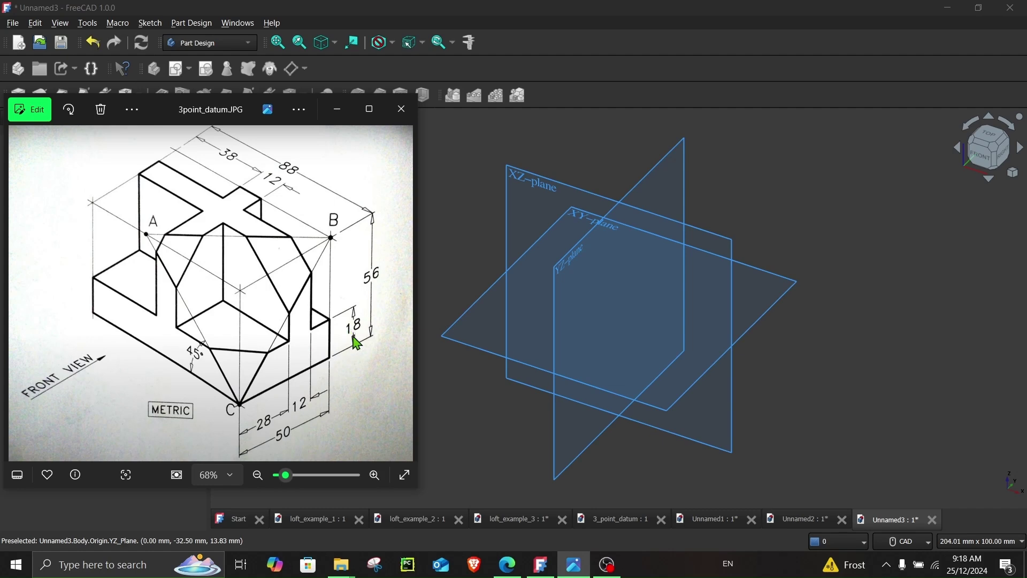
click(480, 383)
click(464, 336)
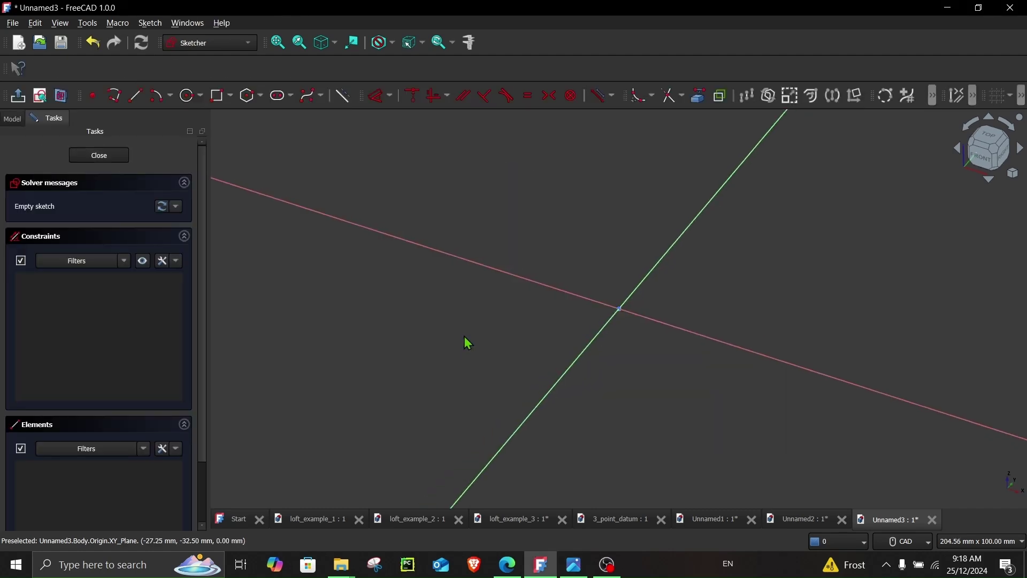
Draw an 88 by 50 mm rectangle centred on the origin and close the sketch
click(231, 96)
click(225, 129)
click(619, 309)
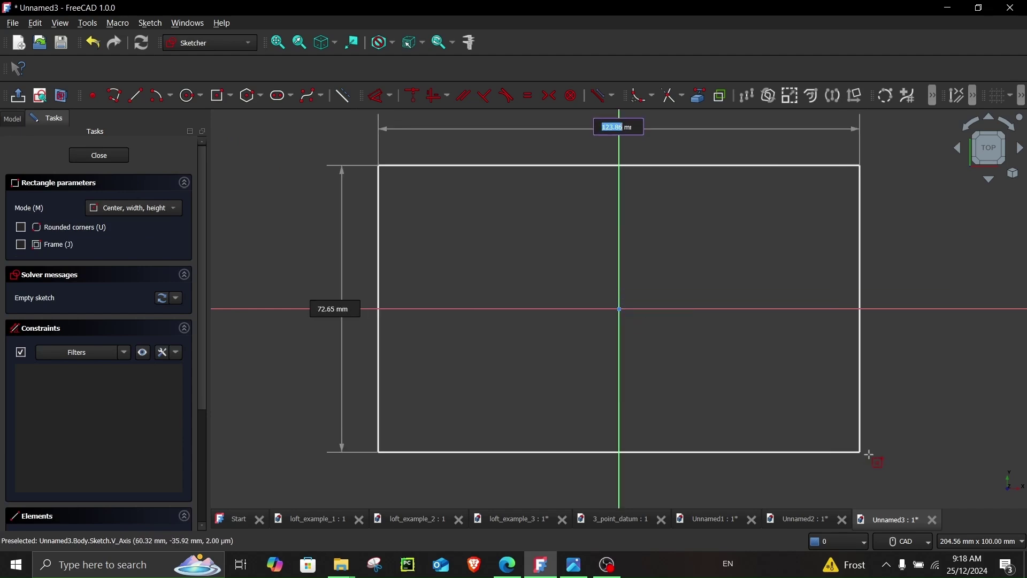
key(Tab)
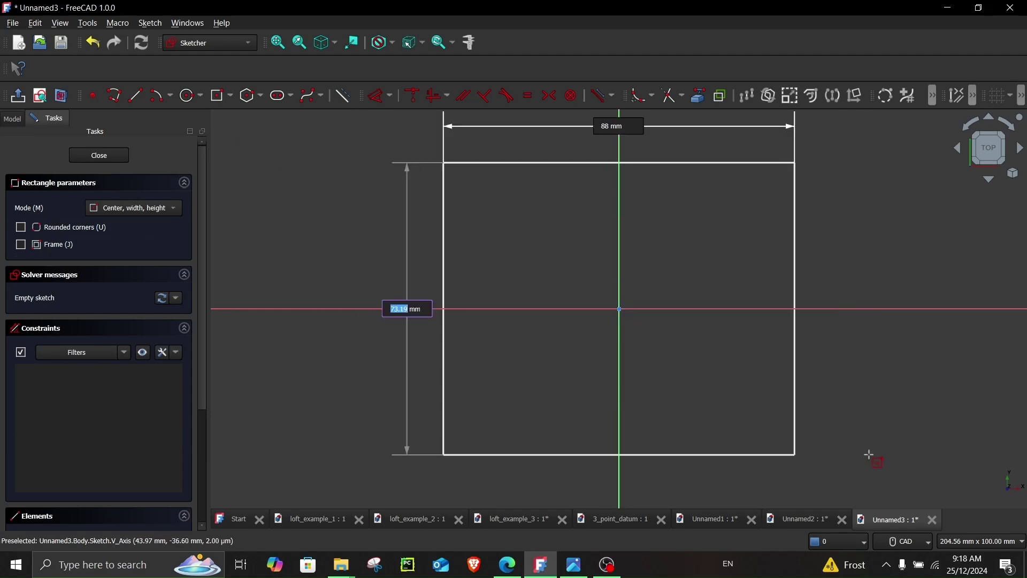
text(50)
key(Return)
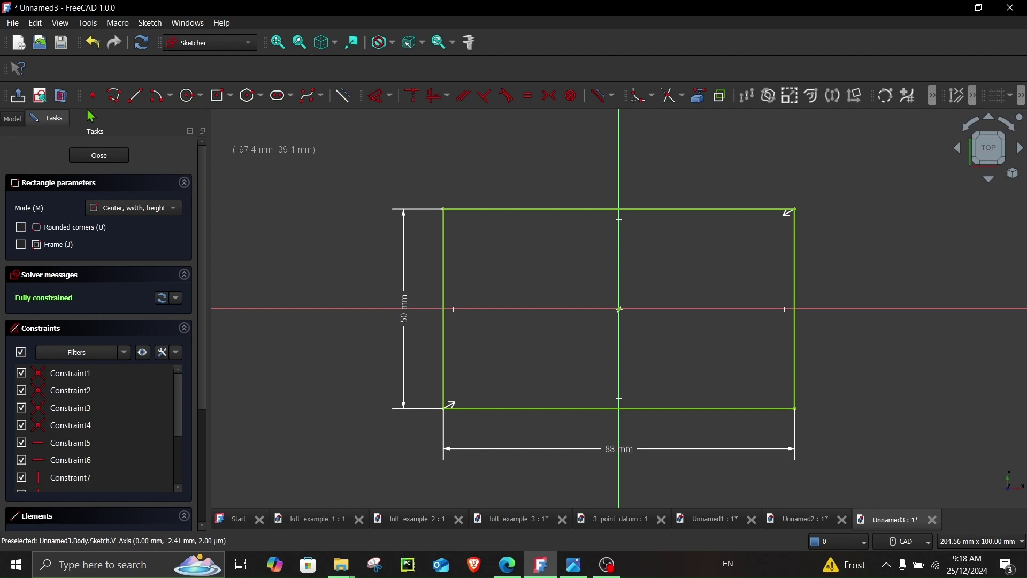
click(112, 155)
Pad the rectangular sketch to a length of 18 mm
click(19, 97)
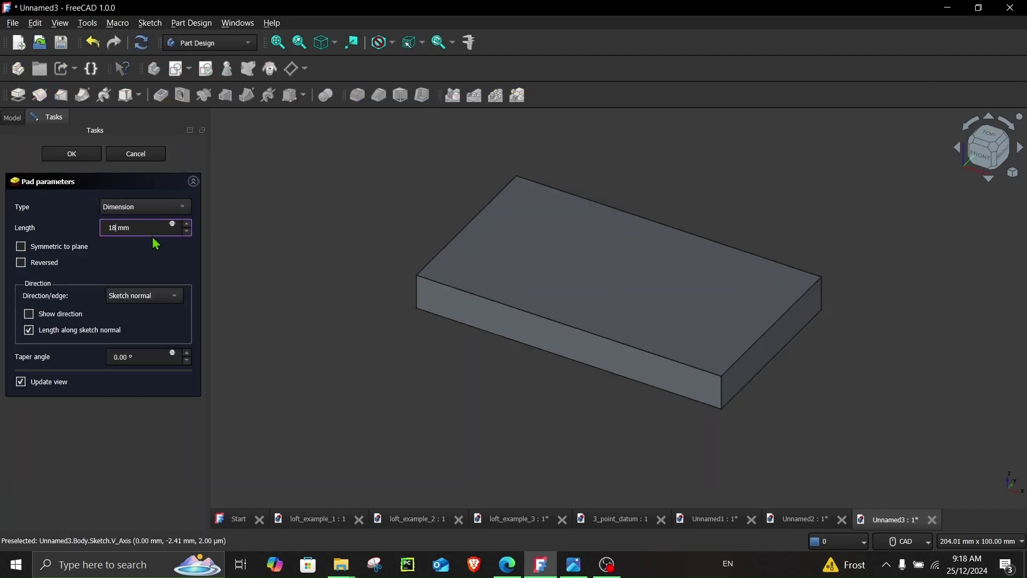
text(18)
key(Return)
Check the reference drawing and start a new sketch on the block's top face
click(573, 566)
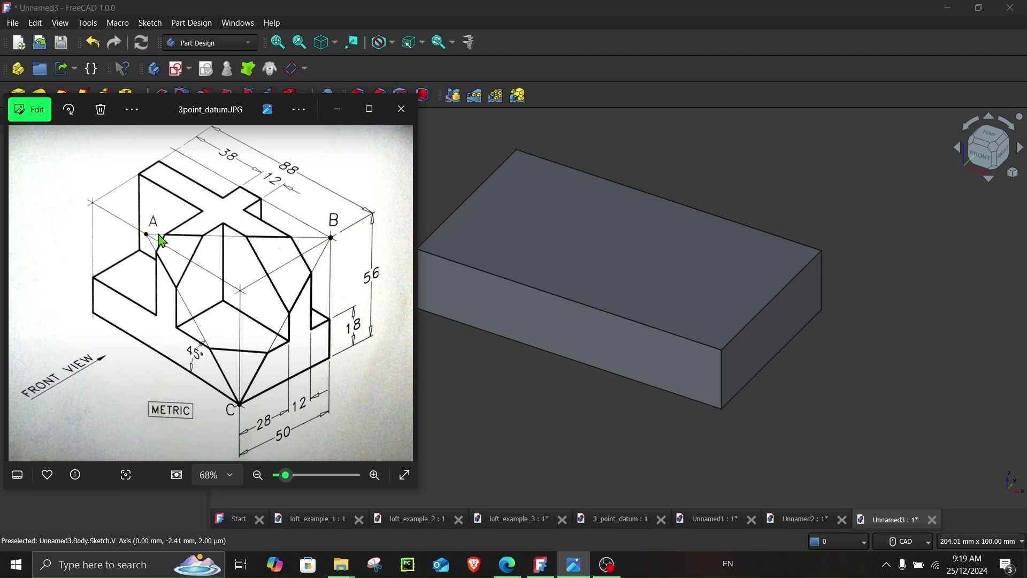
click(561, 248)
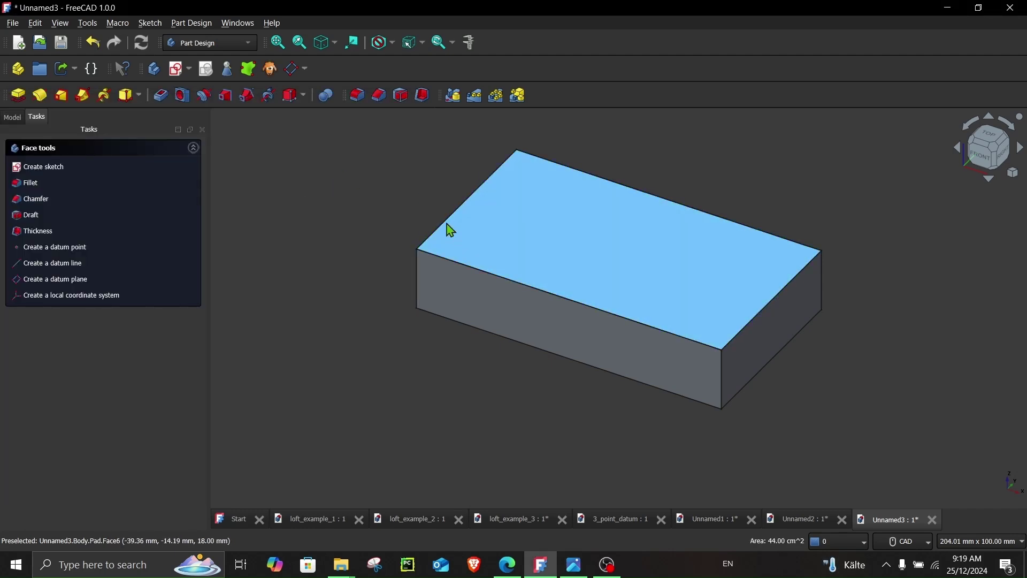
click(178, 68)
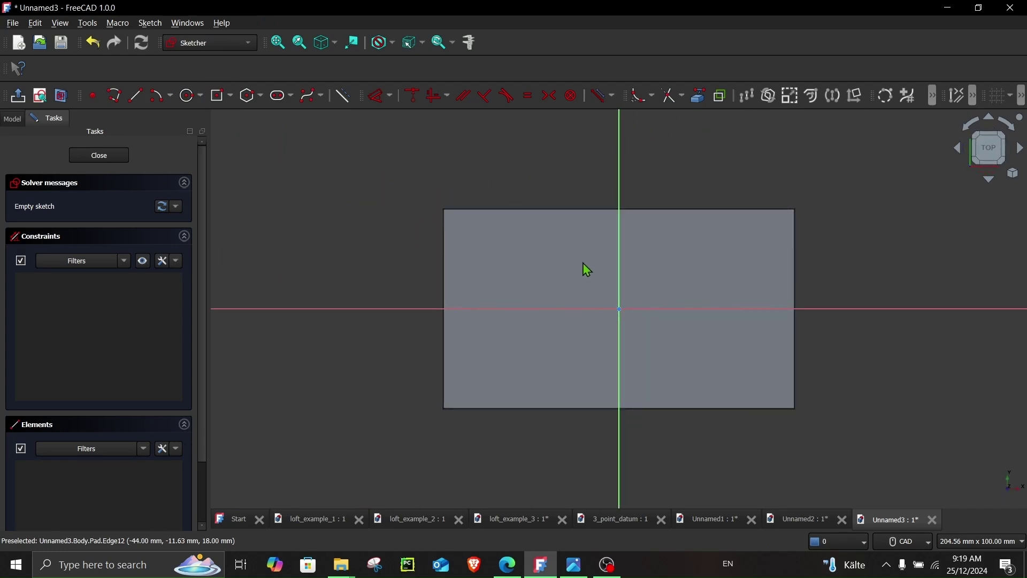
Bring the four outer edges of the block's top face into the sketch as external geometry
click(230, 96)
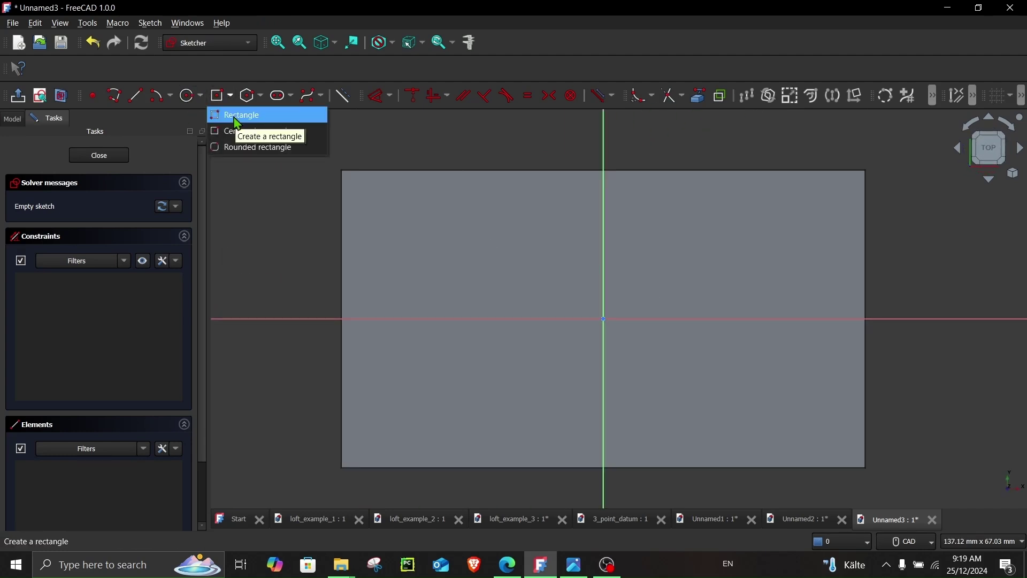
click(235, 116)
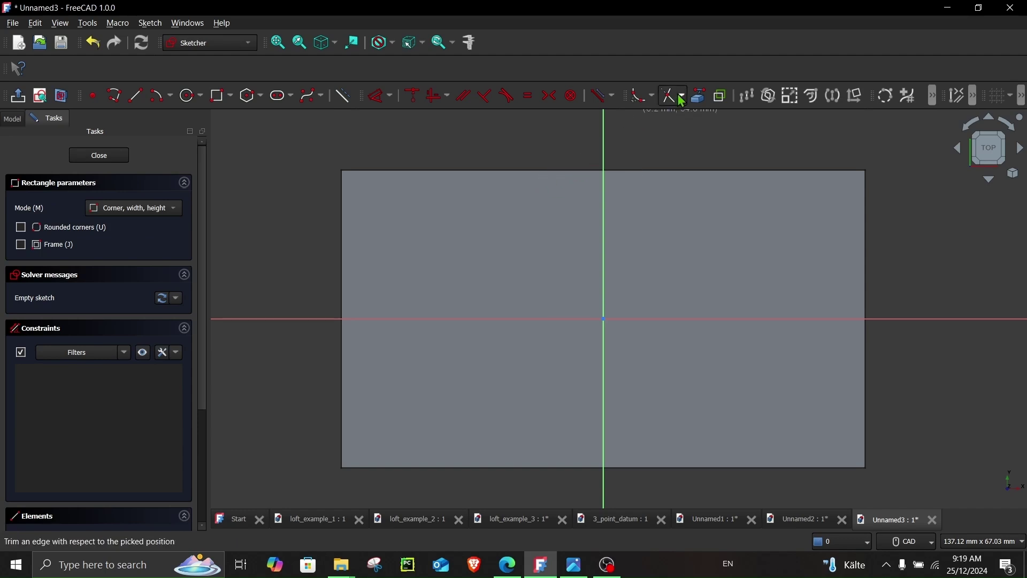
click(702, 97)
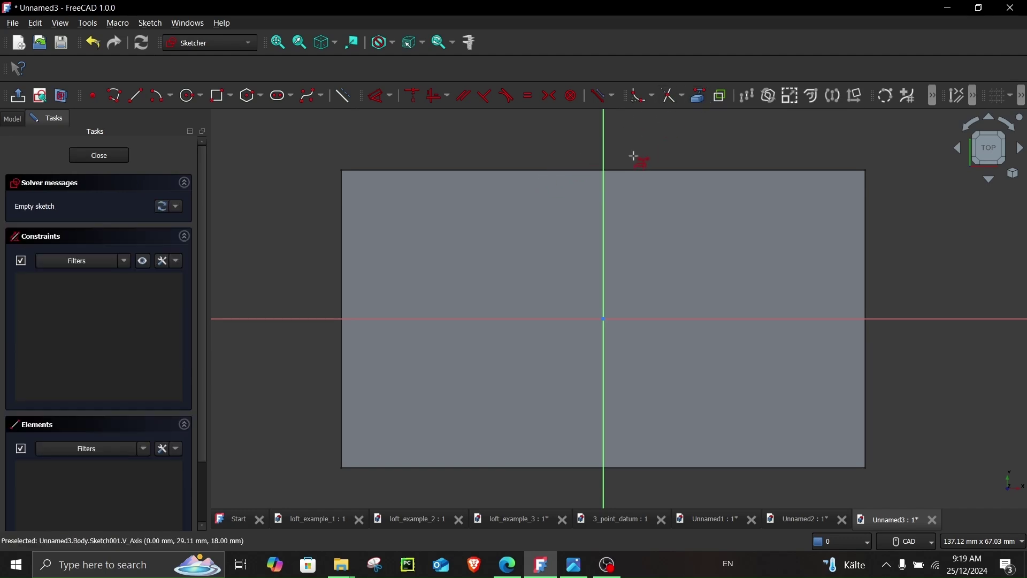
click(639, 171)
click(343, 228)
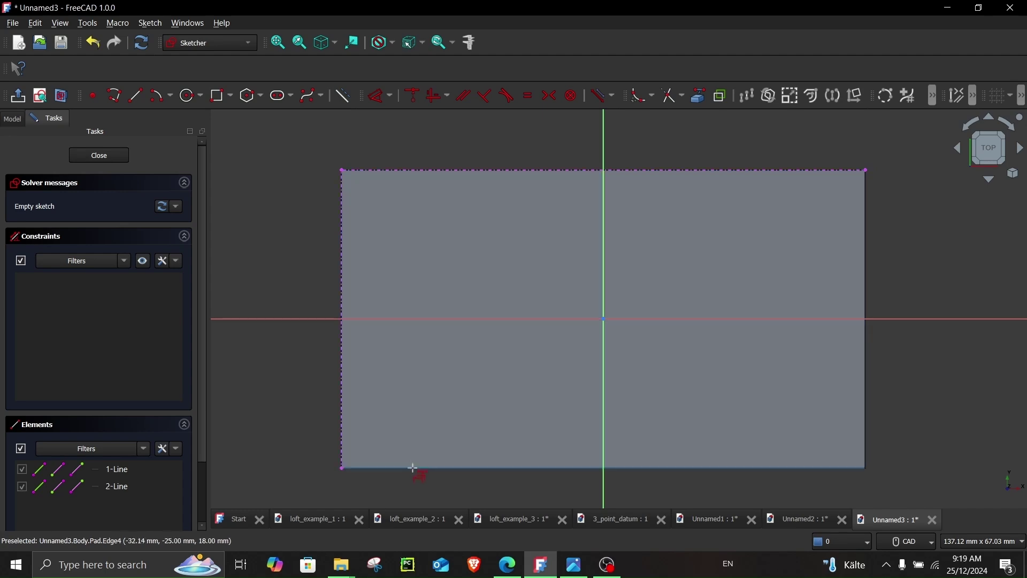
click(413, 468)
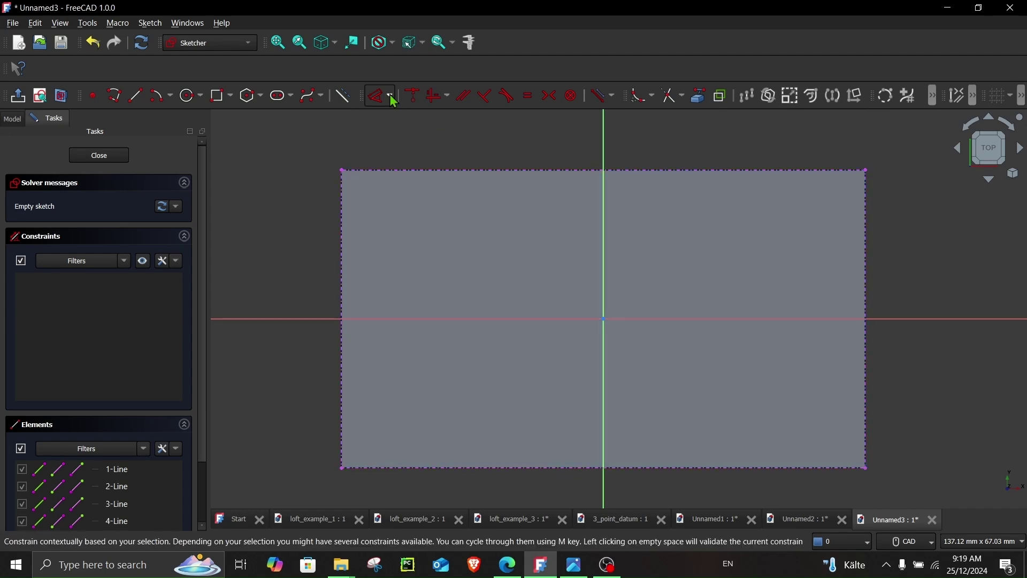
Draw two crossing rectangles between opposite block edges: a vertical strip about 15 mm wide and a horizontal strip spanning the block's length
click(218, 95)
click(560, 170)
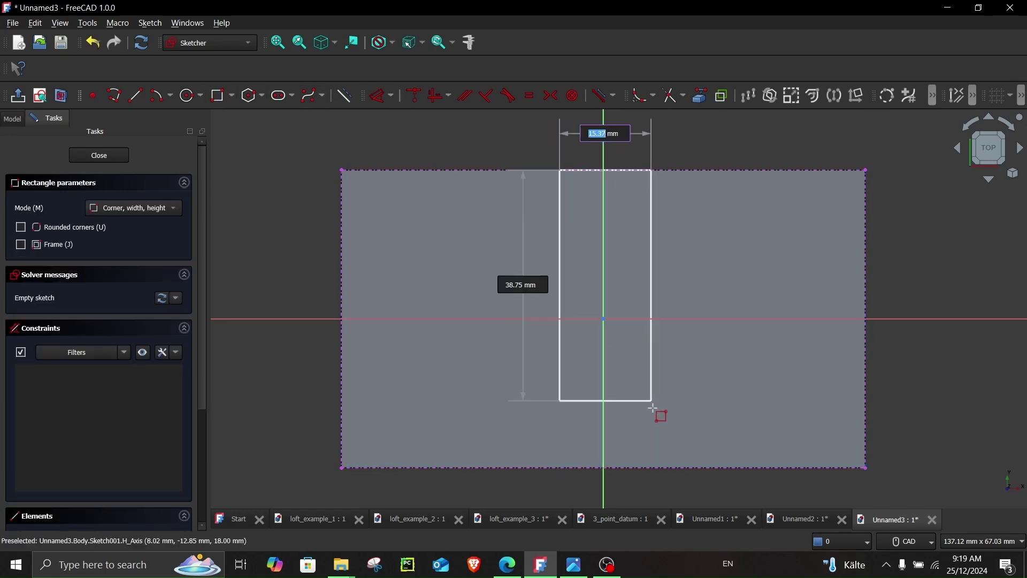
click(652, 468)
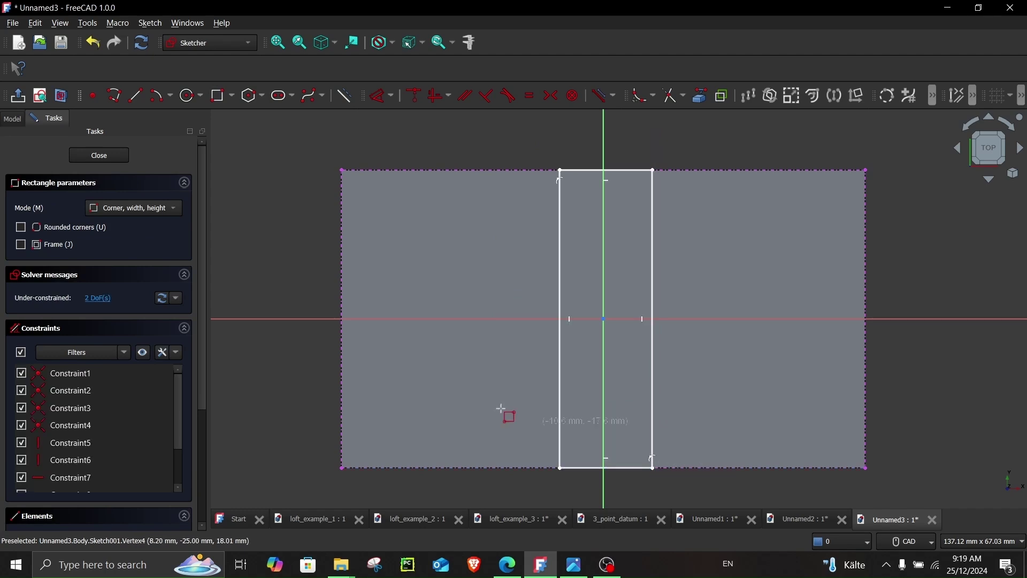
click(343, 353)
click(865, 282)
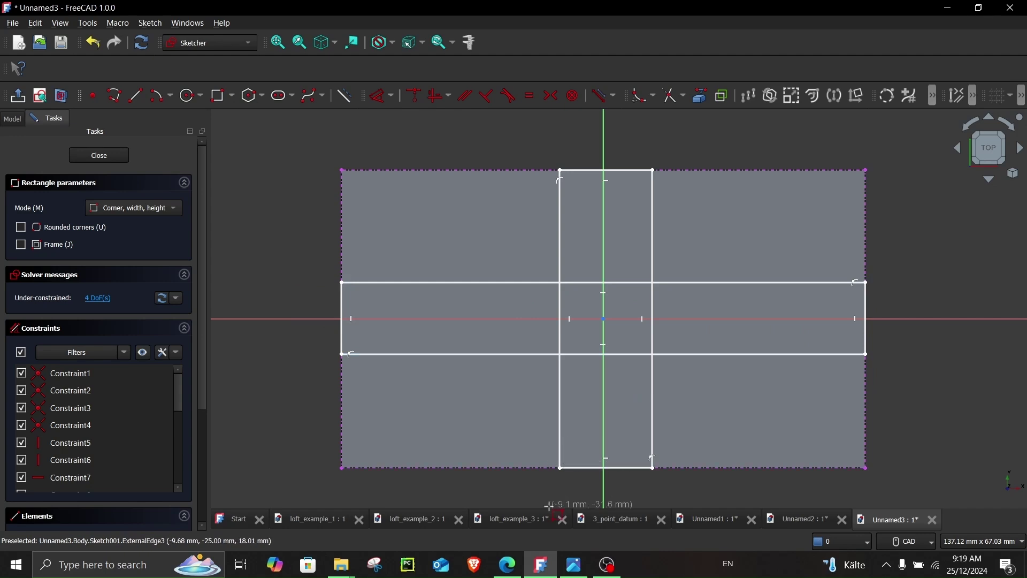
Following the reference drawing, constrain the vertical strip's left side 38 mm from the block's left edge and its width to 12 mm
click(576, 567)
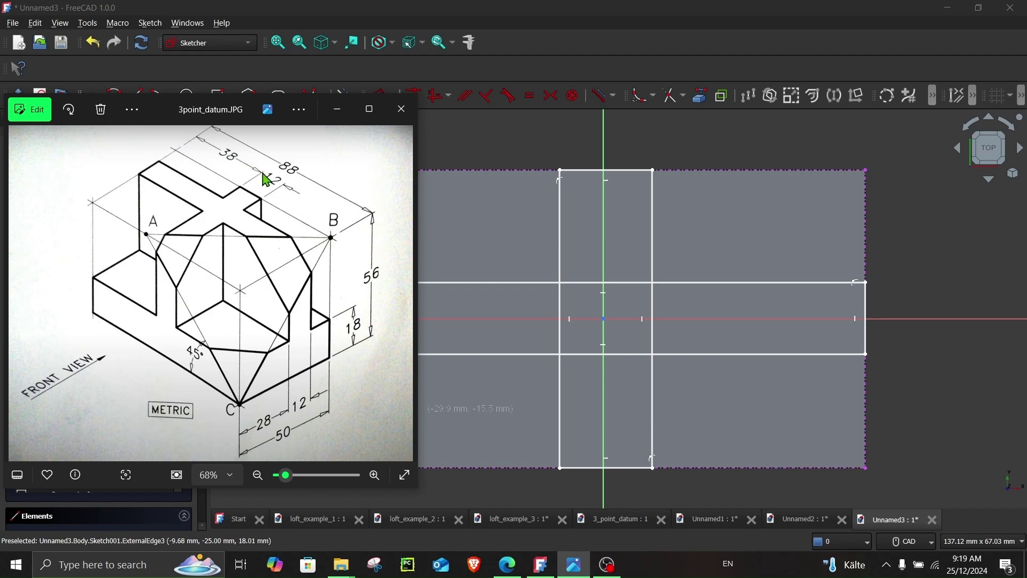
click(337, 109)
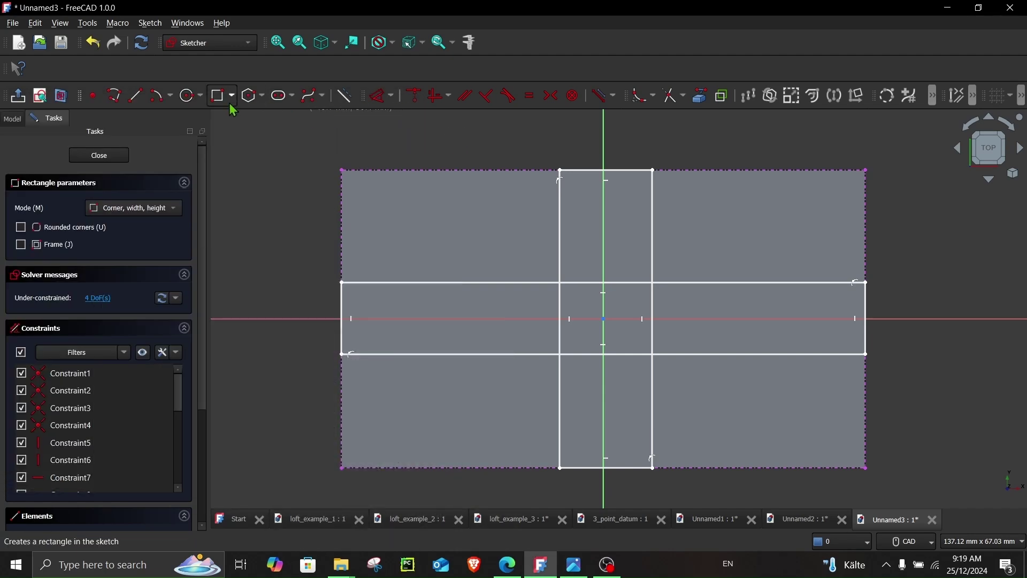
click(380, 102)
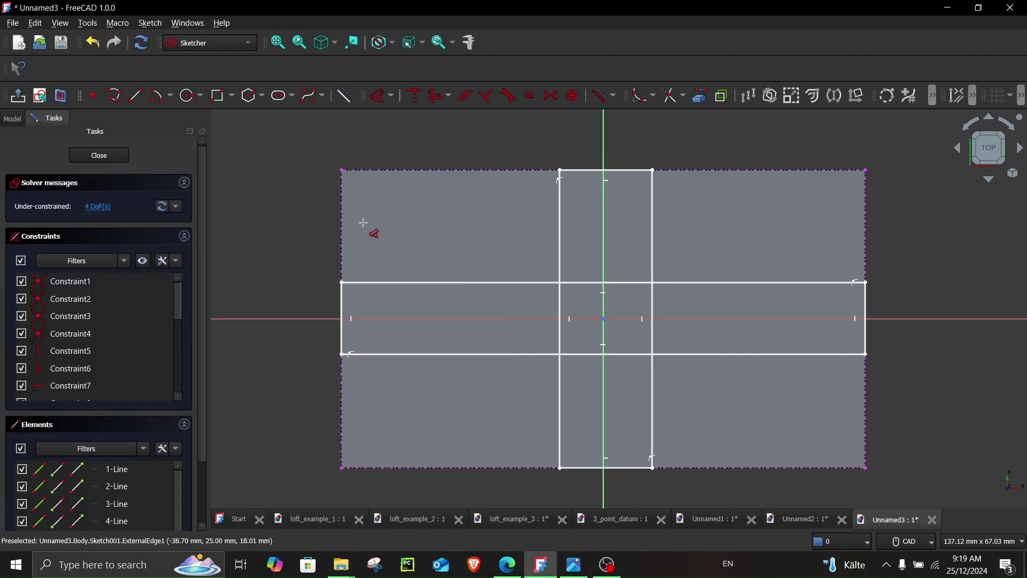
click(562, 215)
click(455, 146)
key(Return)
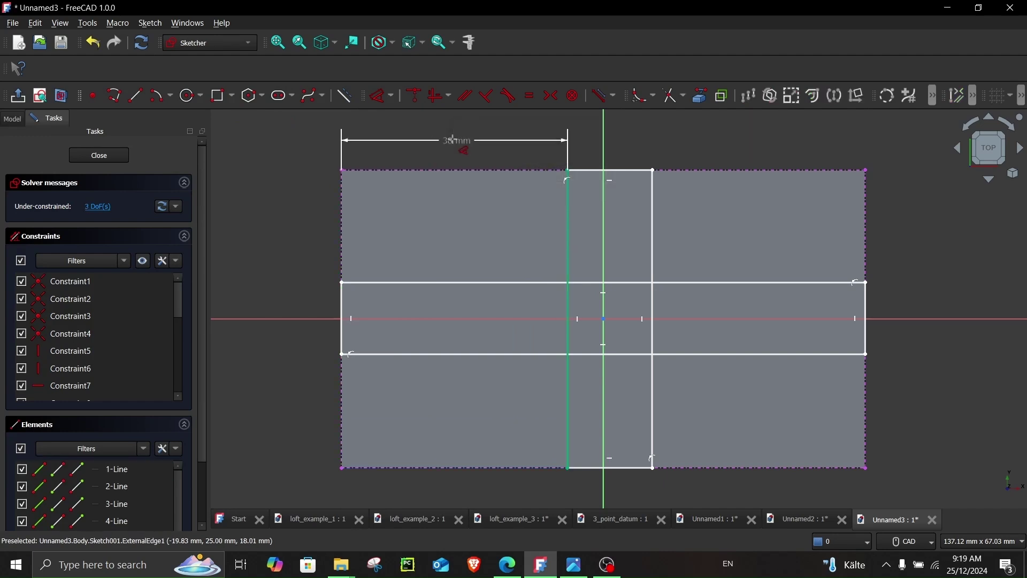
click(625, 145)
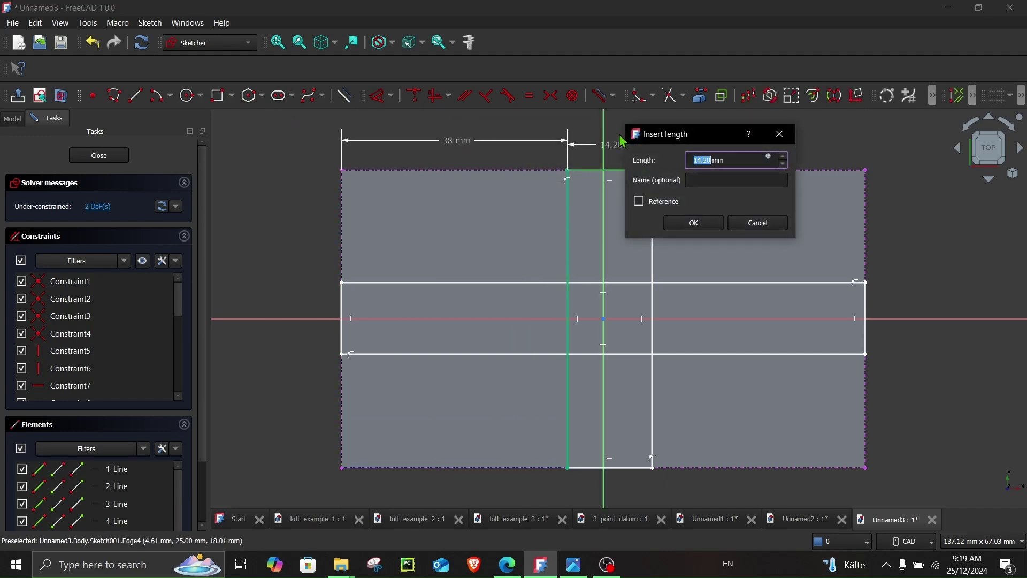
text(12)
key(Return)
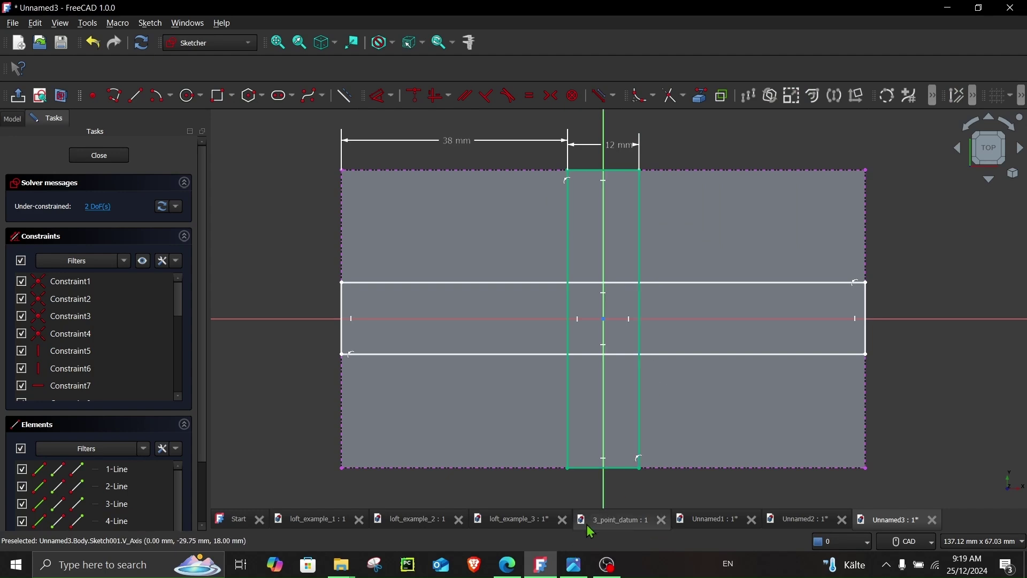
Constrain the horizontal strip's lower line 28 mm from the block's lower edge, as given in the reference drawing
click(581, 574)
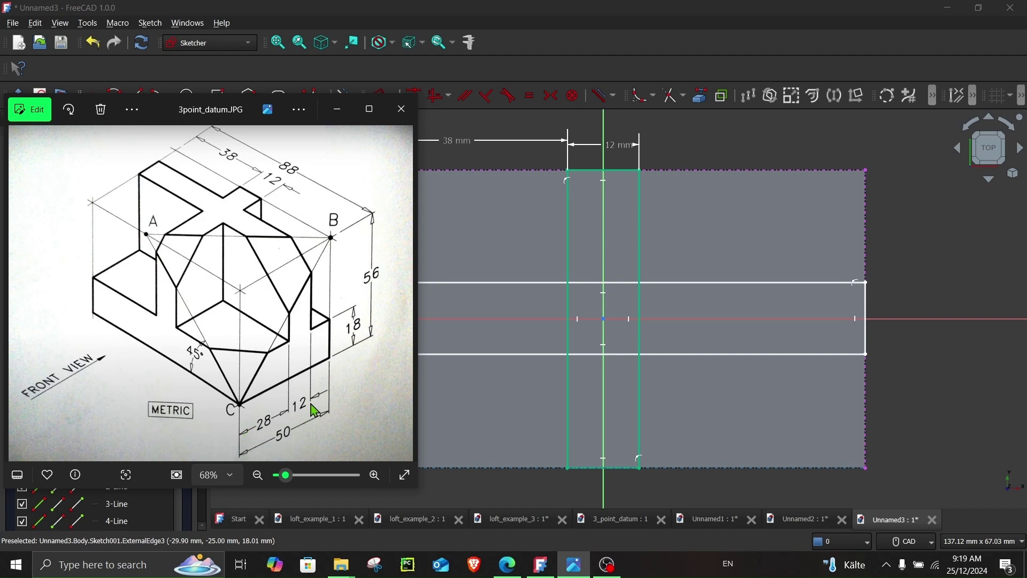
click(855, 450)
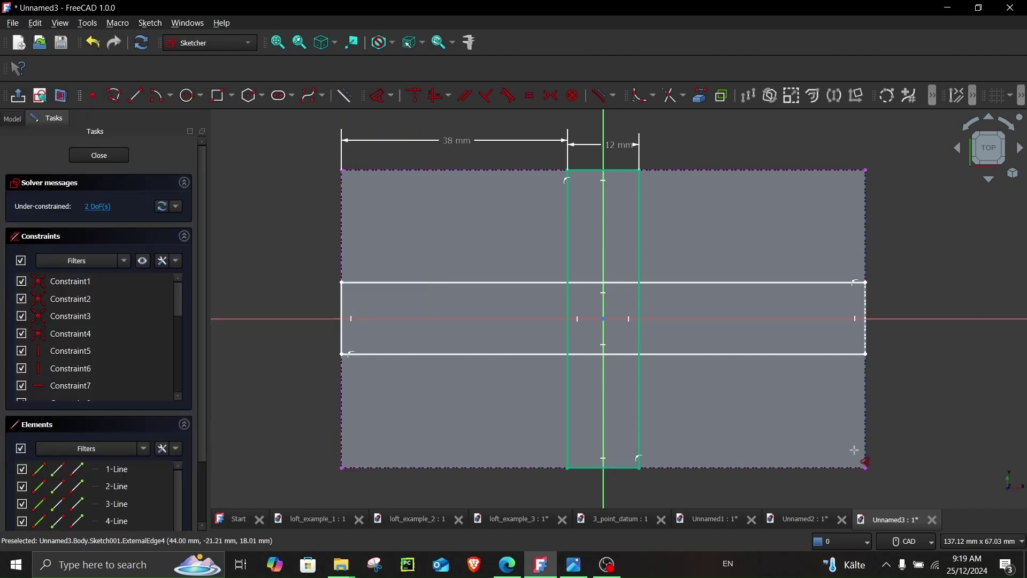
click(839, 354)
click(911, 409)
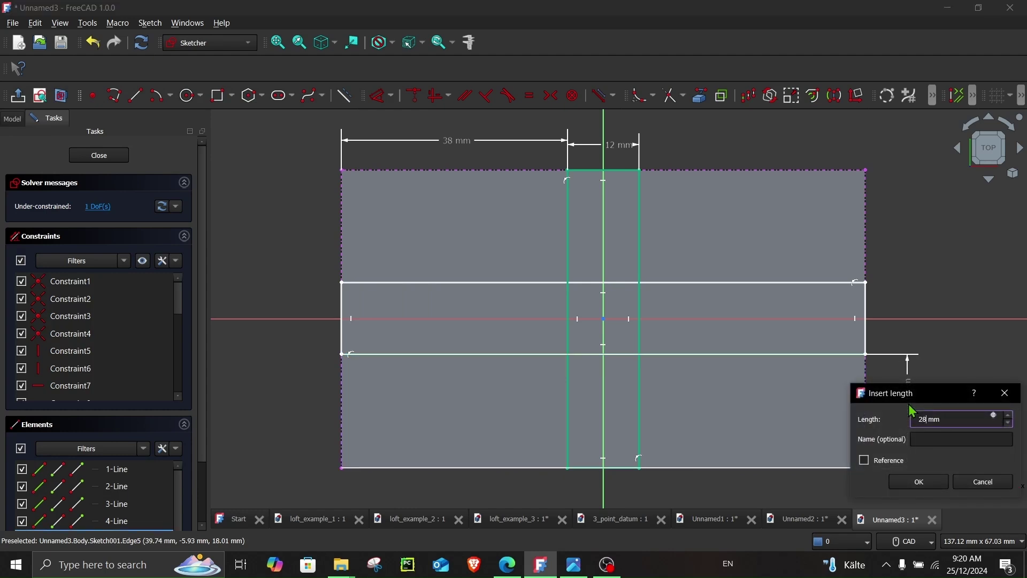
text(28)
key(Return)
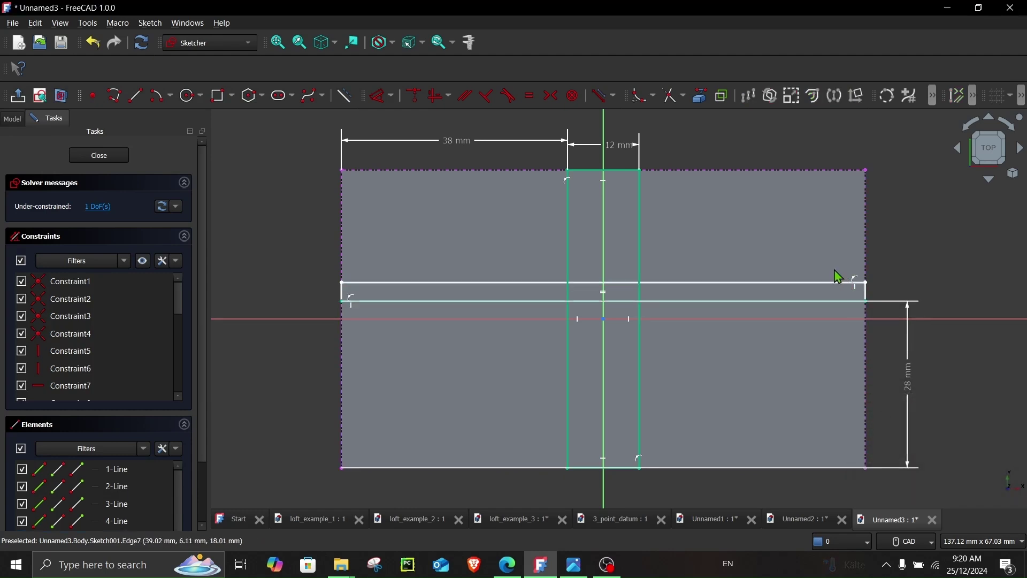
Apply an equal constraint between the vertical strip's top line and the horizontal strip's right end line
scroll(839, 277, up, 3)
middle_drag(574, 181, 600, 268)
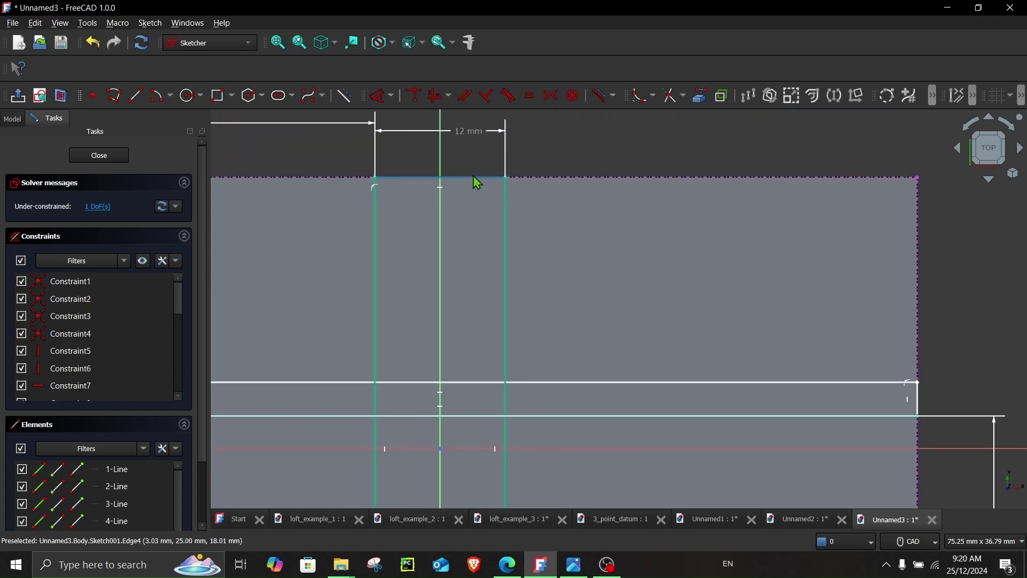
click(476, 178)
click(919, 401)
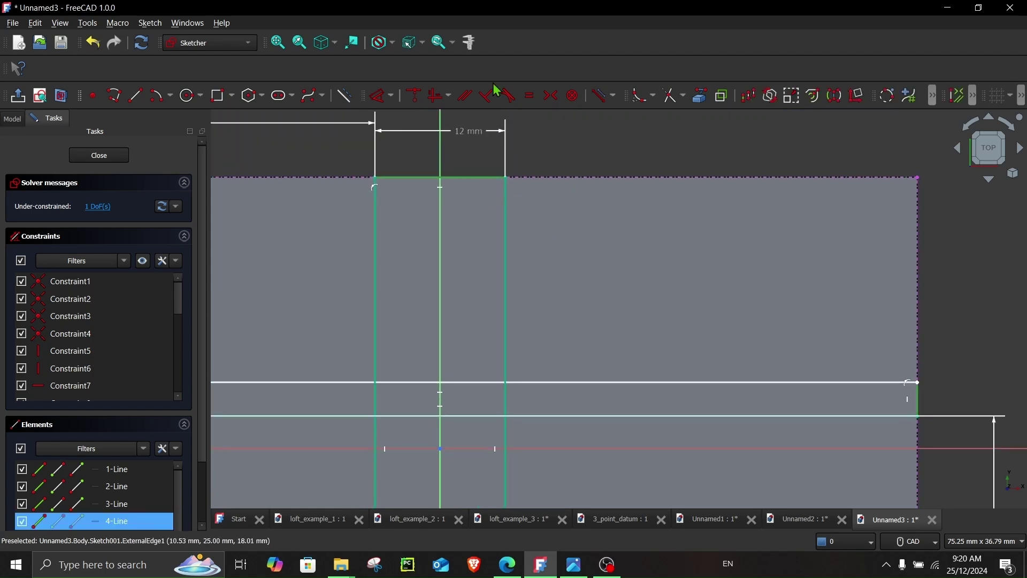
click(531, 96)
Move the 28 mm dimension to the opposite side of the block, just outside its left edge
scroll(679, 330, down, 3)
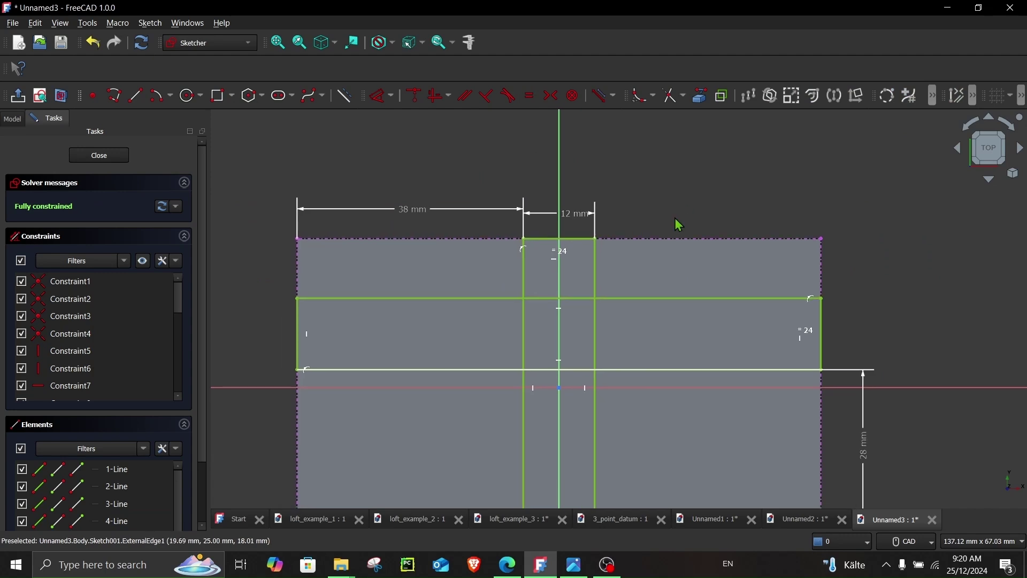
middle_drag(678, 247, 641, 285)
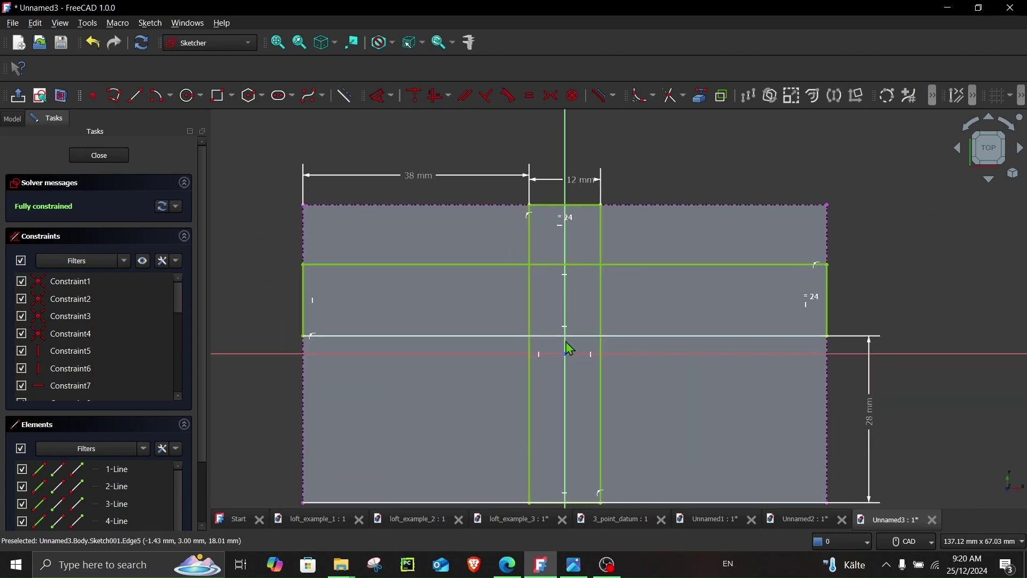
scroll(566, 350, up, 1)
drag(963, 437, 226, 443)
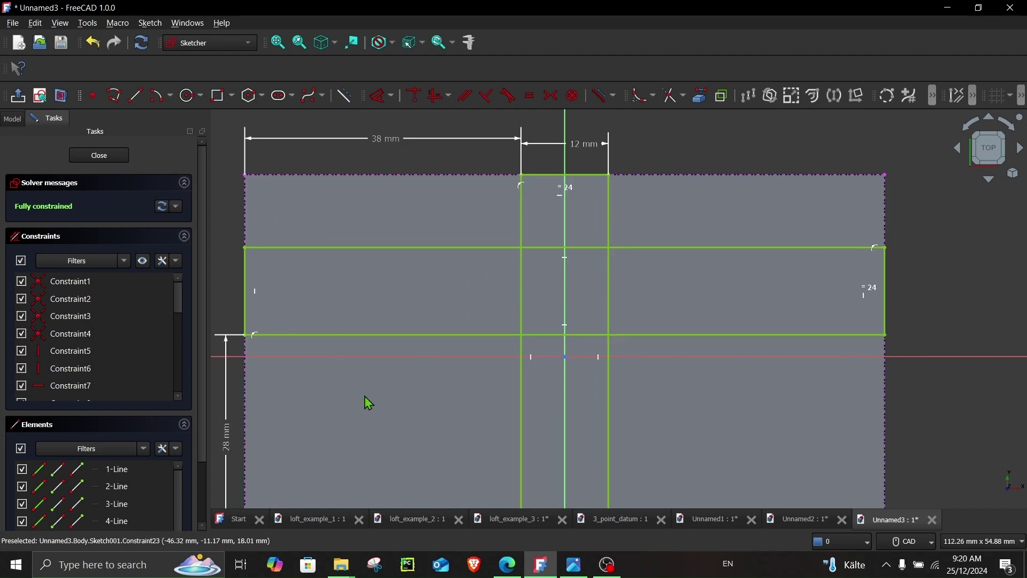
Trim away the line segments inside the intersection of the two strips to leave a single cross outline
click(672, 105)
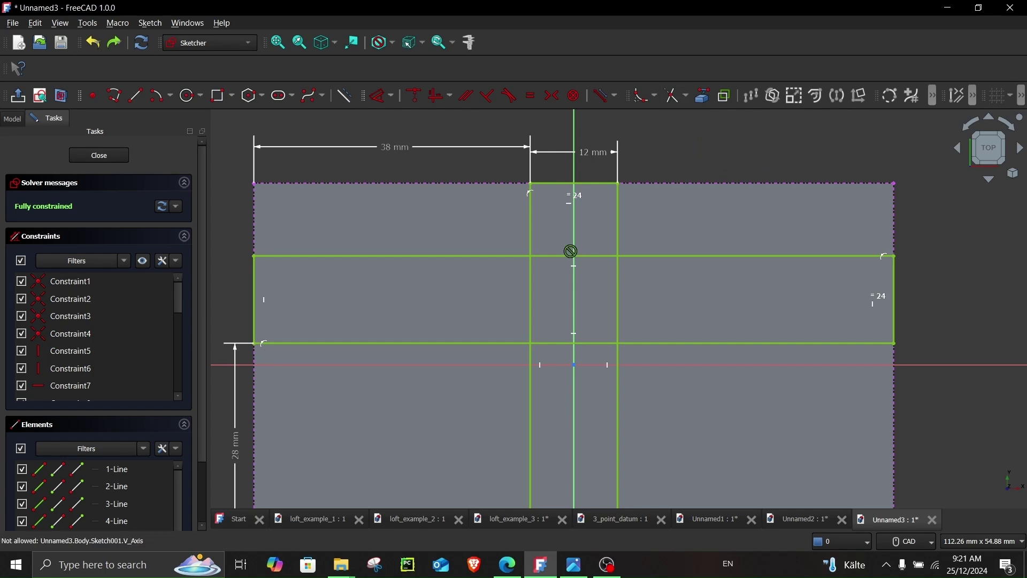
click(602, 257)
click(529, 310)
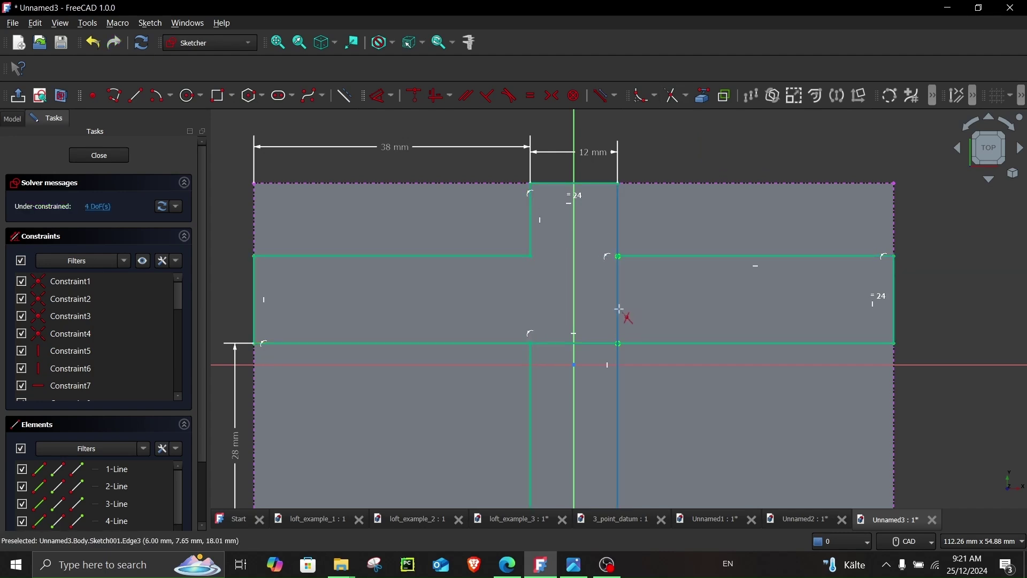
click(617, 316)
click(605, 343)
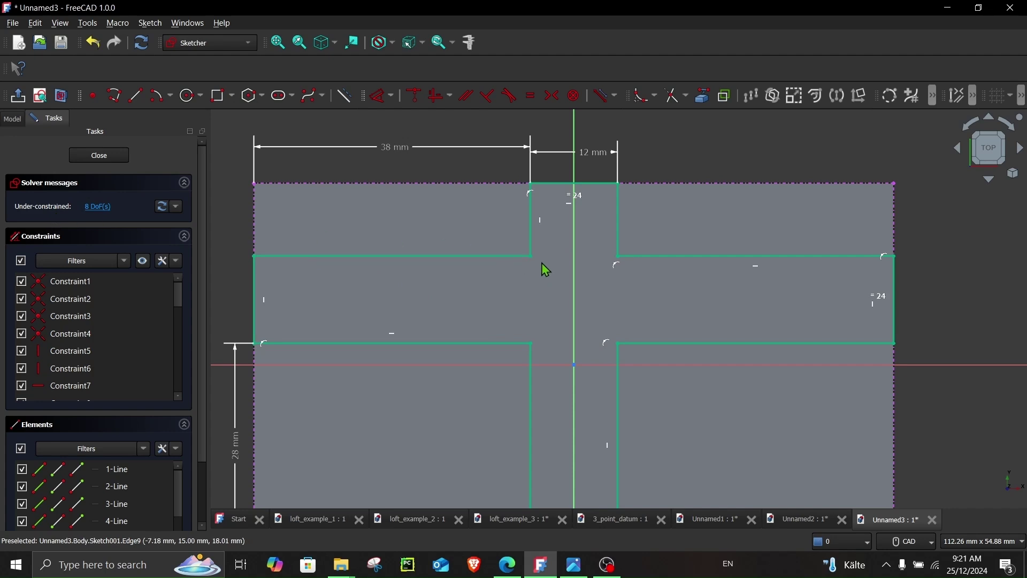
Pull three inner corner points of the cross slightly aside to check which lines lost their constraints
drag(531, 257, 530, 266)
drag(531, 343, 518, 351)
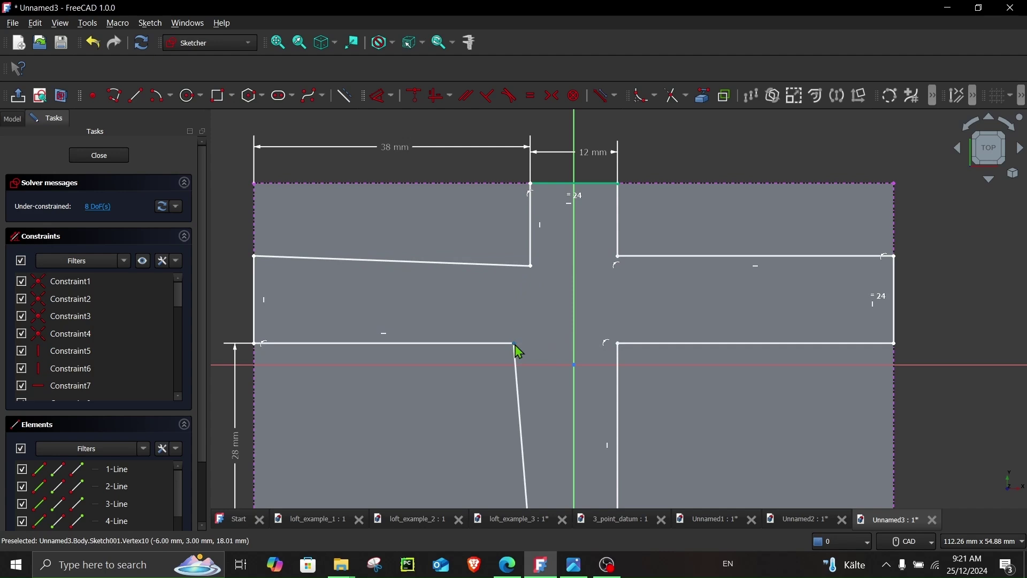
drag(619, 344, 633, 349)
scroll(623, 316, down, 1)
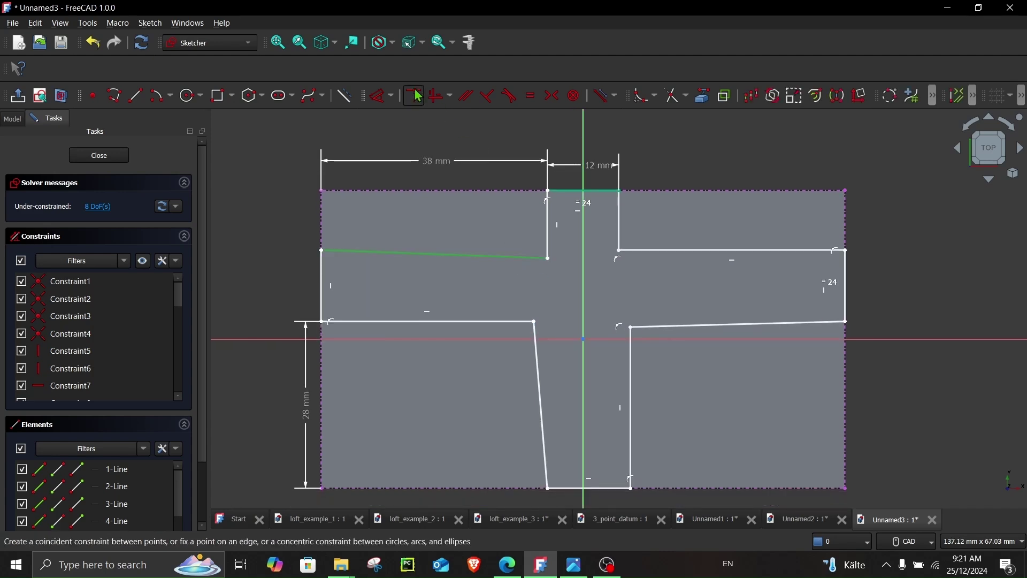
Constrain the left arm's upper line and right arm's lower line horizontal, and the lower stem's left line and upper stem's right line vertical
click(438, 95)
click(539, 350)
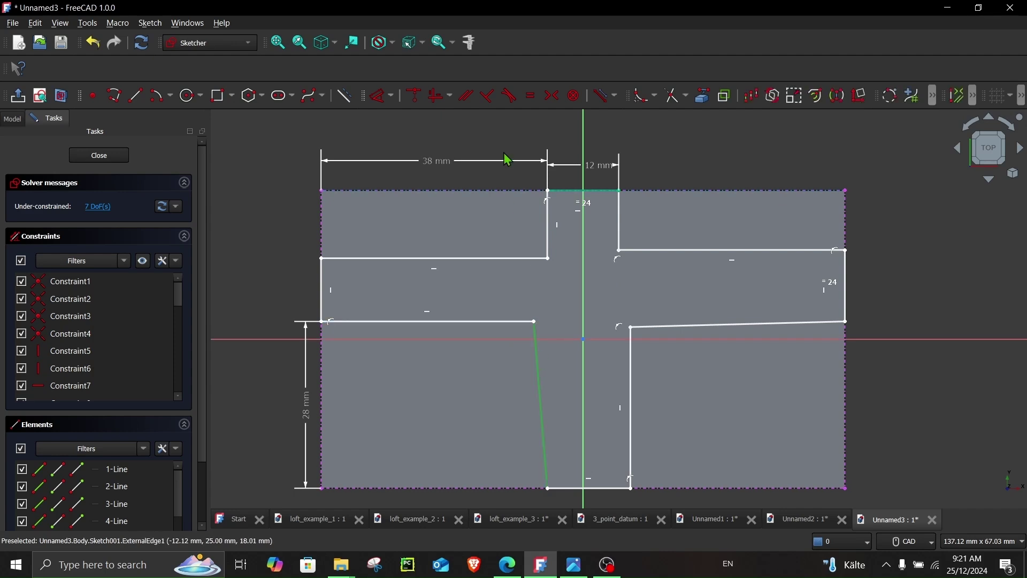
click(437, 96)
click(663, 334)
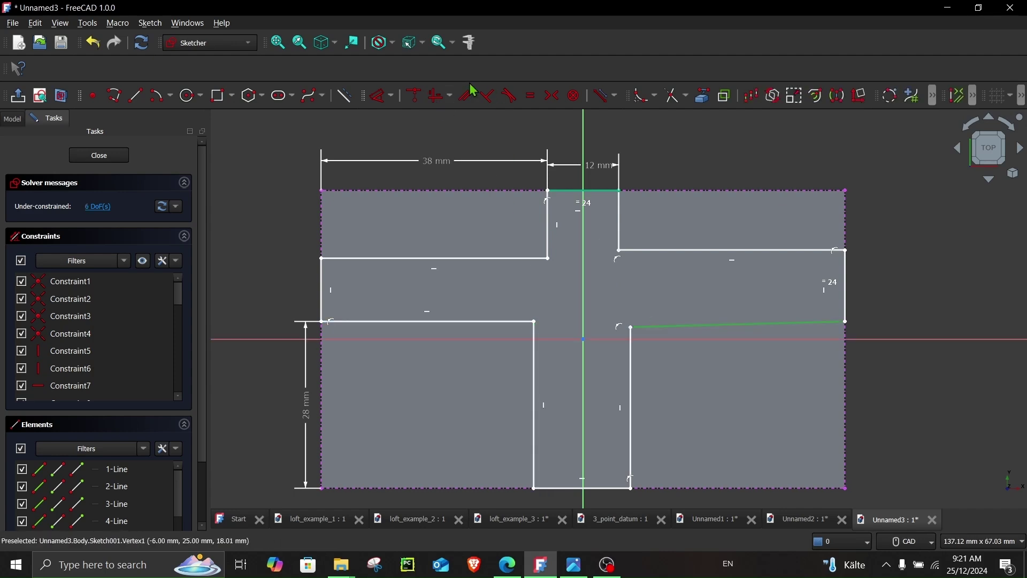
click(437, 96)
drag(617, 258, 630, 268)
click(625, 248)
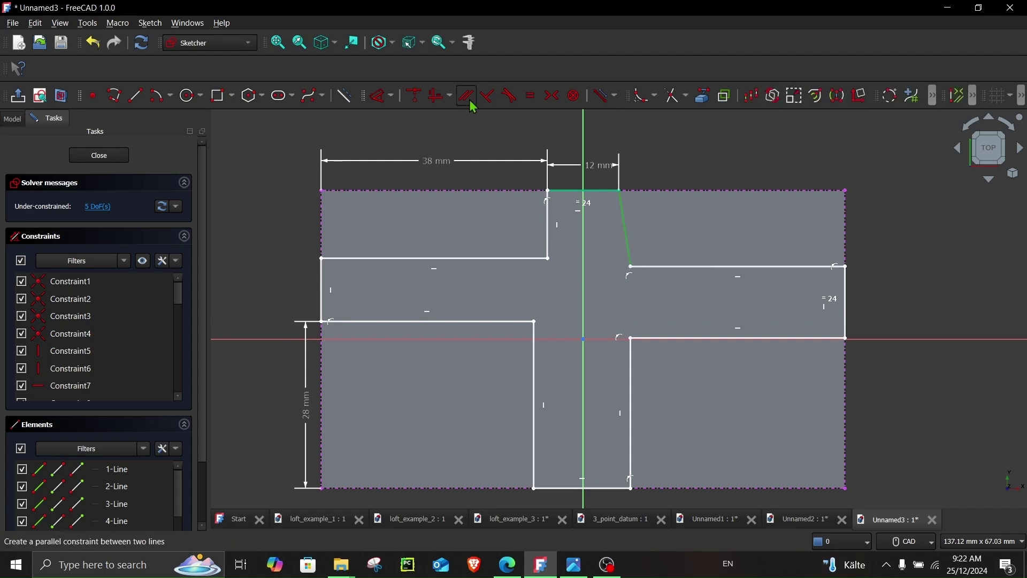
click(437, 95)
drag(636, 343, 629, 320)
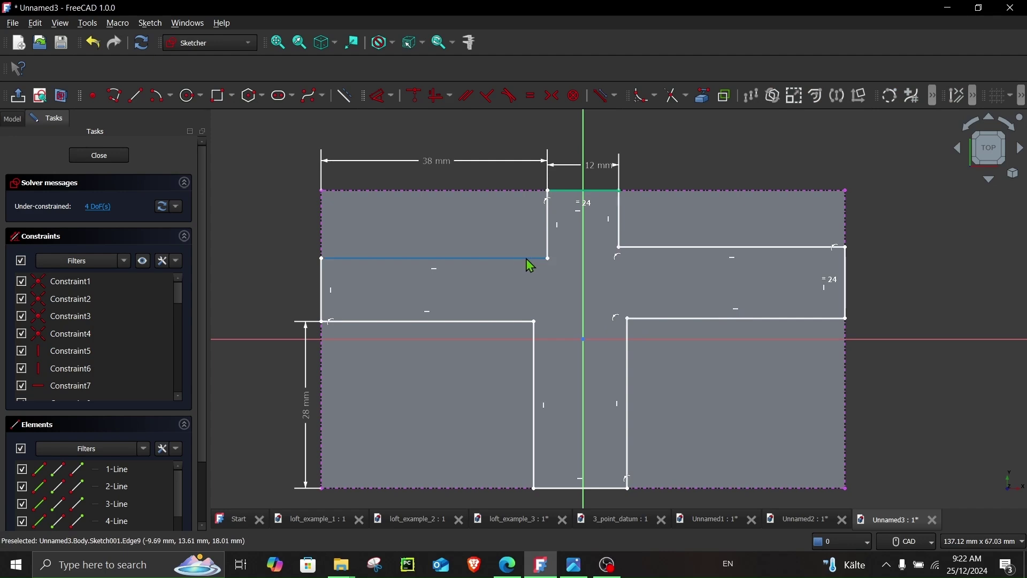
Try to align the upper lines of the left and right arms with a horizontal constraint
click(526, 259)
click(646, 247)
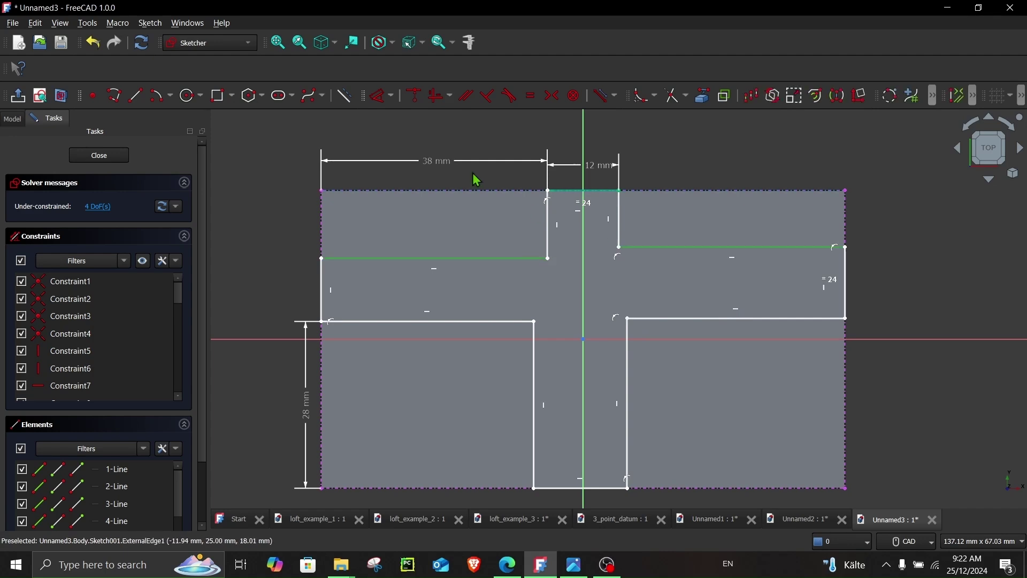
click(441, 95)
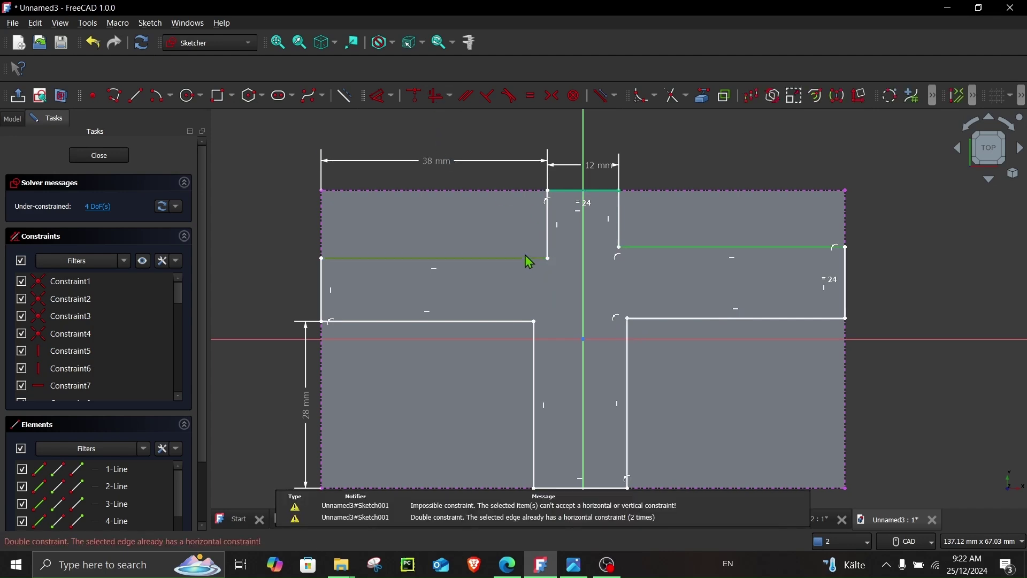
click(293, 230)
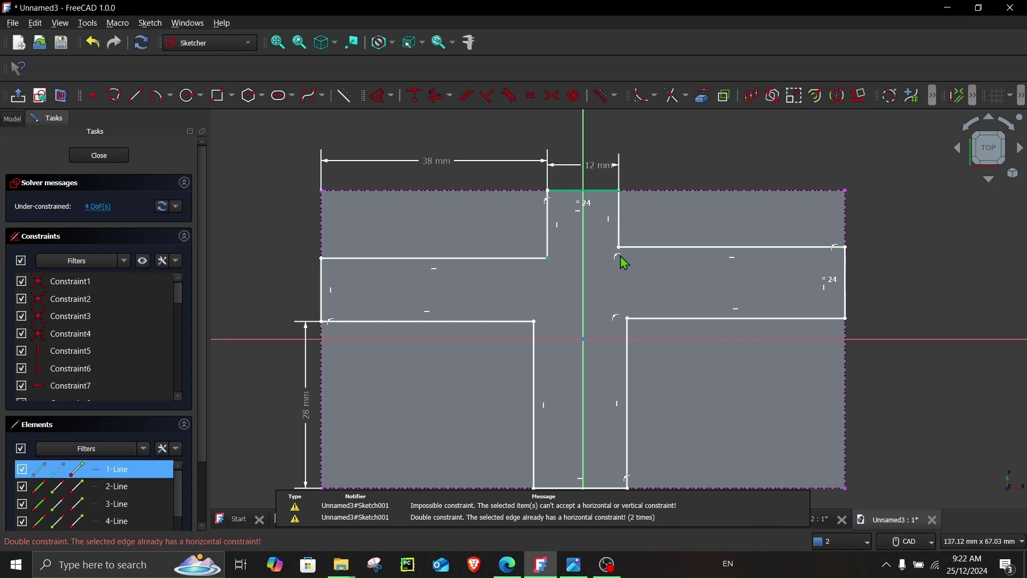
Align the cross's inner corner points with horizontal constraints on the upper and lower pairs and vertical constraints on the left and right pairs
click(440, 95)
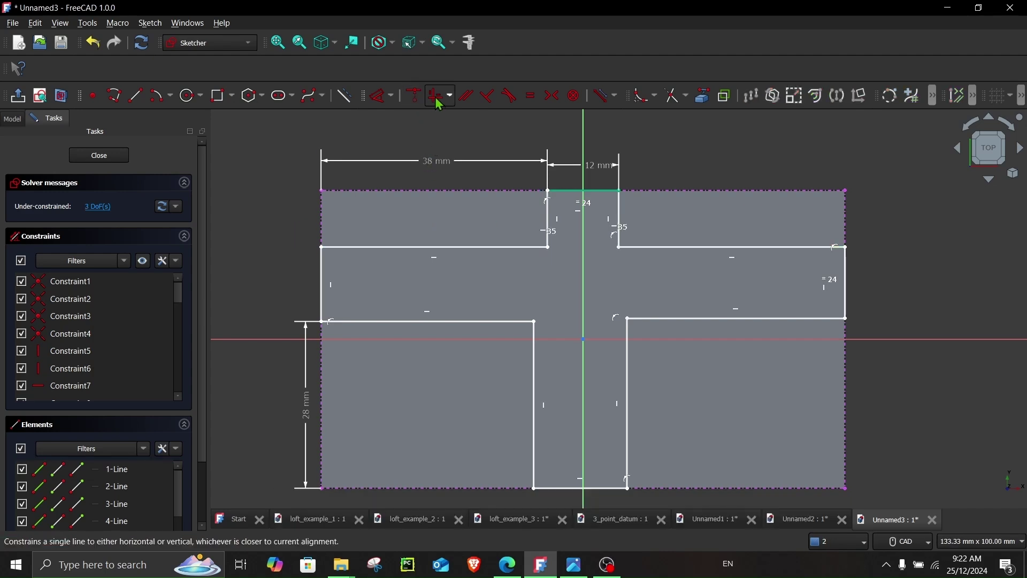
click(549, 254)
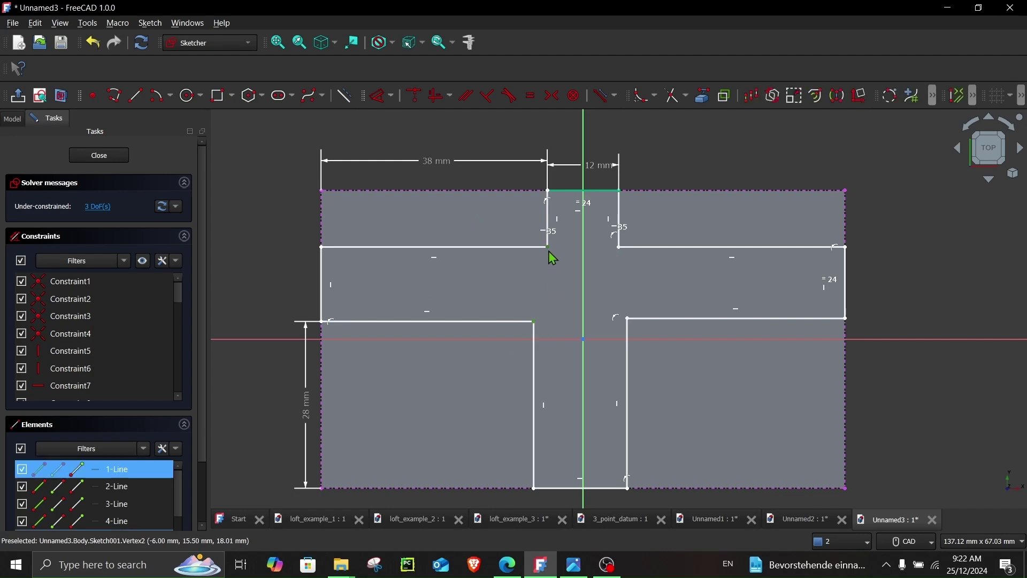
click(438, 99)
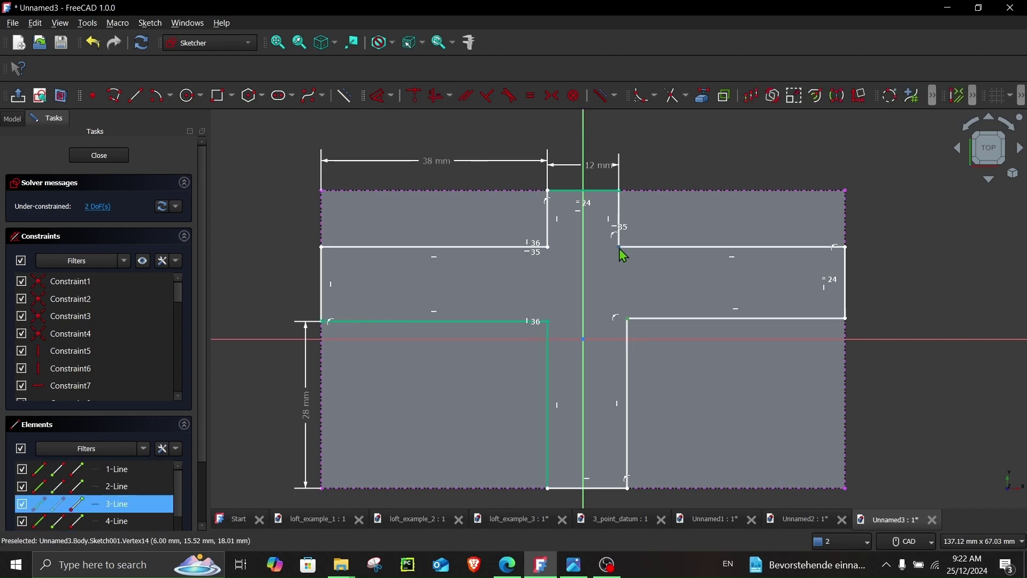
click(440, 96)
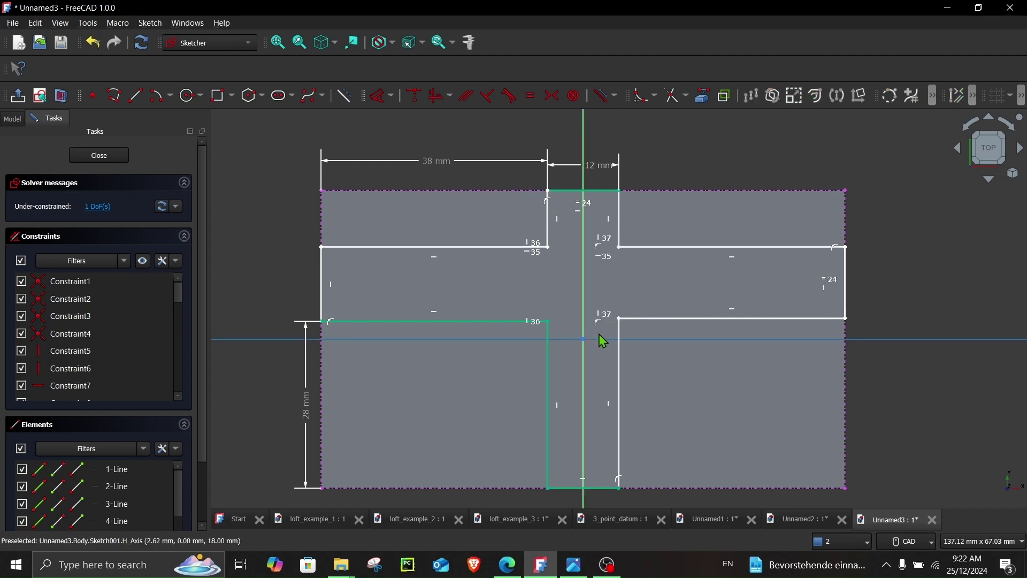
drag(619, 321, 652, 328)
click(620, 321)
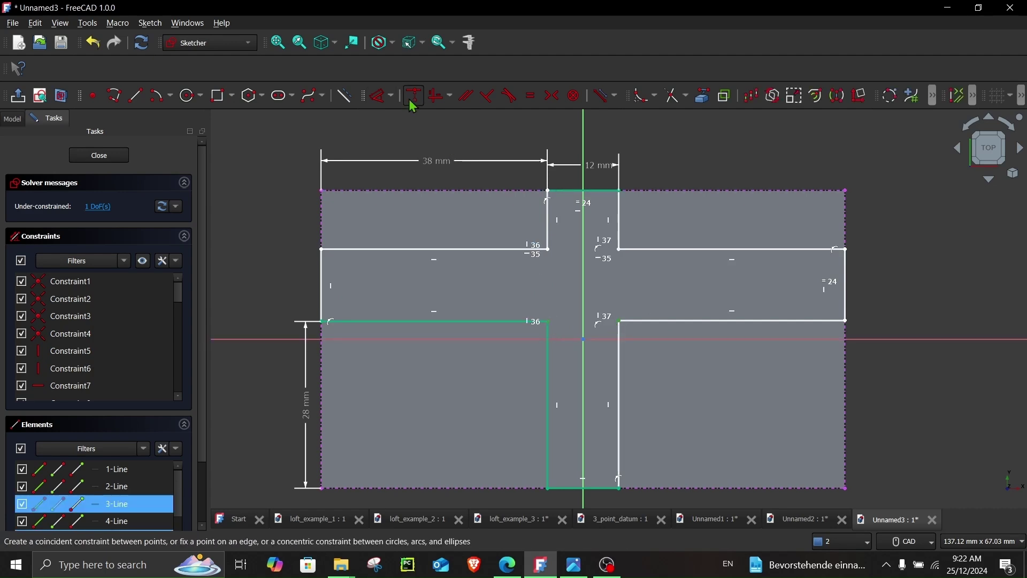
click(436, 97)
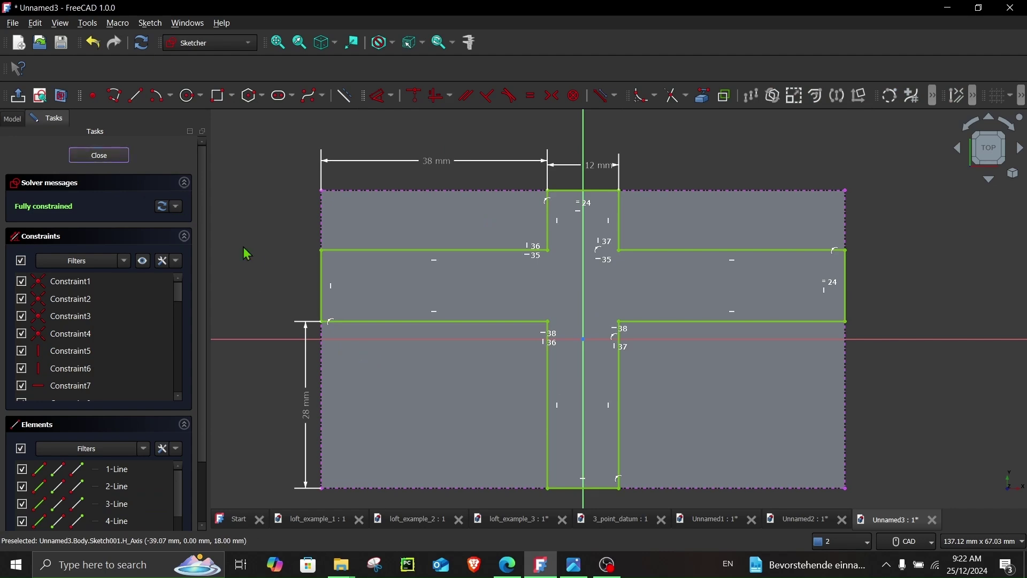
Close the cross sketch and check the overall and base heights in the 3point_datum reference drawing
click(99, 156)
mouse_move(531, 435)
middle_down()
mouse_move(553, 357)
mouse_move(527, 367)
middle_up()
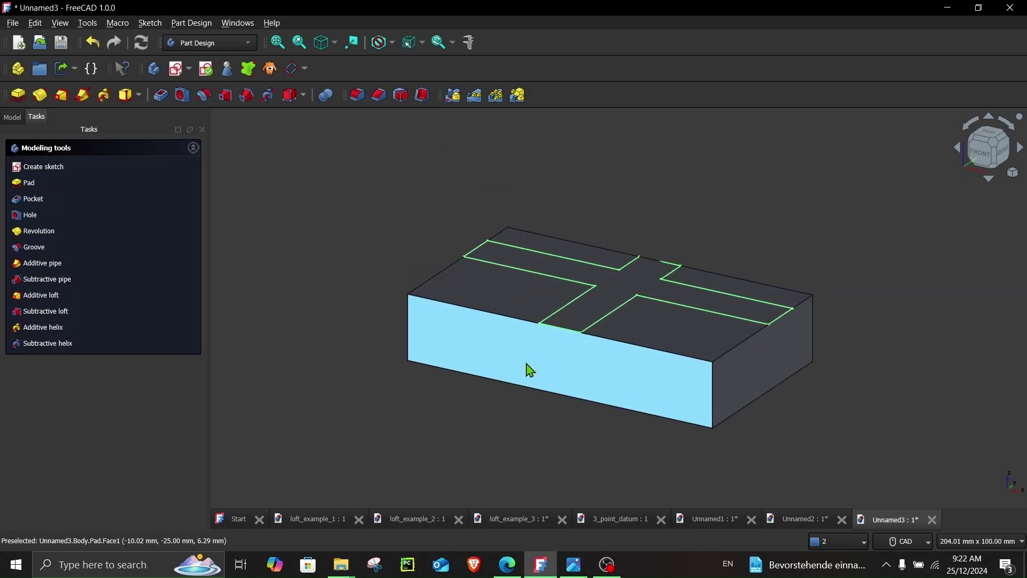
click(573, 565)
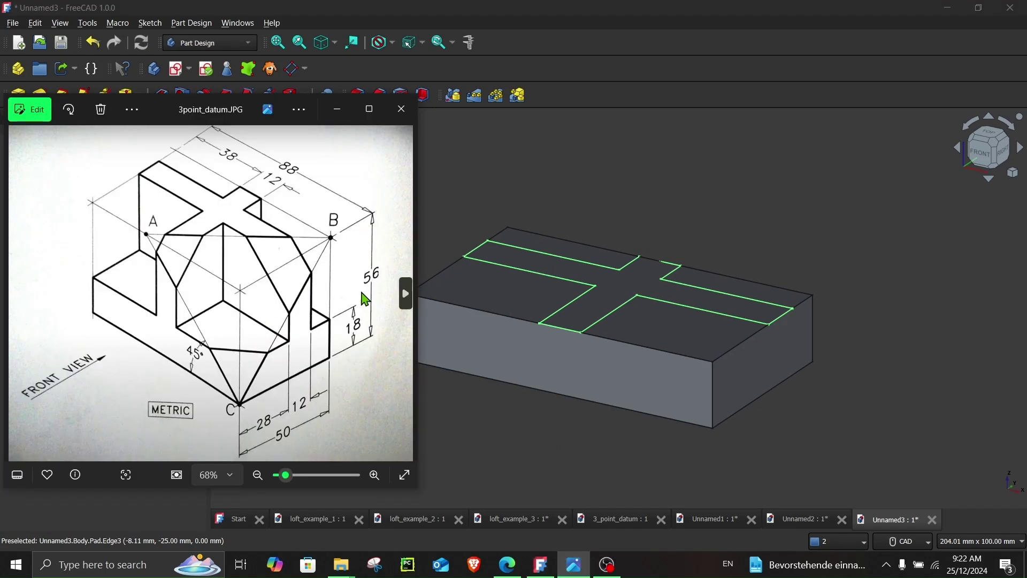
click(489, 424)
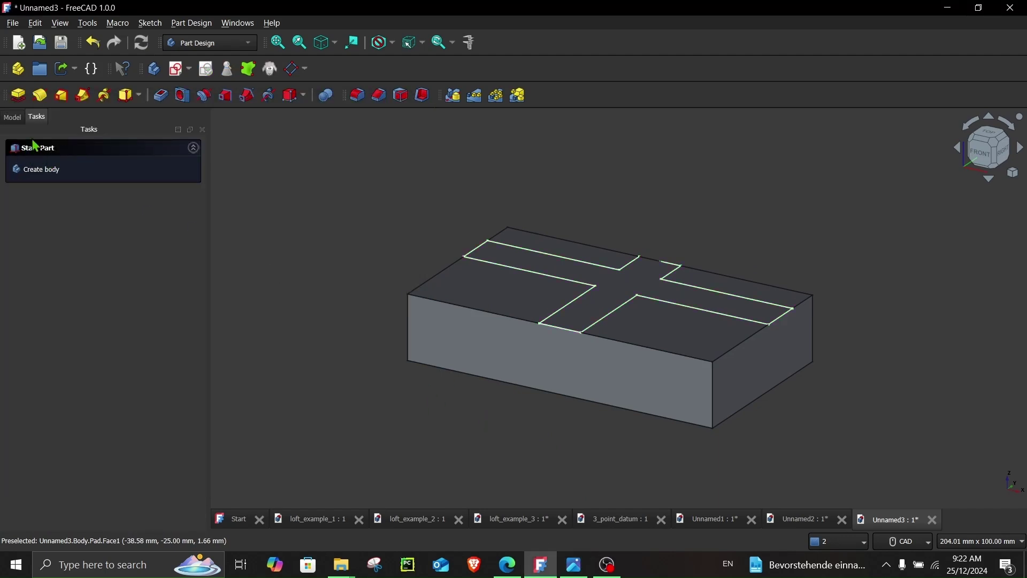
Pad the cross sketch above the base with a length of 56-18 mm
click(12, 116)
click(88, 262)
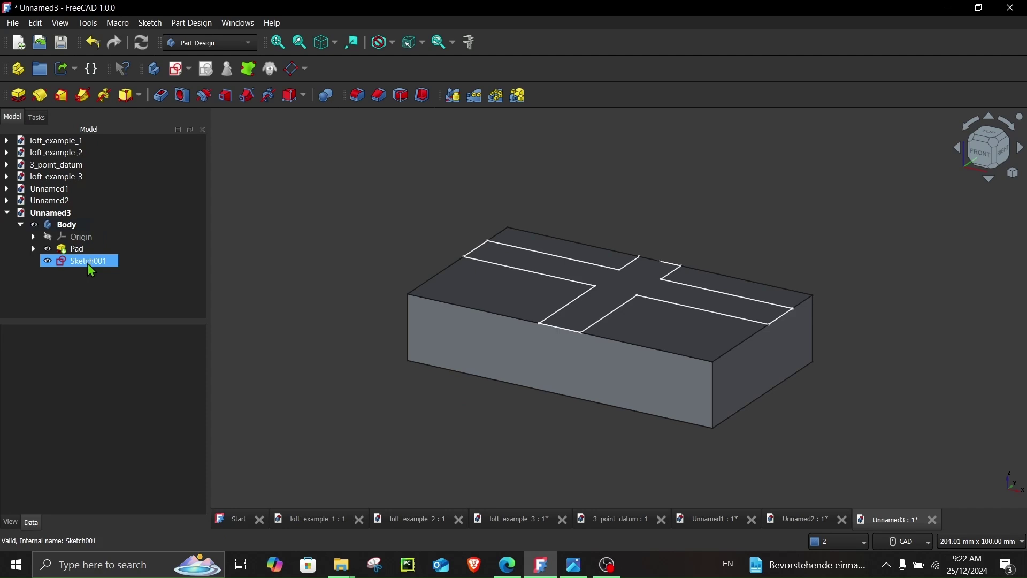
click(23, 100)
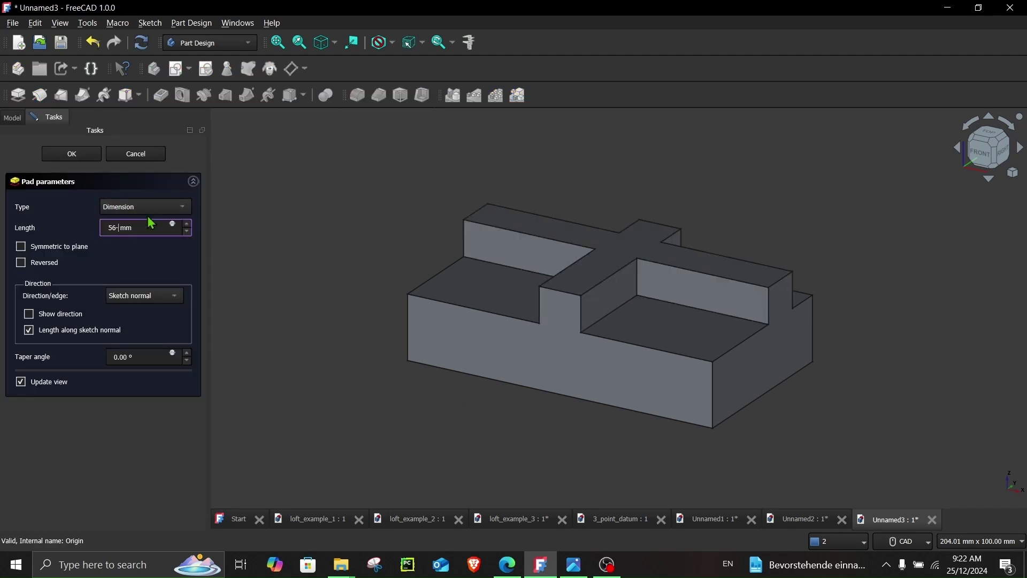
text(56-18)
key(Return)
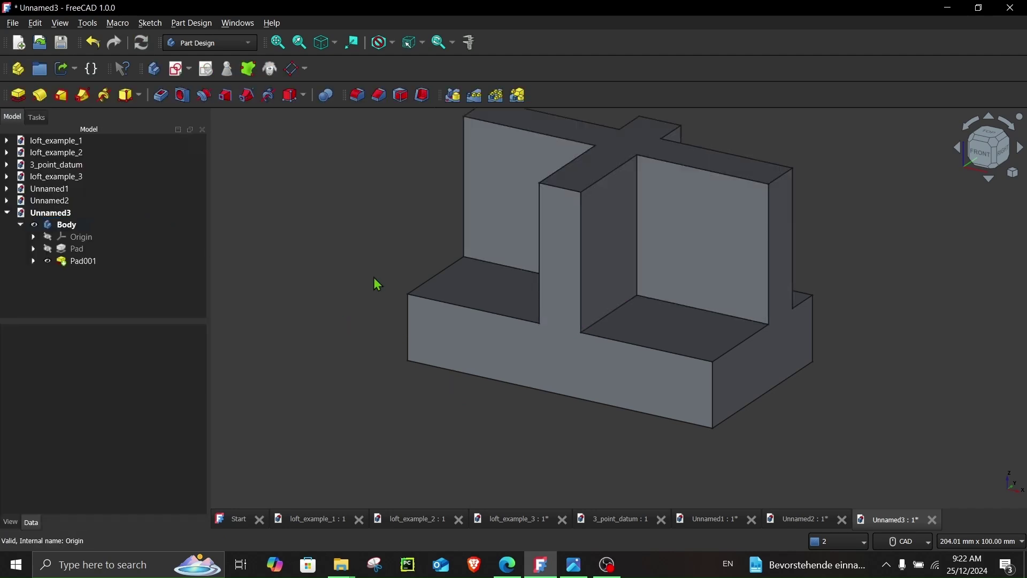
scroll(316, 303, down, 2)
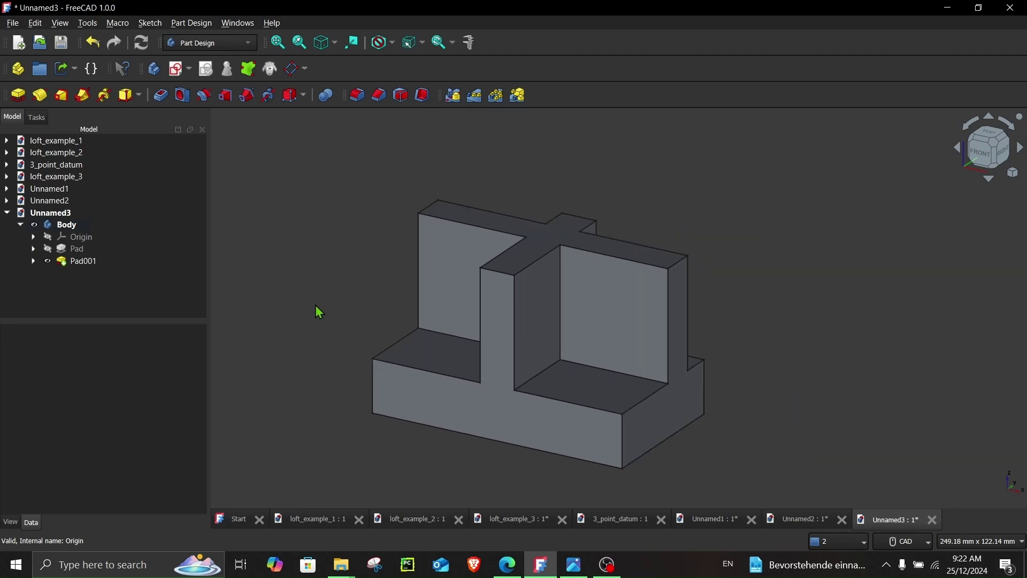
Start a sketch on the model's front face and project the base's right edge and the left wall's top edge as external geometry
click(574, 564)
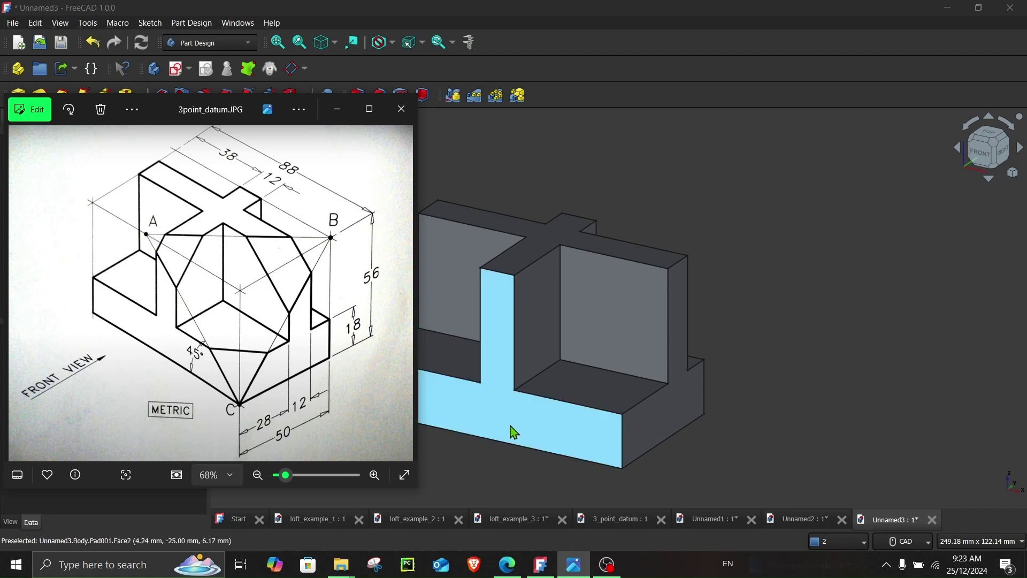
click(490, 428)
click(490, 429)
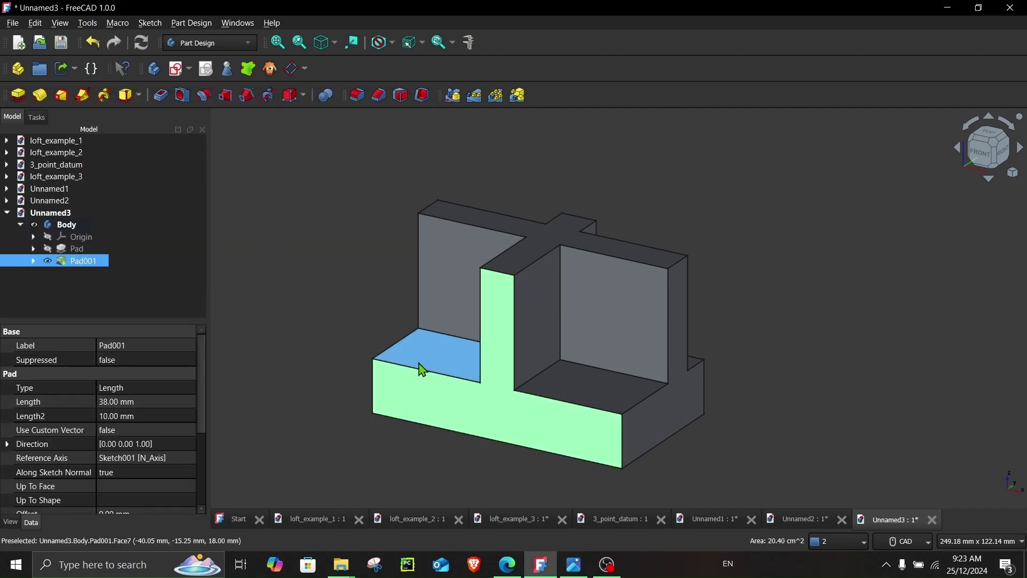
click(206, 68)
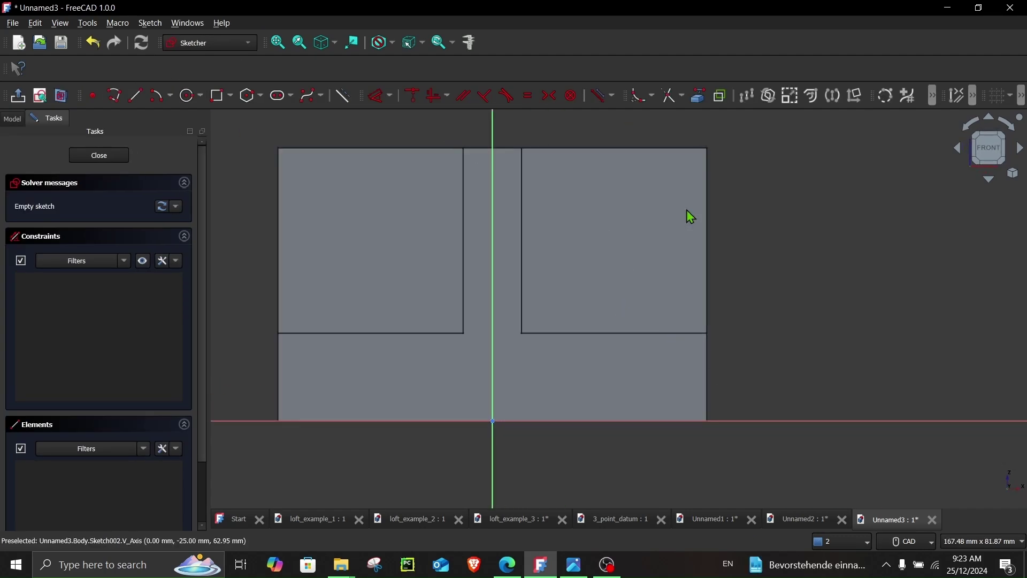
click(699, 97)
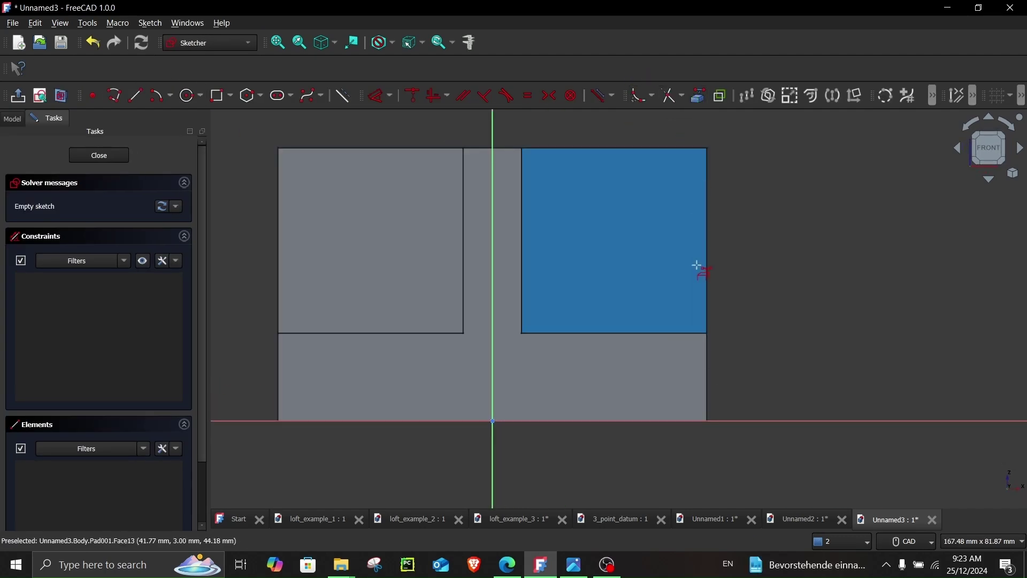
click(707, 402)
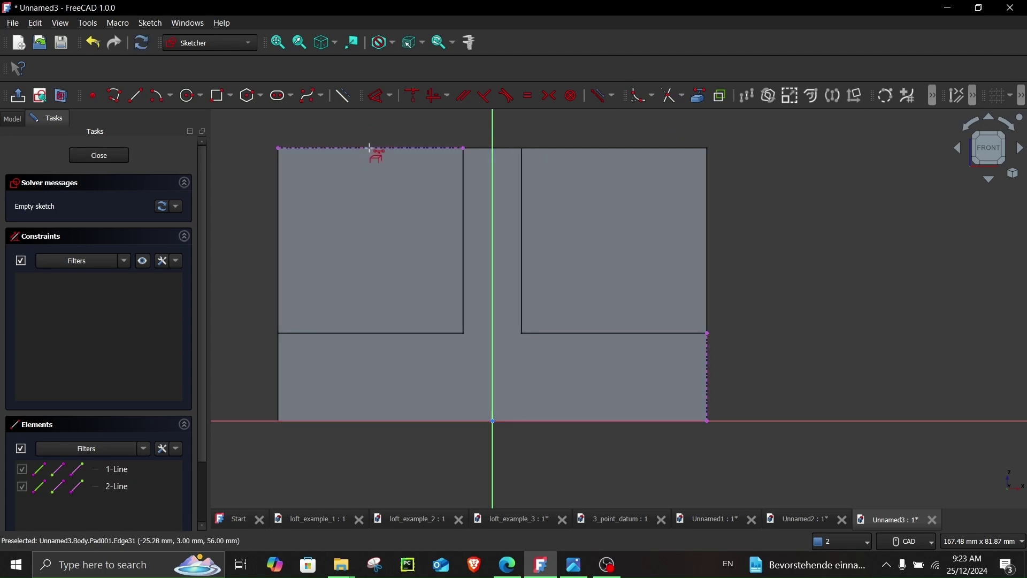
Draw a construction line from the base's lower right corner to the projected top edge of the left wall
click(347, 99)
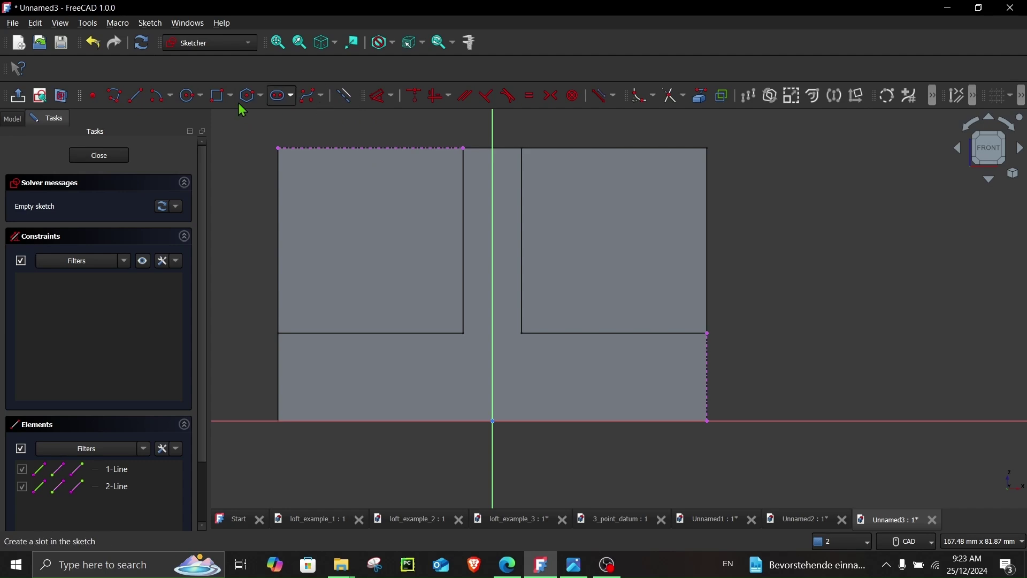
click(136, 96)
click(706, 420)
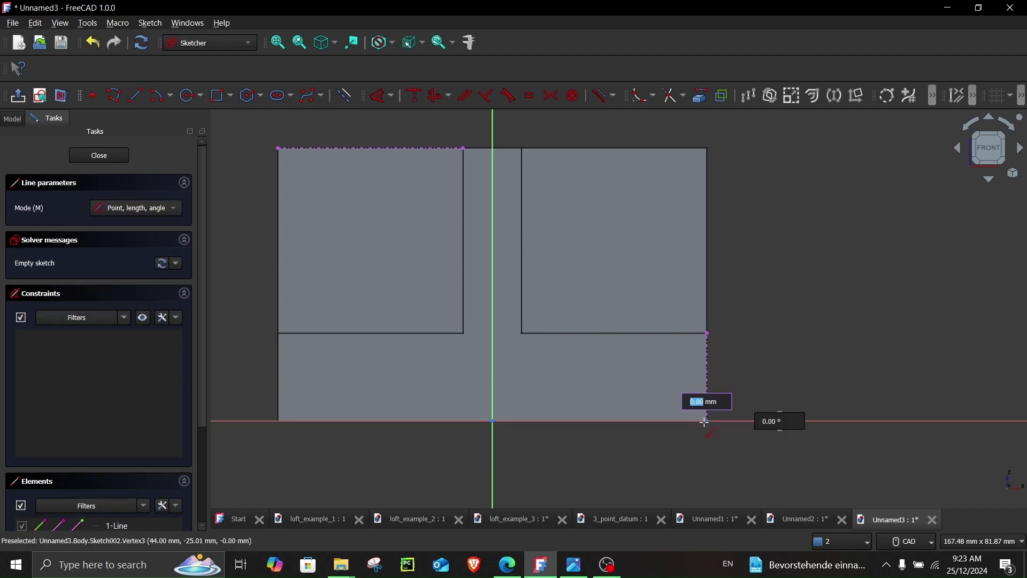
click(403, 149)
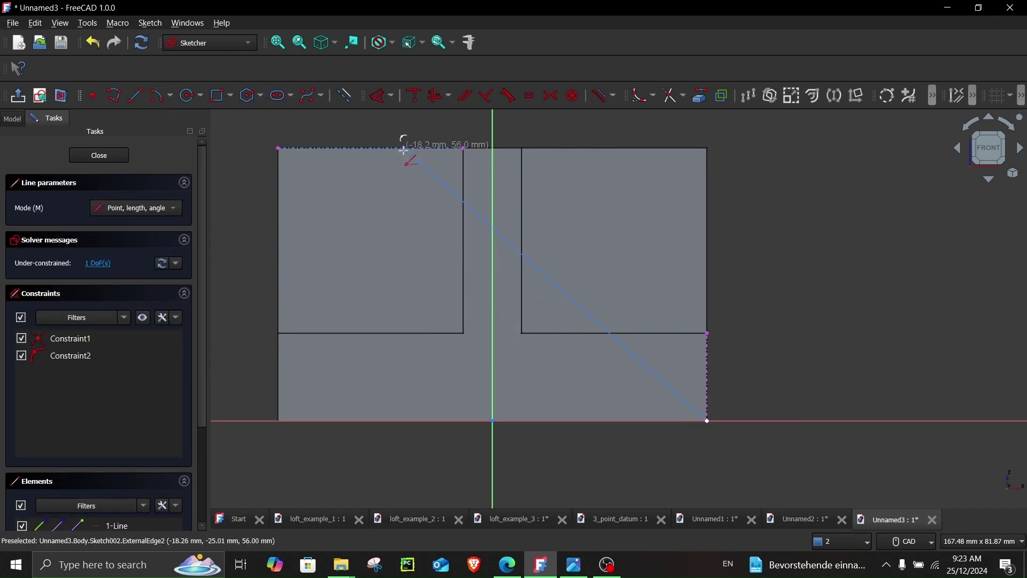
right_click(412, 250)
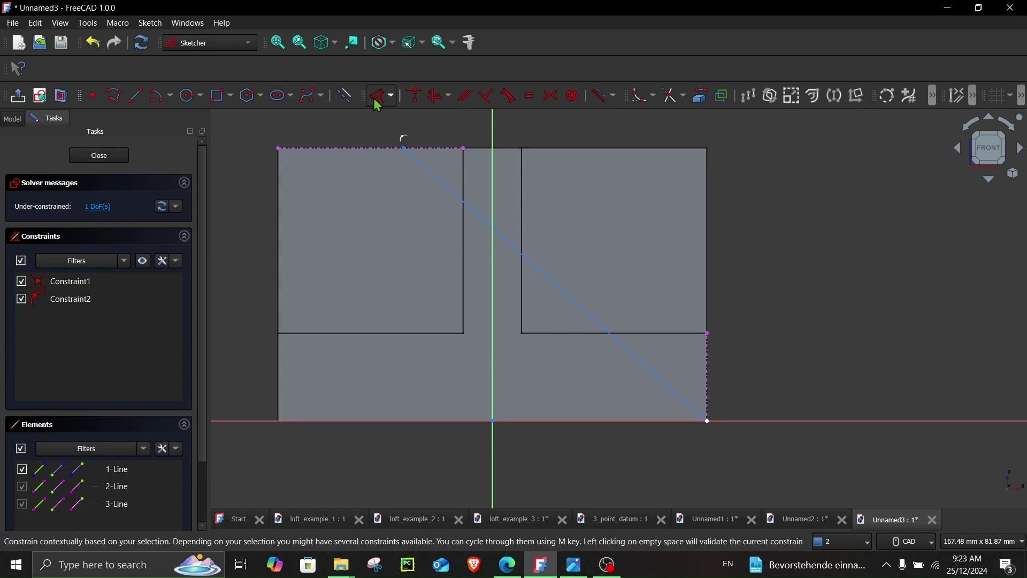
Constrain the angle between the construction line and the horizontal axis to 45°
click(482, 212)
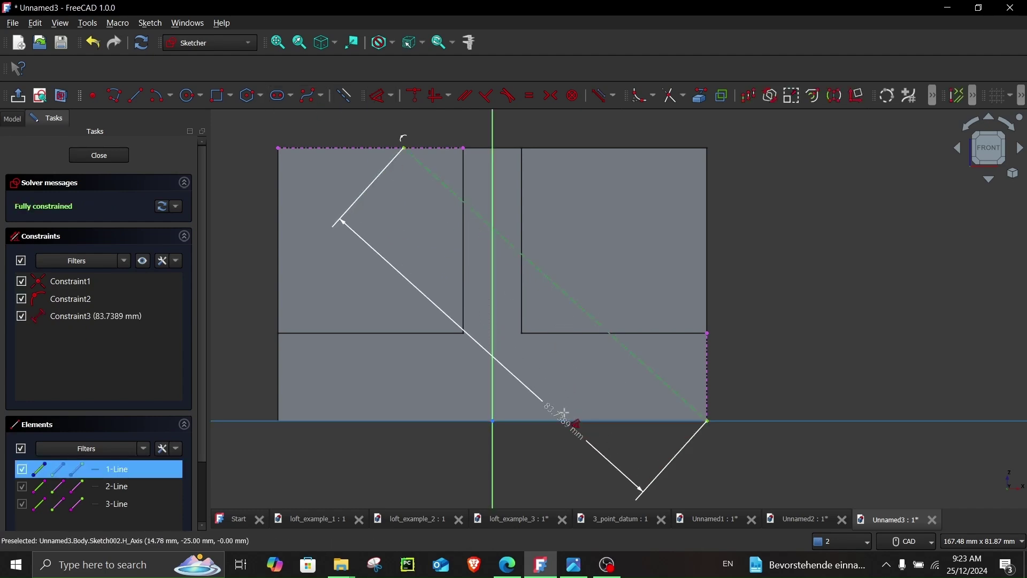
click(589, 397)
key(Return)
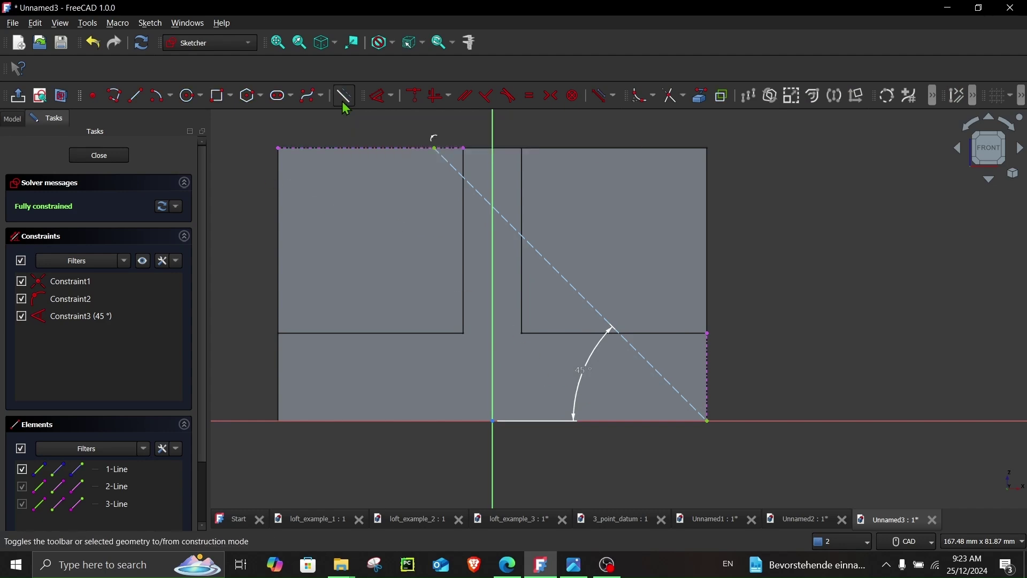
Place a regular point on the construction line's upper endpoint and close the sketch
click(97, 104)
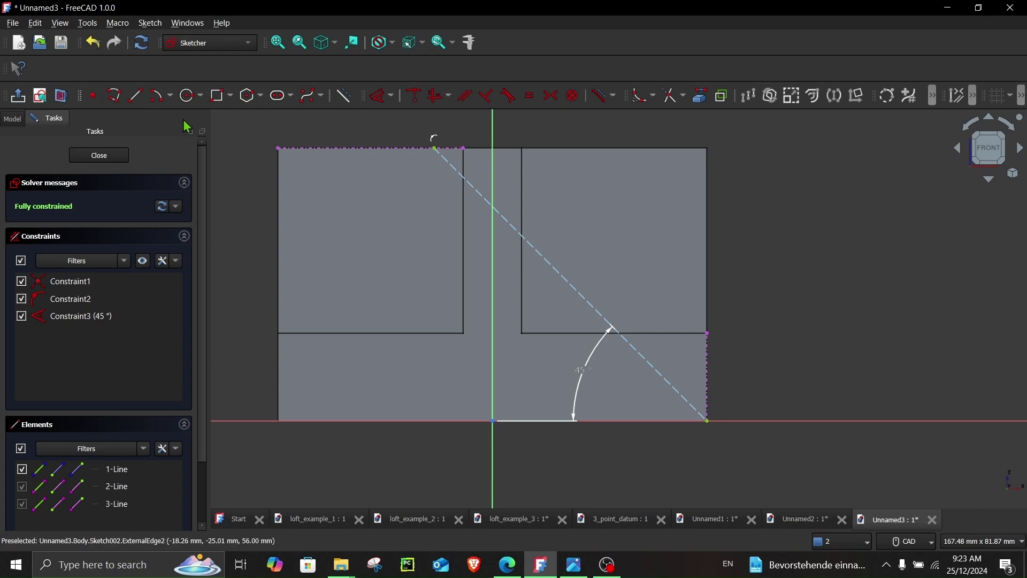
click(453, 150)
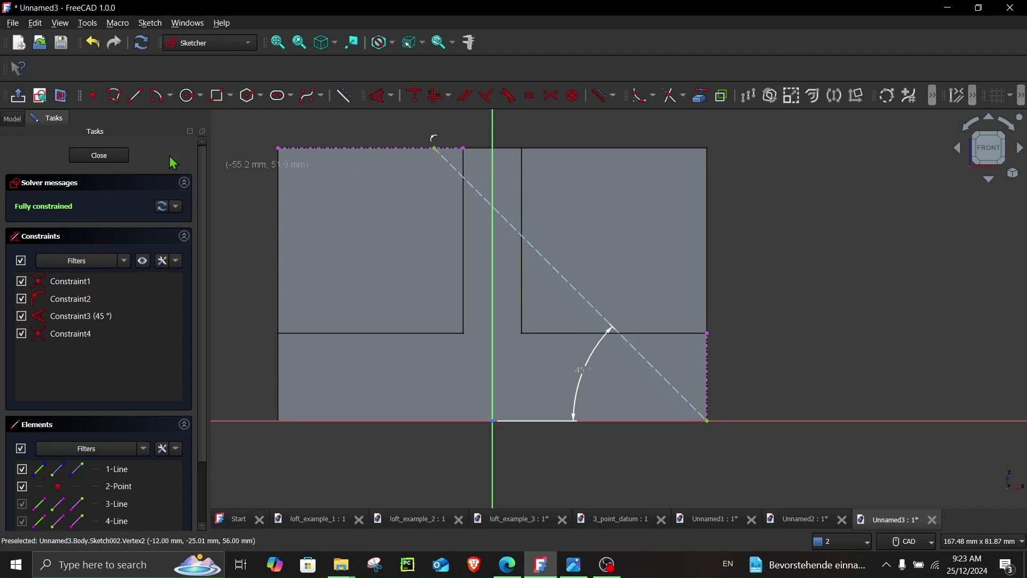
click(99, 158)
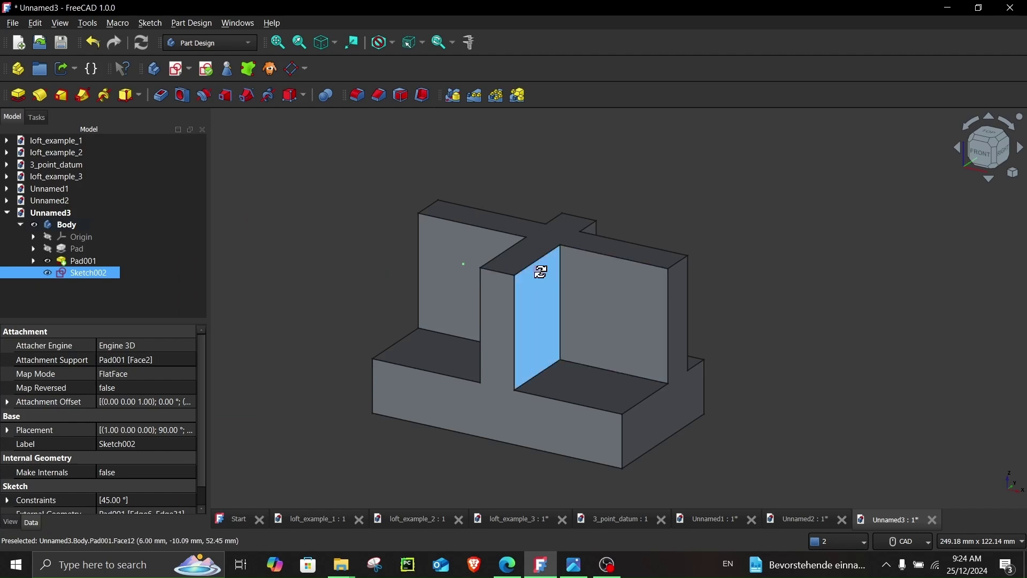
Start a sketch on the cross's top face and check where point B lies in the 3point_datum reference drawing
middle_drag(542, 271, 561, 299)
click(634, 258)
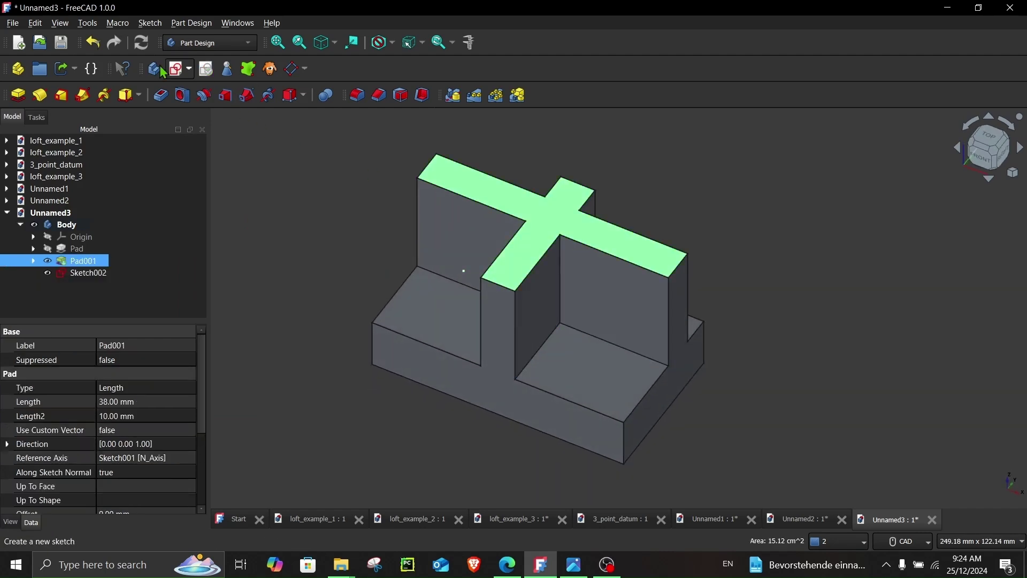
click(176, 69)
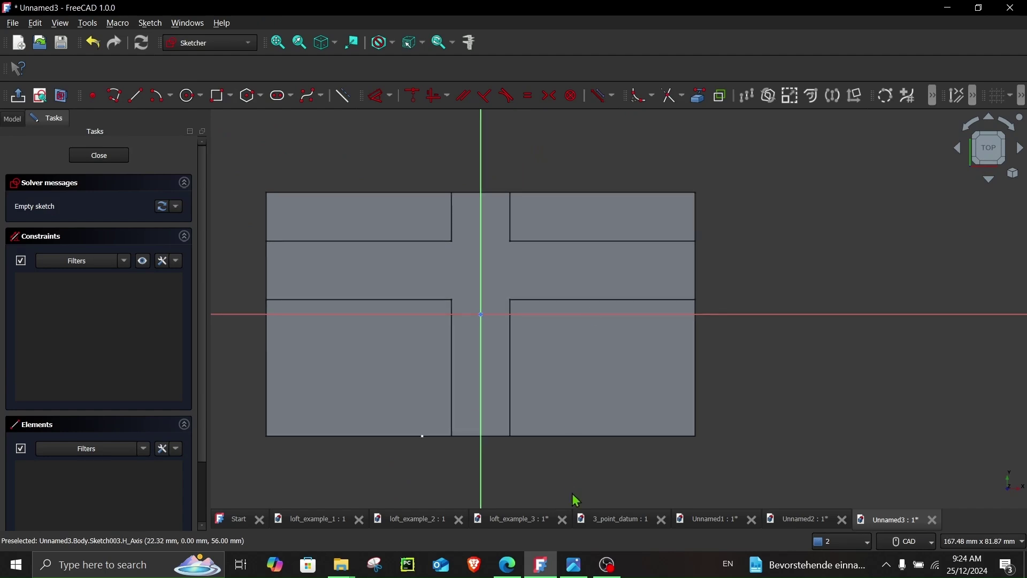
click(574, 567)
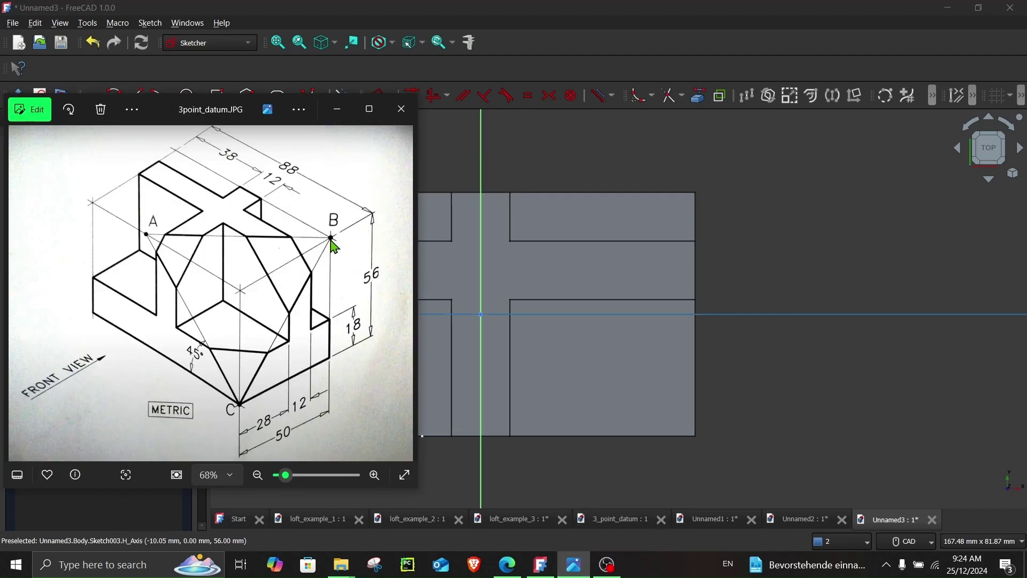
click(696, 202)
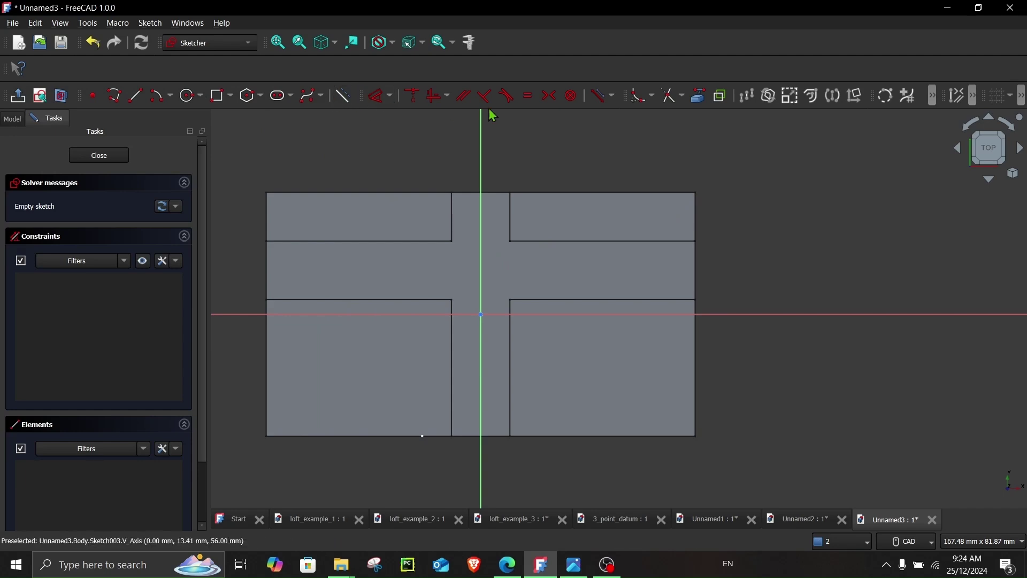
Project the base's back edge on the right half as external geometry, place a point at its outer end and close the sketch
click(698, 95)
click(659, 193)
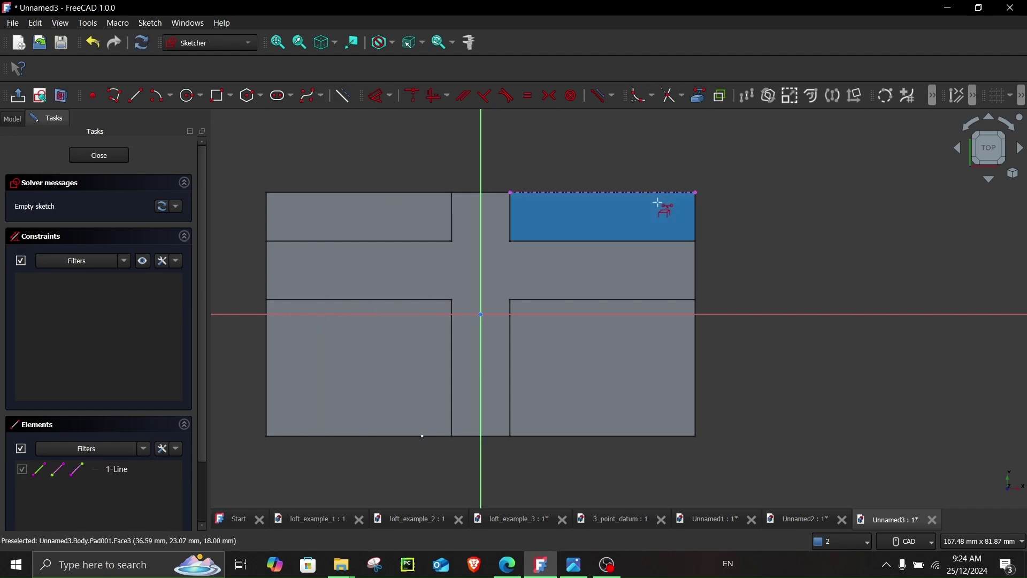
click(94, 96)
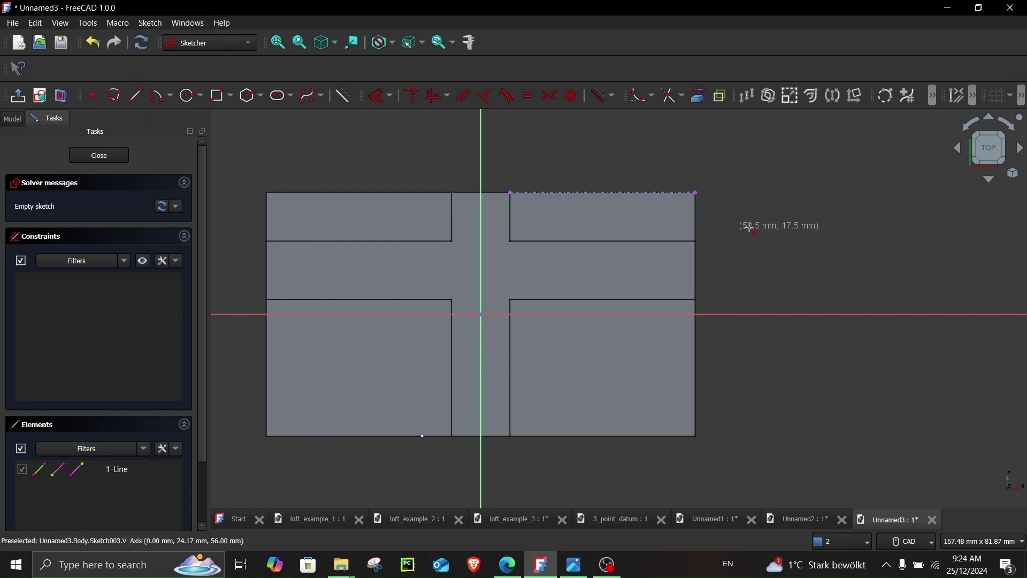
click(696, 192)
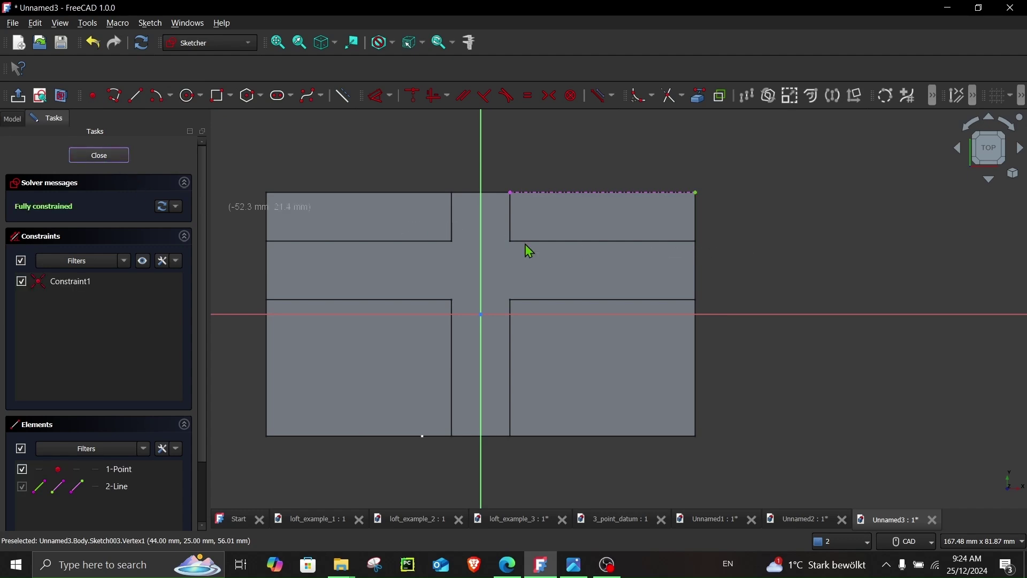
key(Escape)
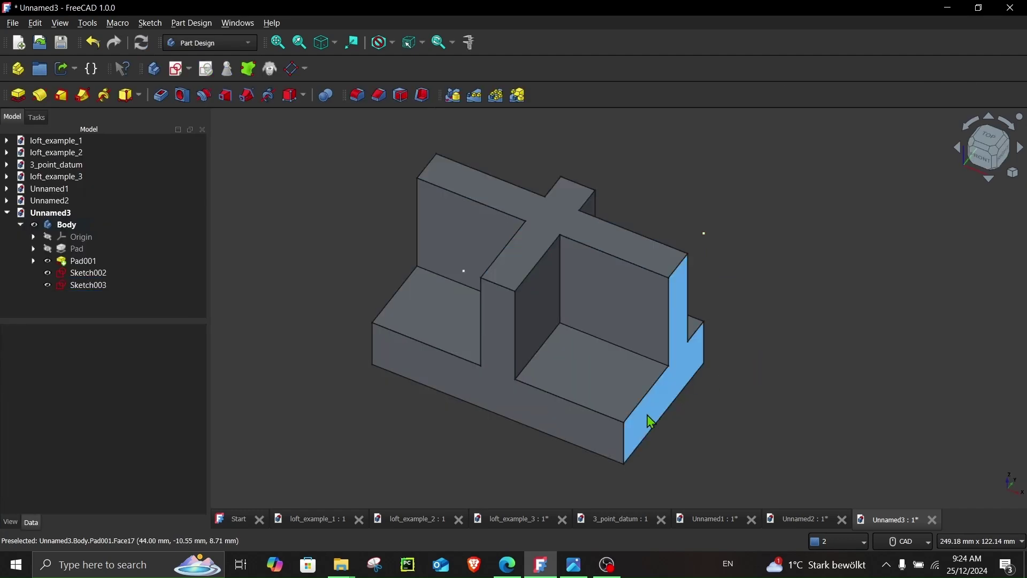
Check point C in the reference drawing and start a sketch on the part's right side face
key(alt+Tab)
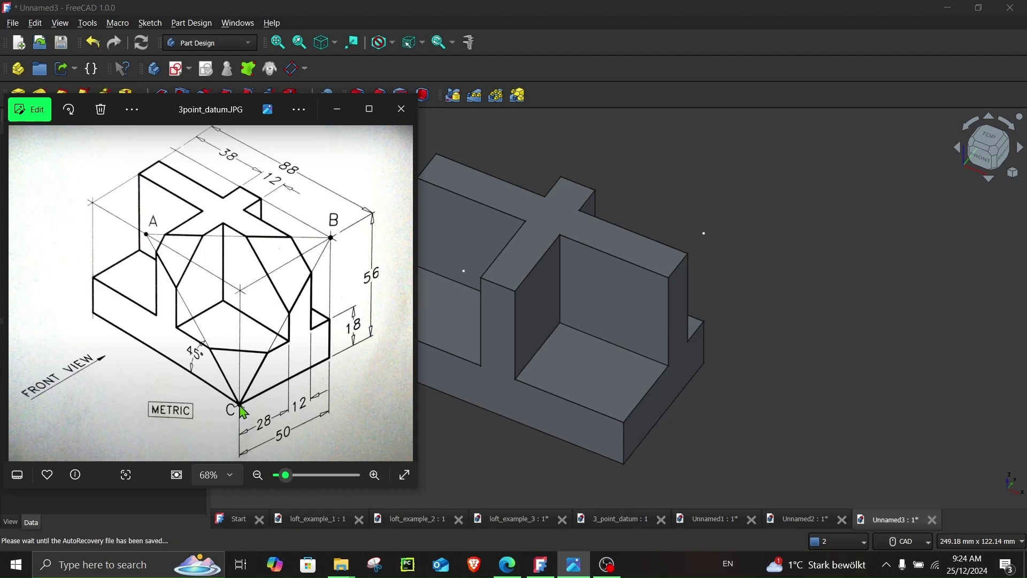
key(alt+Tab)
click(644, 428)
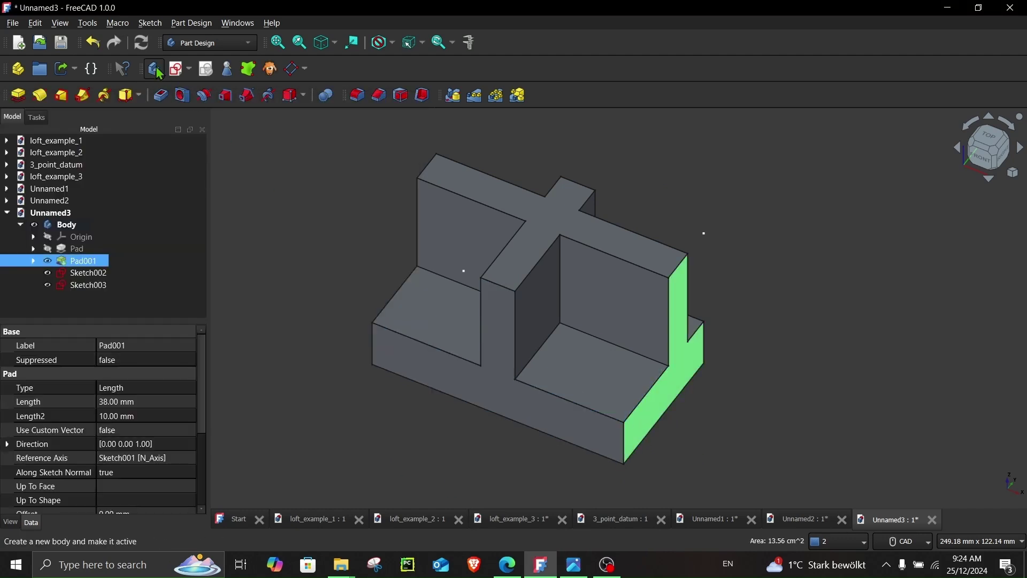
click(175, 70)
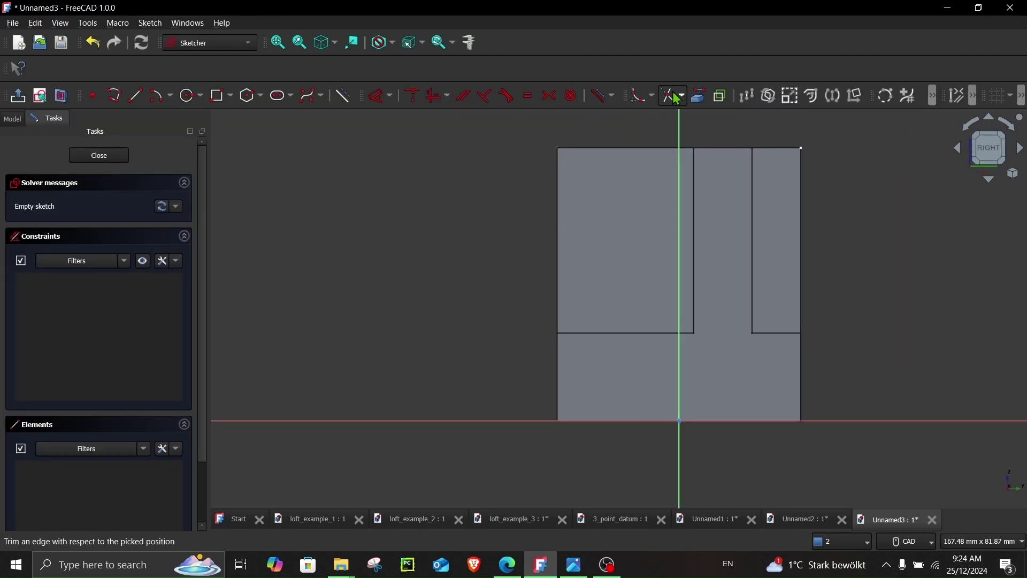
Project the base's front vertical edge as external geometry, place a point at its lower end and close the sketch
click(558, 390)
key(g)
key(y)
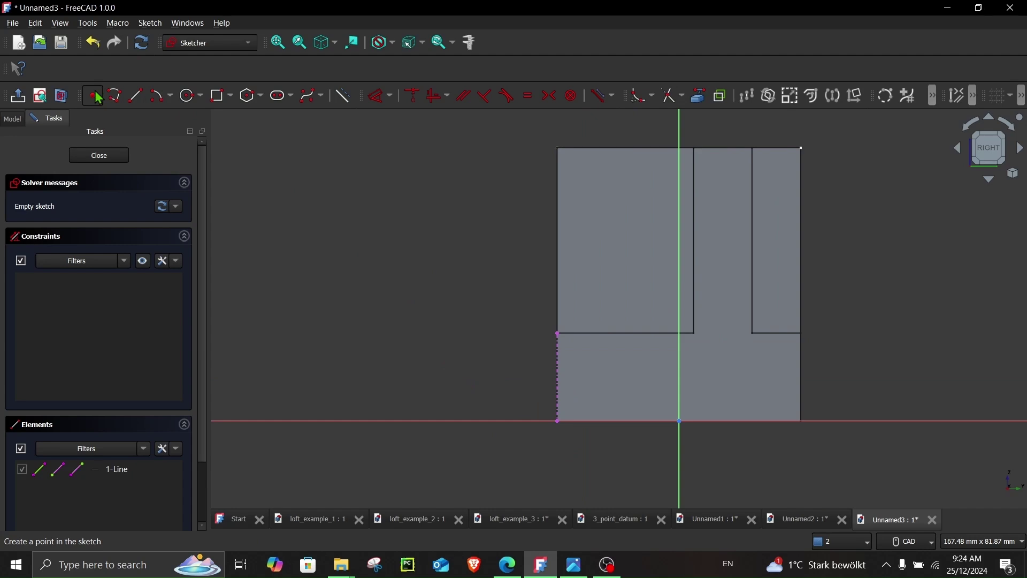
click(558, 421)
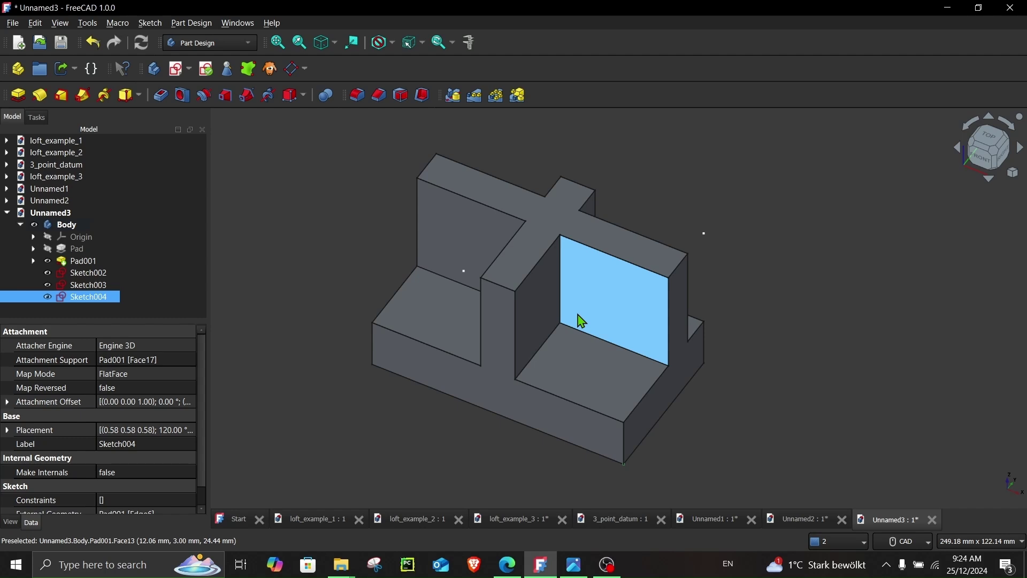
Create a datum plane with Plane by 3 points through the two upper sketch points and the base's front lower right corner
click(325, 245)
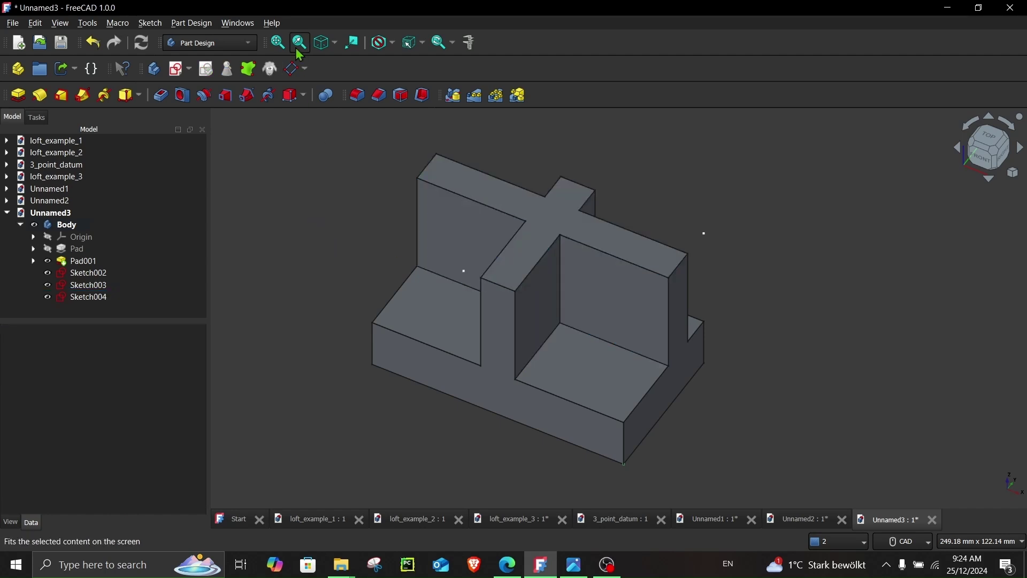
click(294, 74)
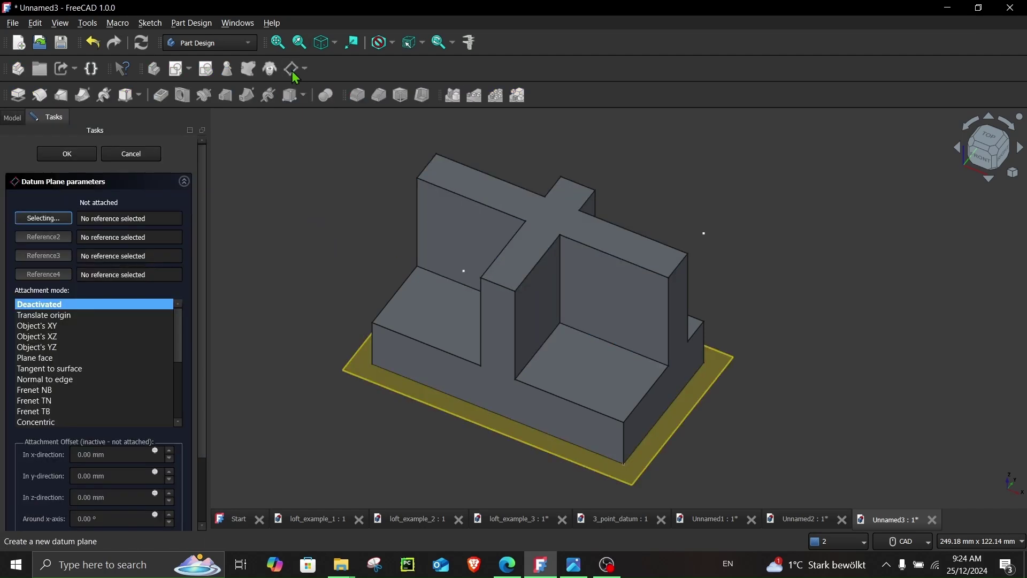
click(463, 272)
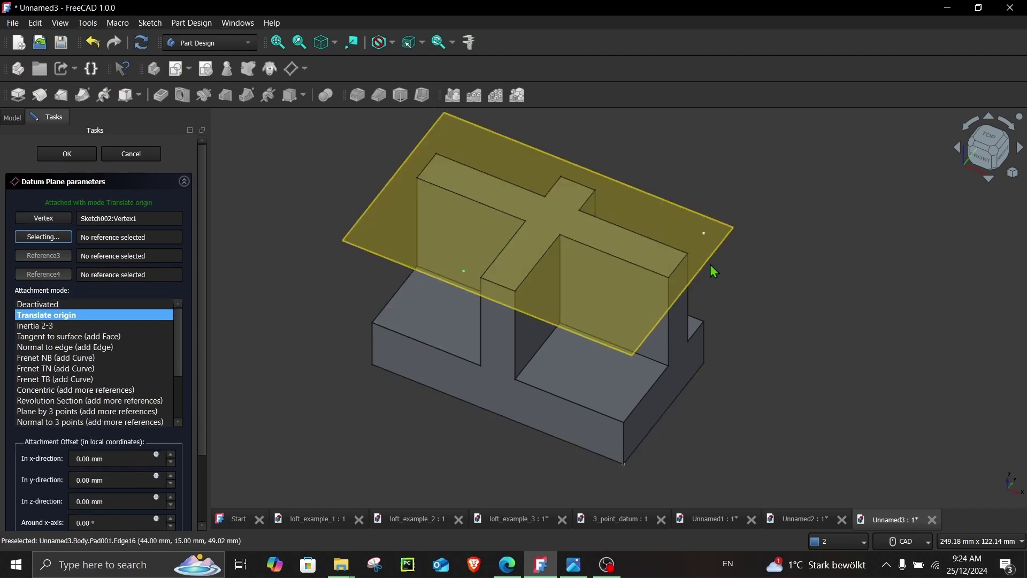
click(703, 234)
click(624, 465)
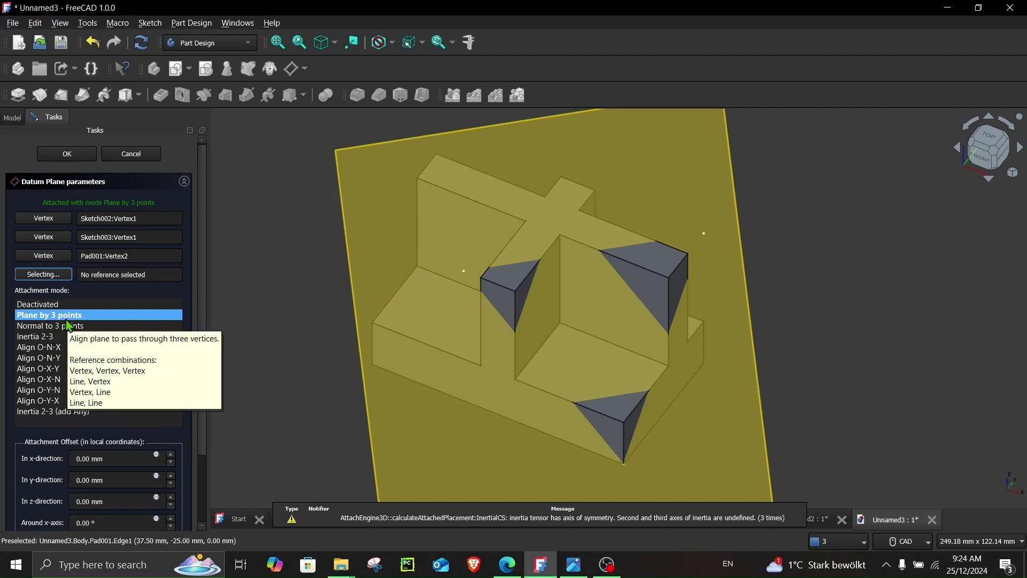
click(67, 154)
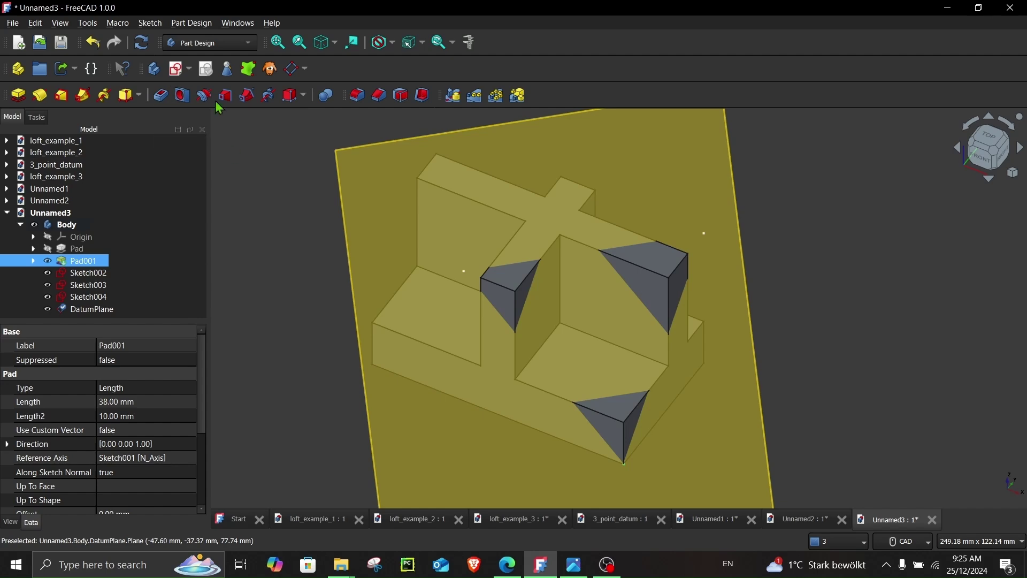
Start a sketch on the datum plane, draw a rectangle enclosing the three protruding corners and close the sketch
click(173, 70)
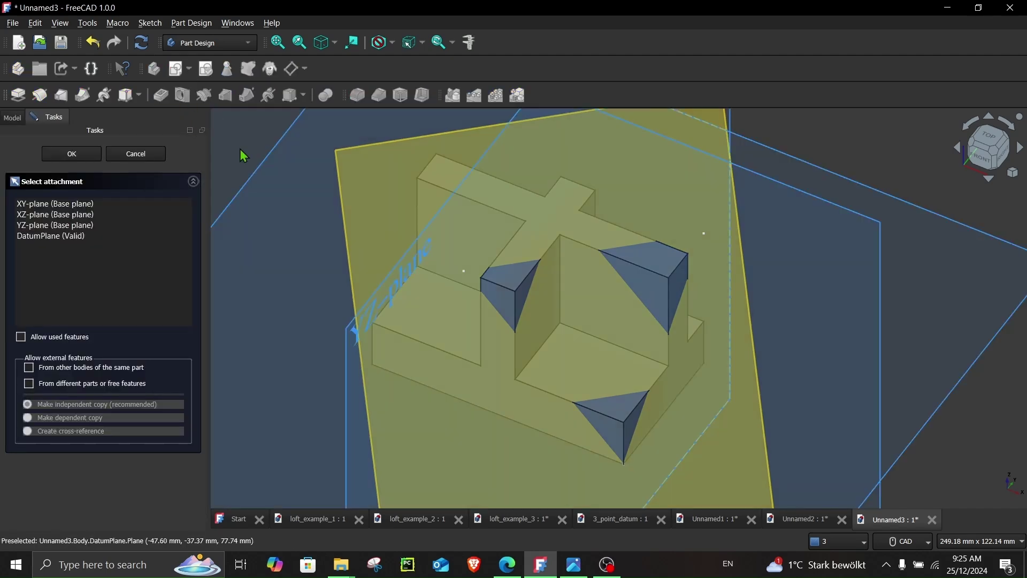
click(344, 191)
mouse_move(709, 270)
middle_down()
mouse_move(423, 330)
mouse_move(450, 397)
mouse_move(335, 399)
mouse_move(667, 386)
mouse_move(449, 287)
middle_up()
click(217, 95)
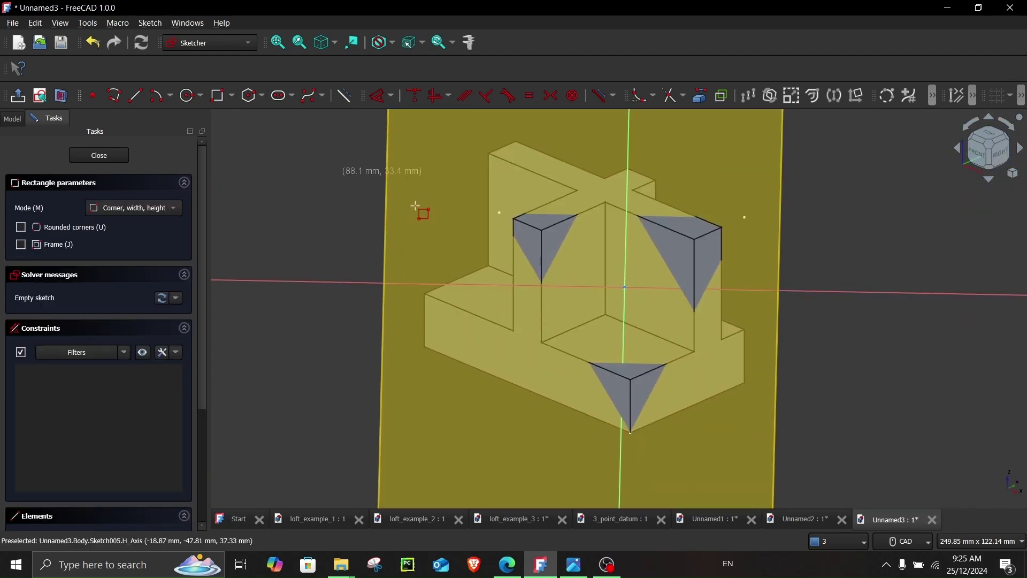
click(441, 139)
click(762, 467)
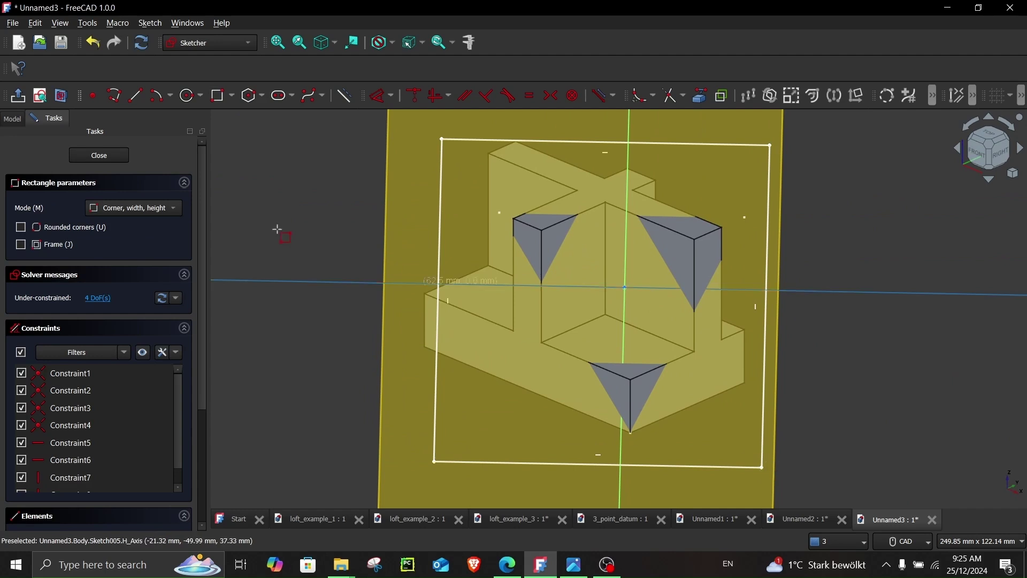
click(99, 155)
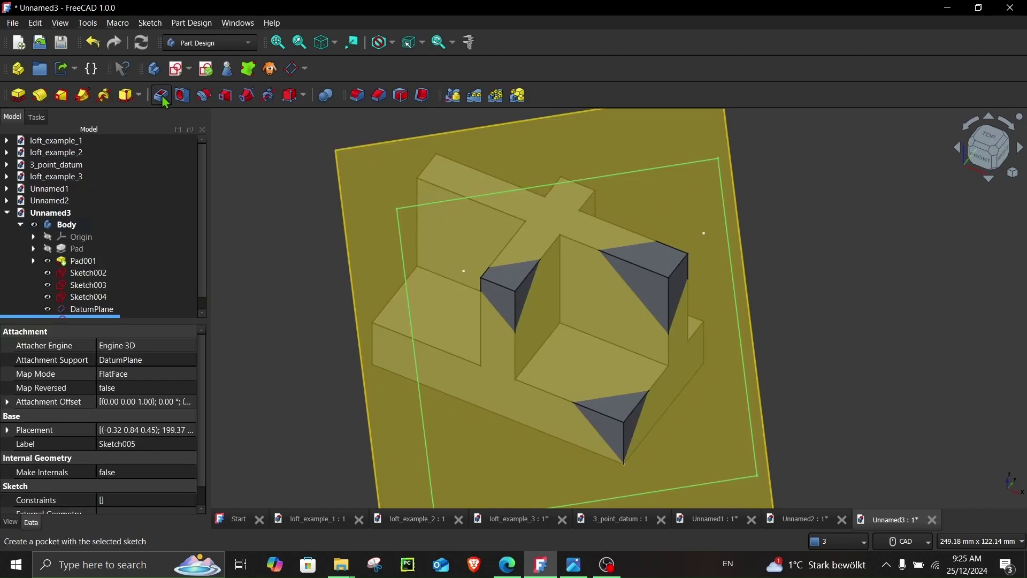
Pocket the datum-plane rectangle with type Dimension and a length of 5 mm to cut off the protruding corners
click(160, 96)
key(2)
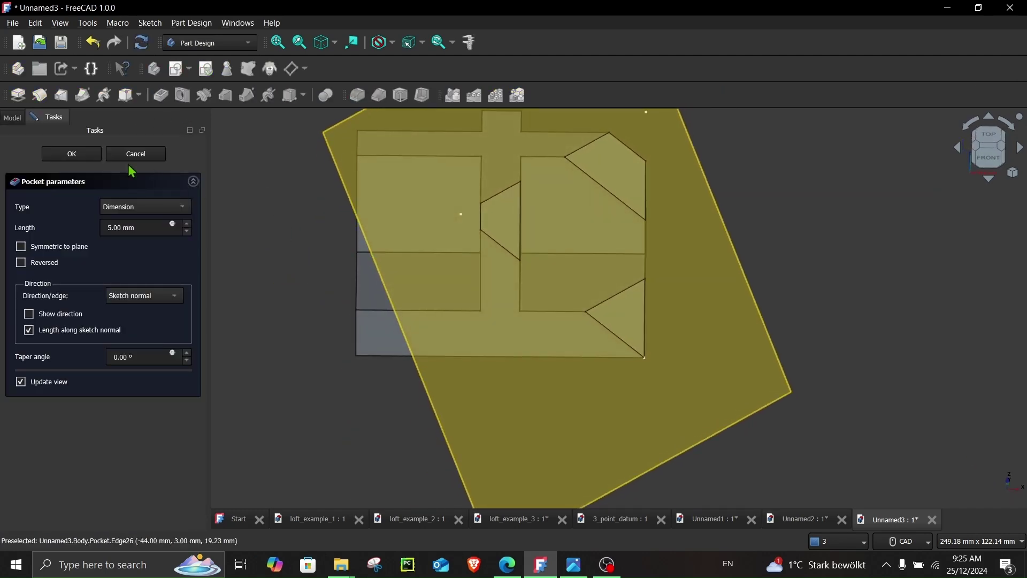
click(66, 155)
Hide the datum plane in the model
scroll(85, 283, down, 1)
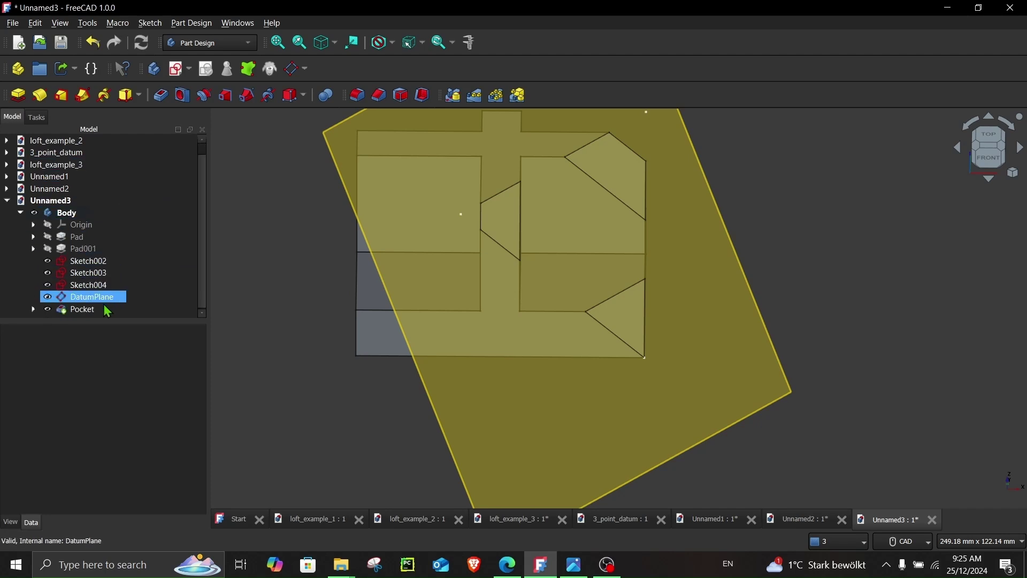
click(90, 299)
key(space)
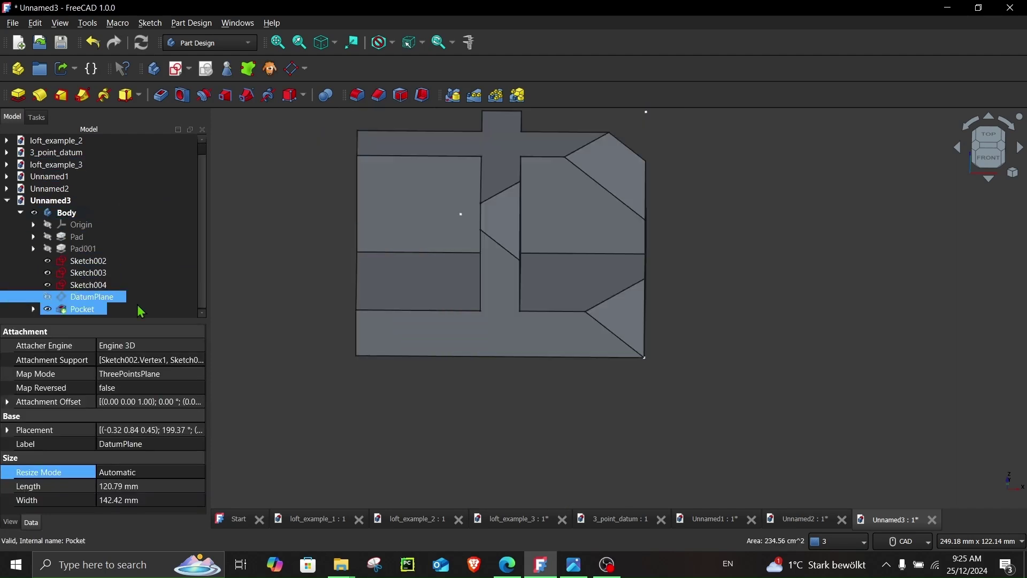
click(718, 230)
View the finished part isometrically and compare it side by side with the 3point_datum reference drawing
key(0)
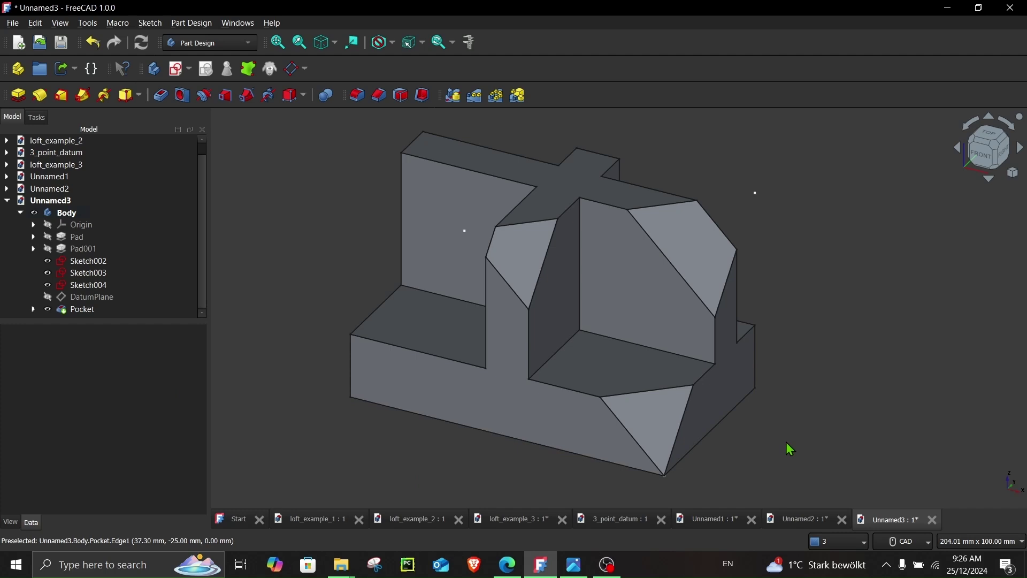
scroll(792, 428, down, 2)
middle_drag(797, 412, 832, 424)
key(0)
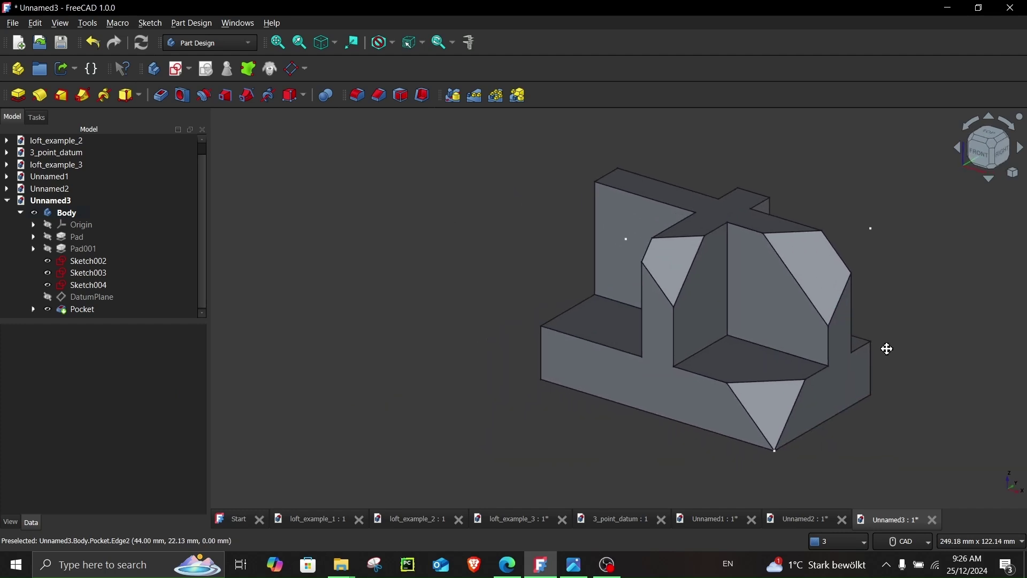
click(574, 565)
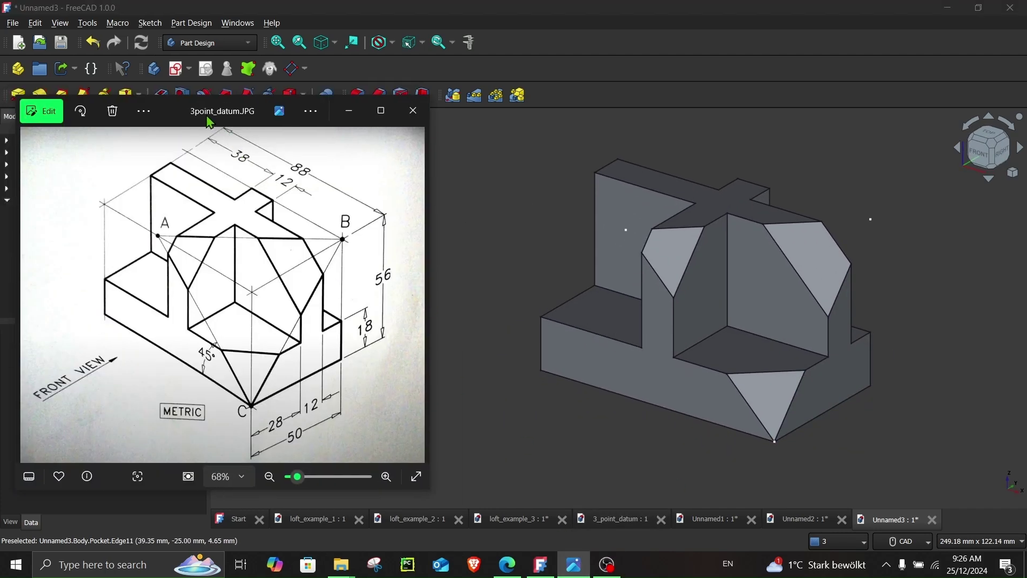
drag(200, 114, 296, 156)
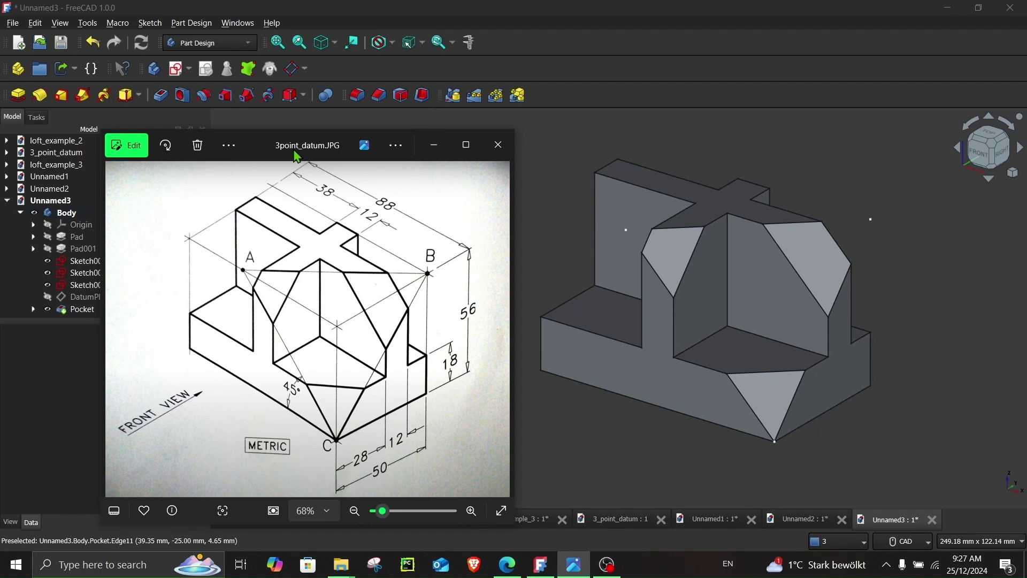